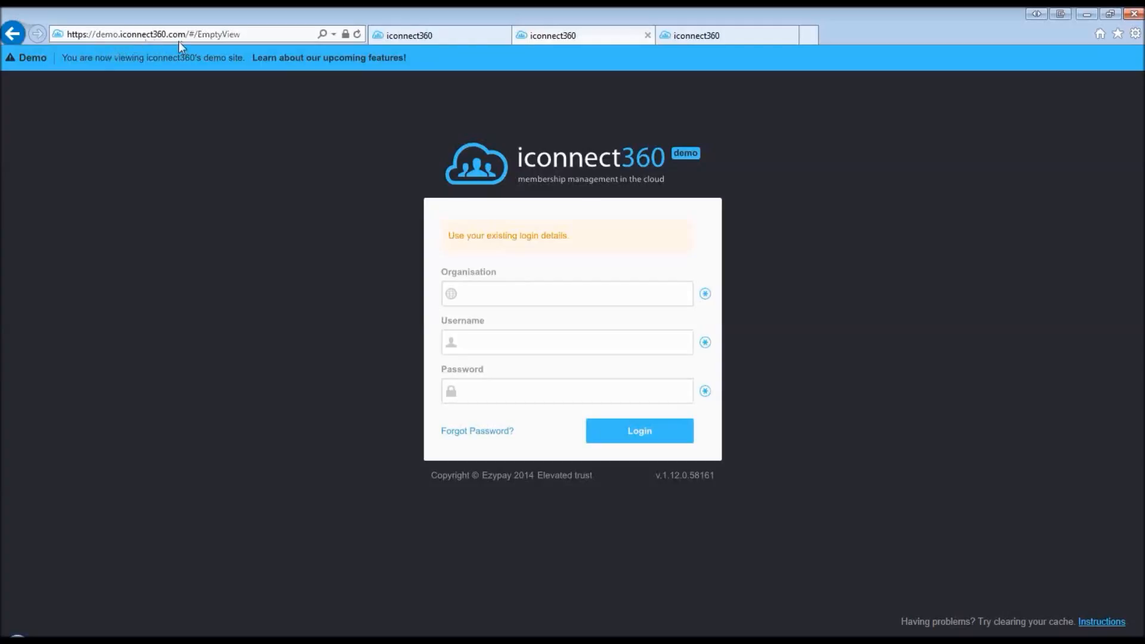
- Log in to the iconnect360 demo site with organisation ZF and the demo username and password
click(412, 37)
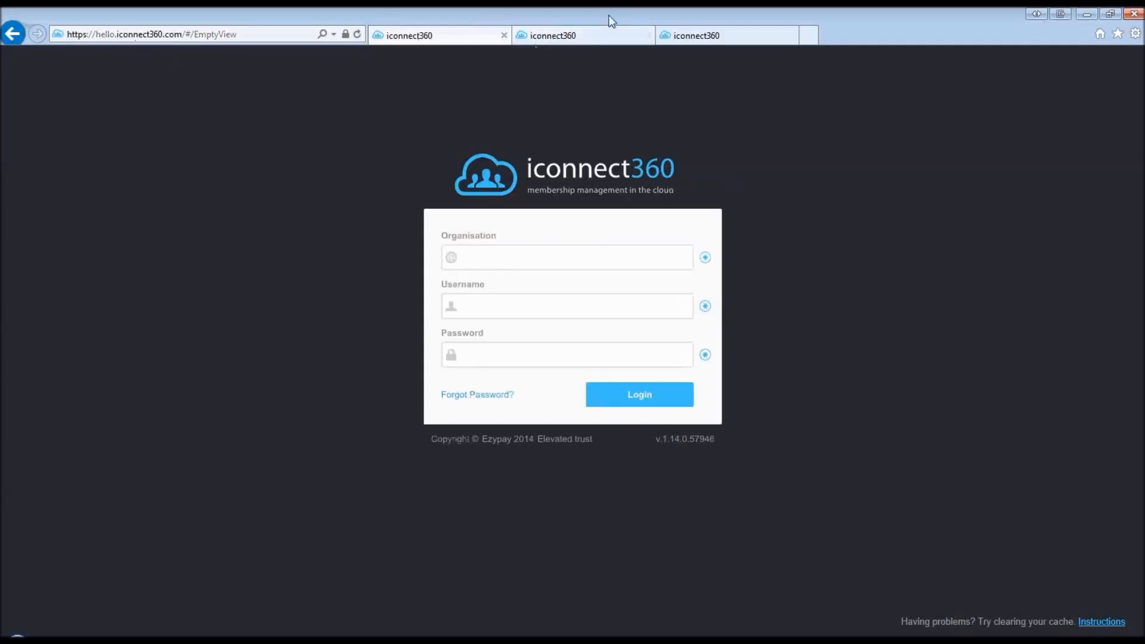
click(553, 39)
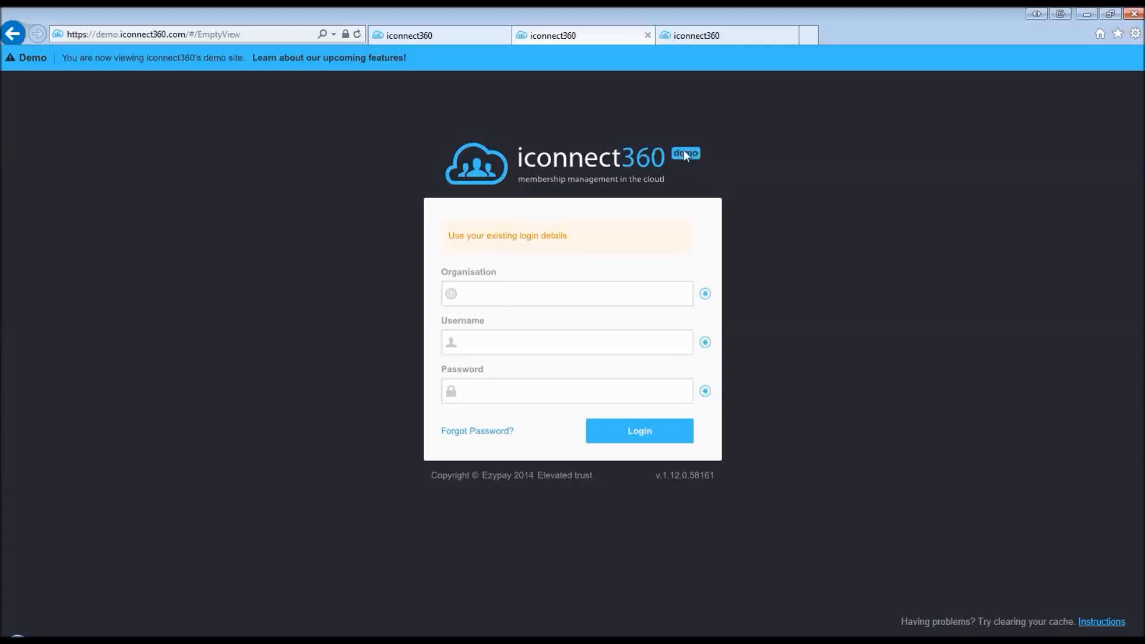
click(494, 293)
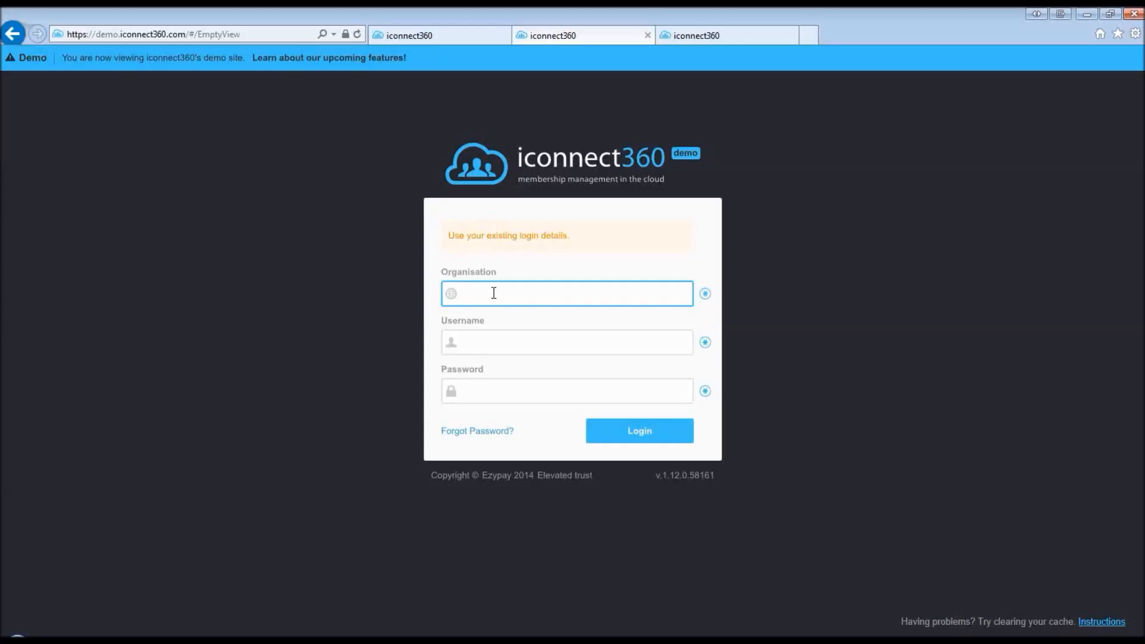
text(ZF)
click(493, 341)
text(sulyn)
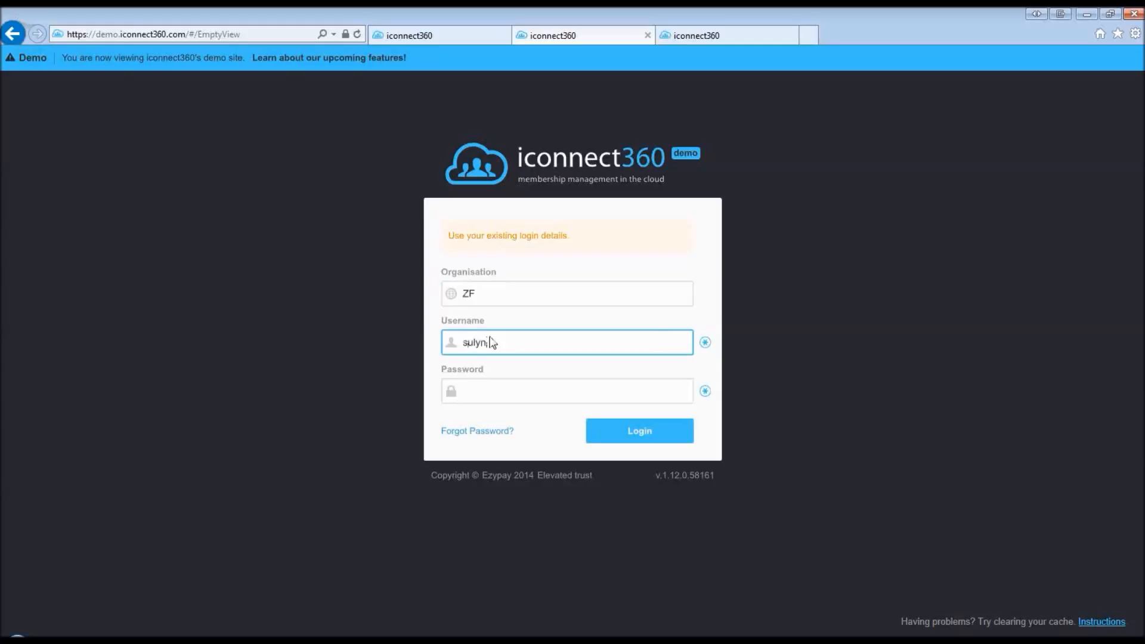
key(Tab)
text(demo)
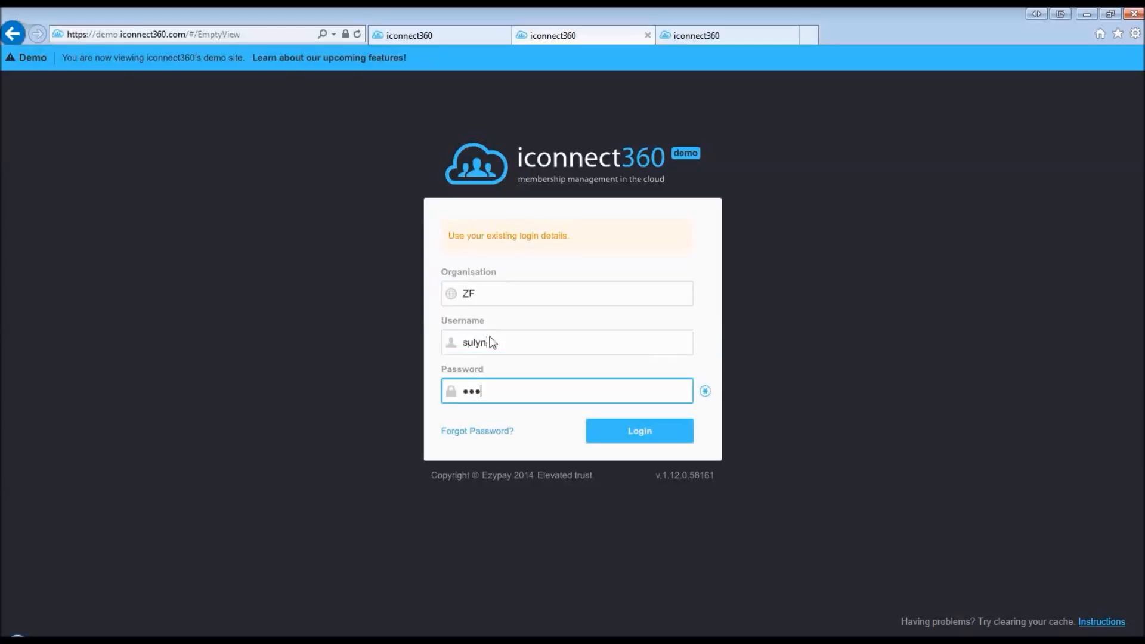
text(1234)
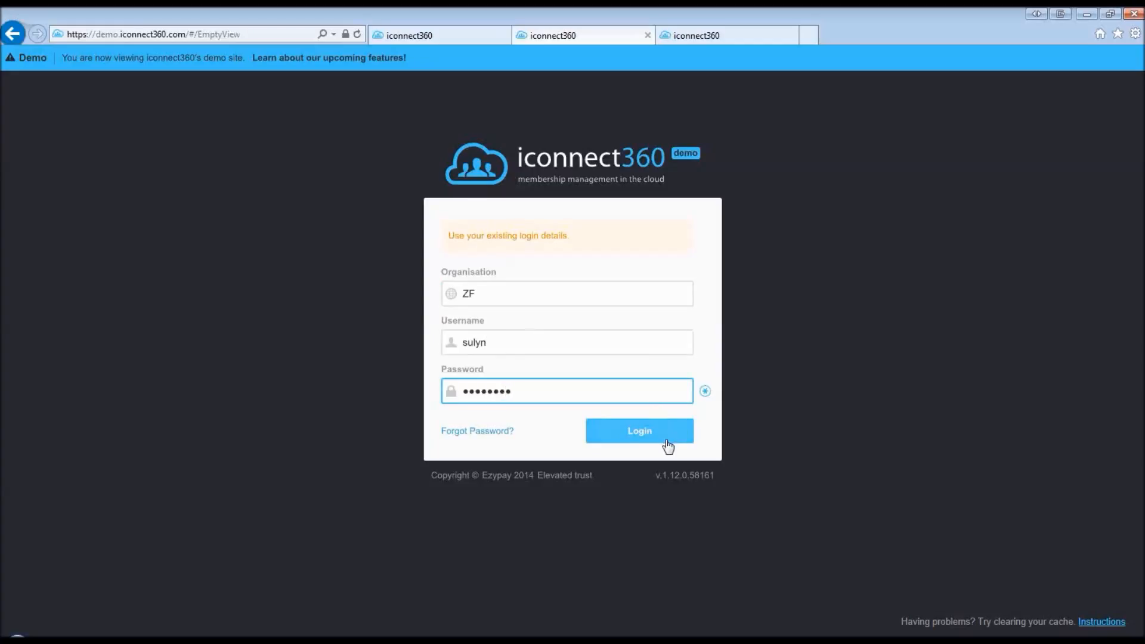
click(644, 436)
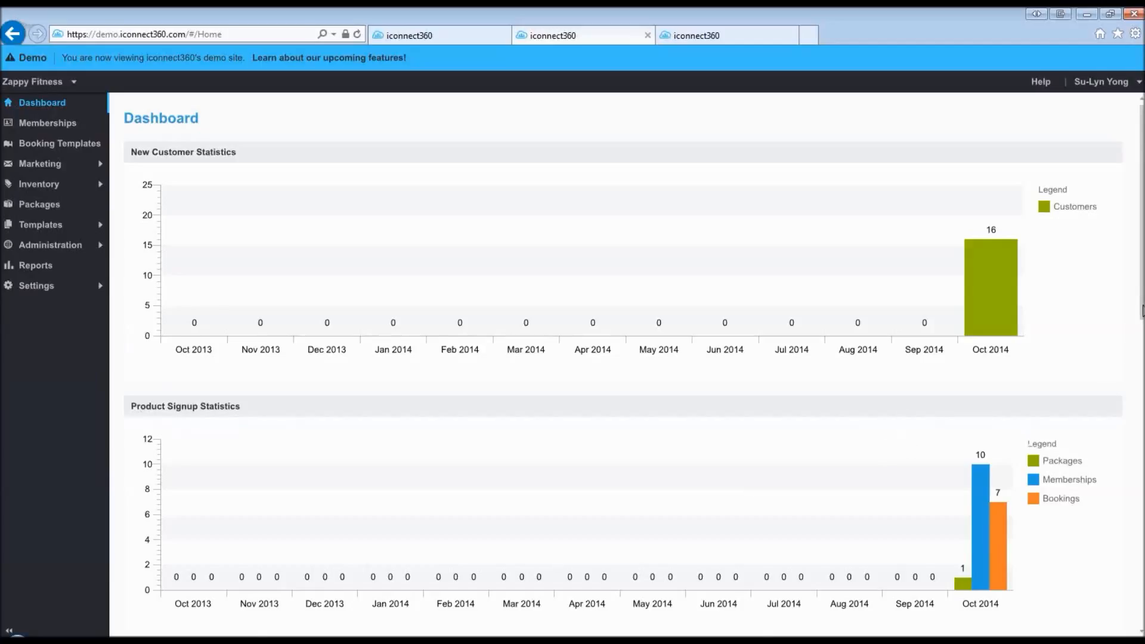
- Review the Dashboard's Oct 2014 statistics: 16 new customers and 1 package, 10 membership, 7 booking signups
scroll(1142, 310, down, 1)
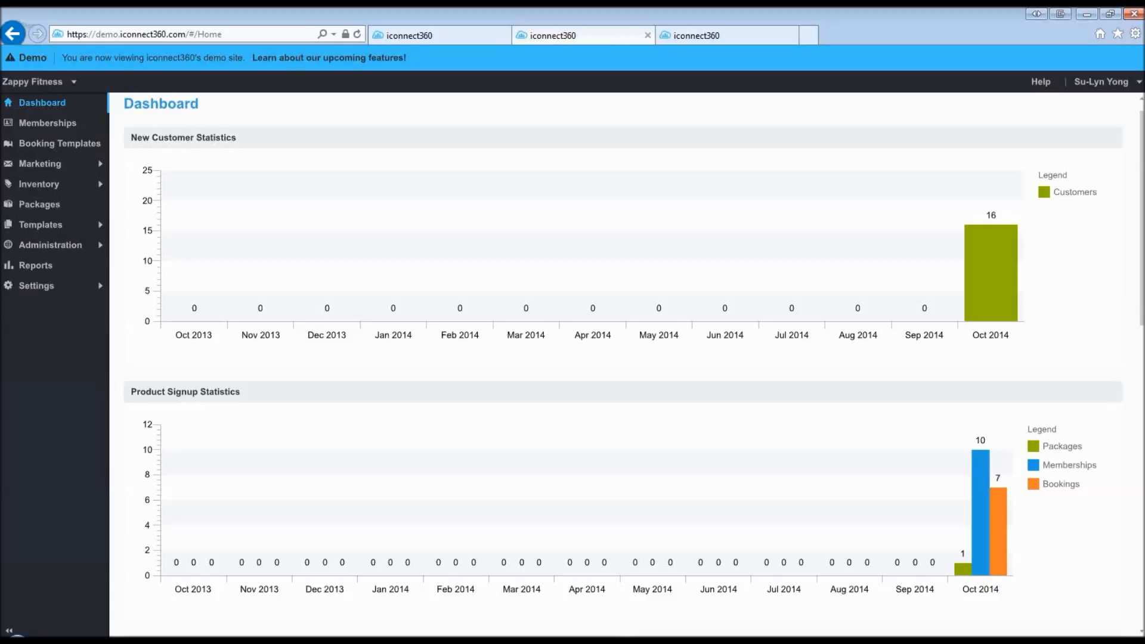
- Scroll down to the customer status panel showing 6 active, 2 suspended and 6 inactive customers
scroll(634, 363, down, 1)
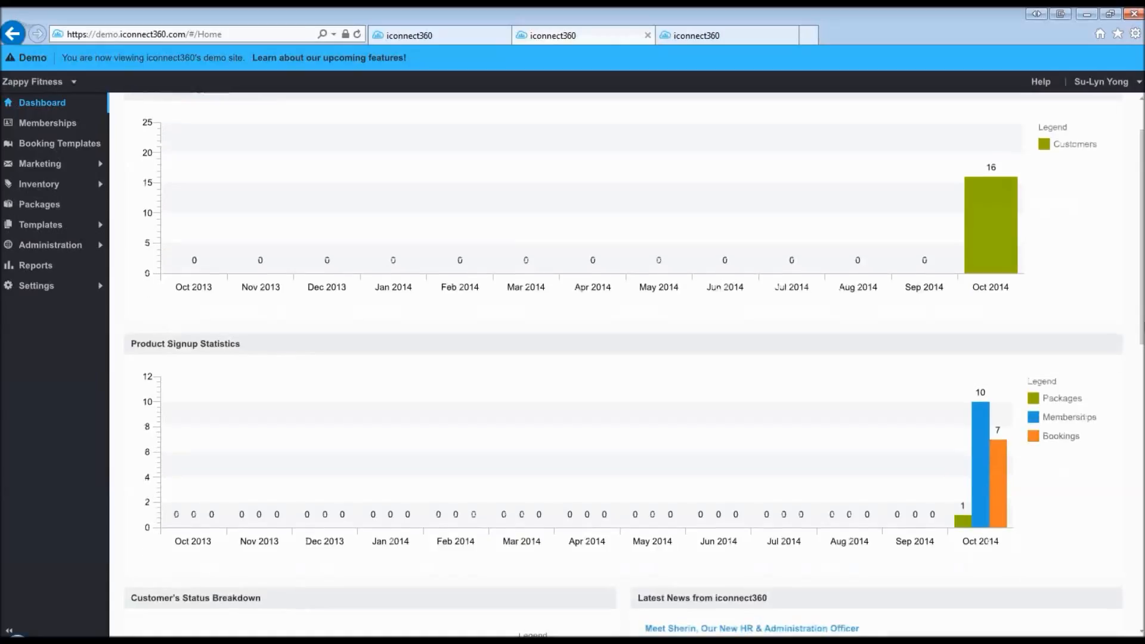
scroll(633, 365, down, 1)
scroll(1142, 473, down, 6)
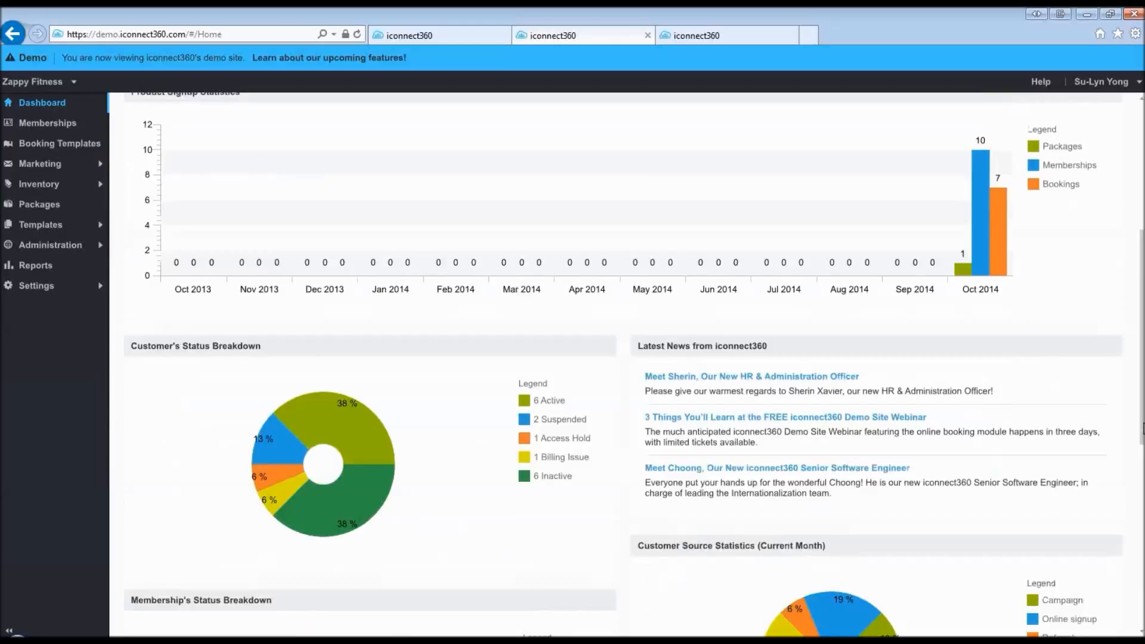
drag(1143, 473, 1142, 477)
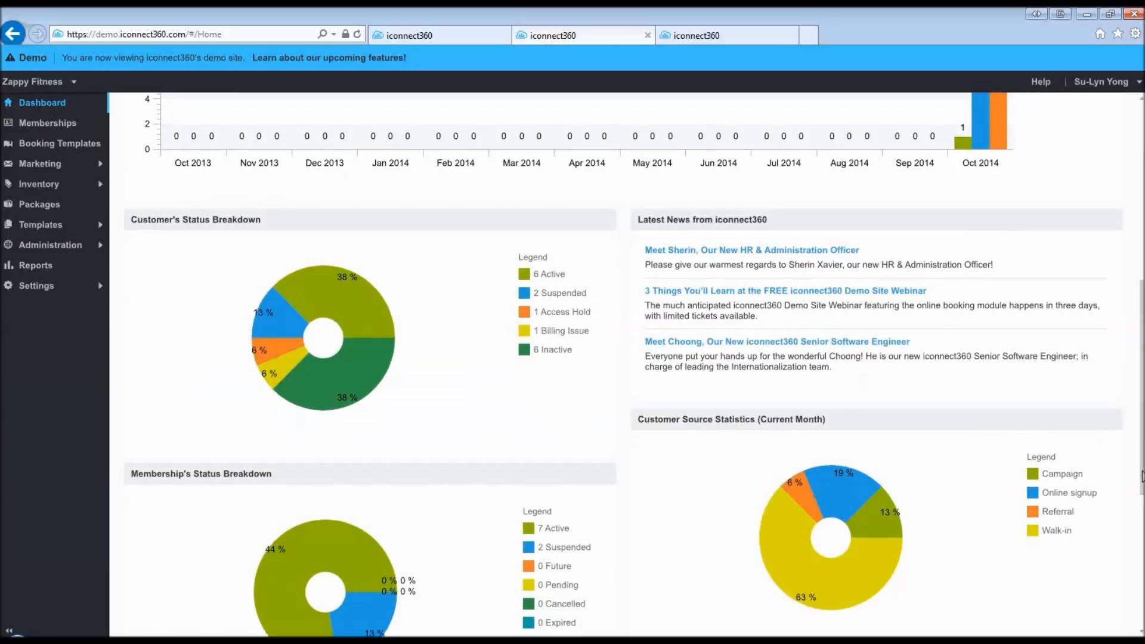
drag(1143, 476, 1142, 520)
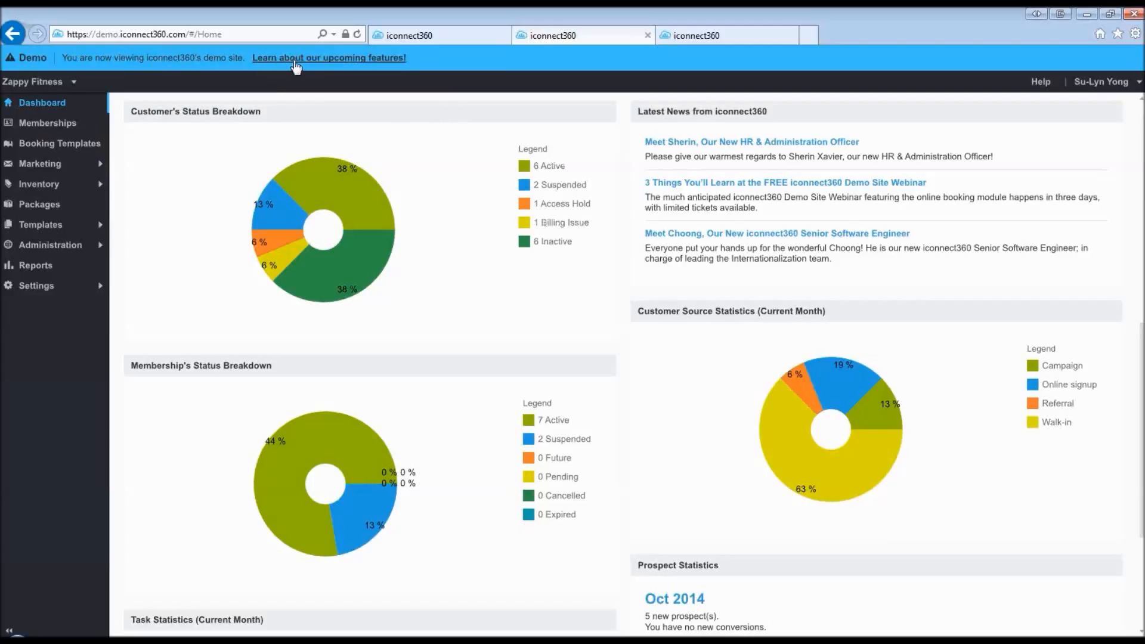
- Open the upcoming-features page and the demo_user_guide.pdf, then go back to the dashboard tab
click(296, 61)
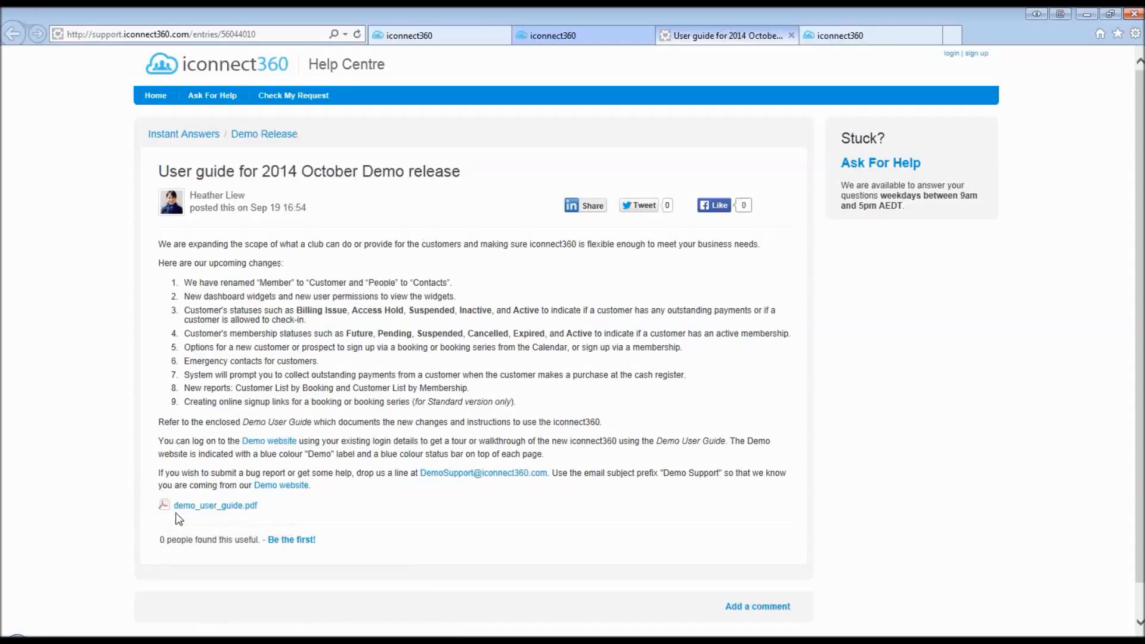
click(227, 508)
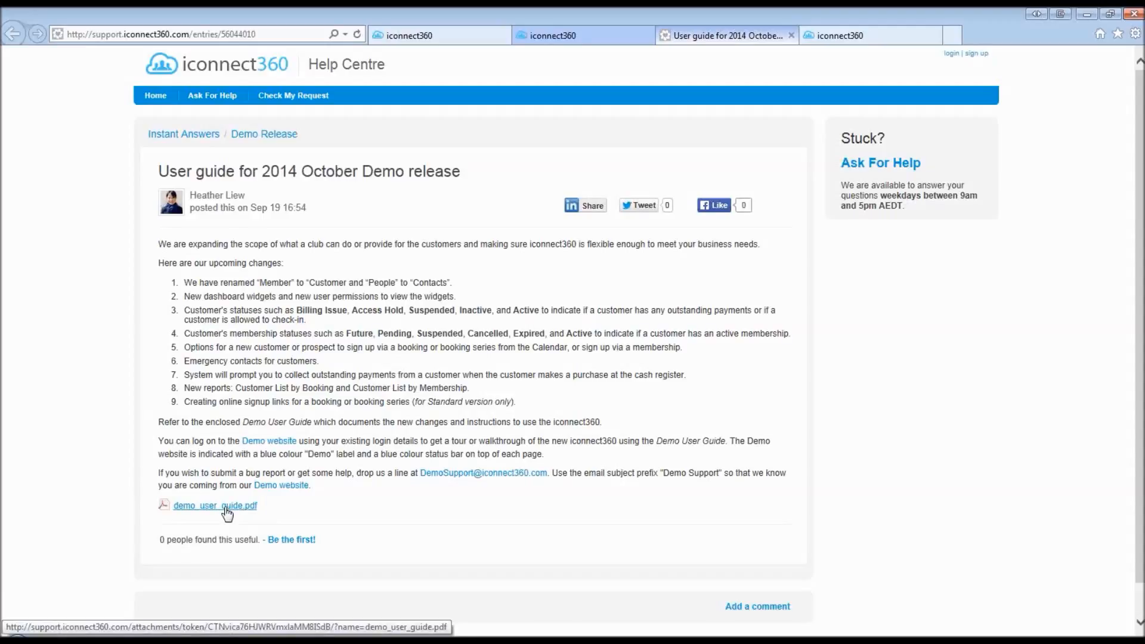
click(555, 35)
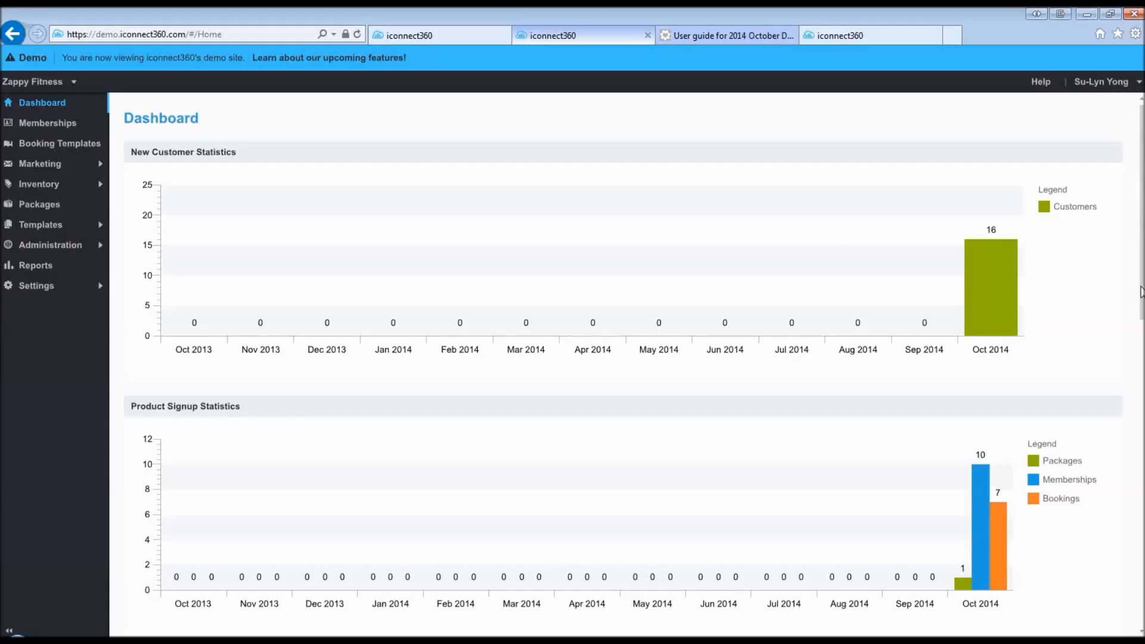
drag(1140, 292, 1140, 357)
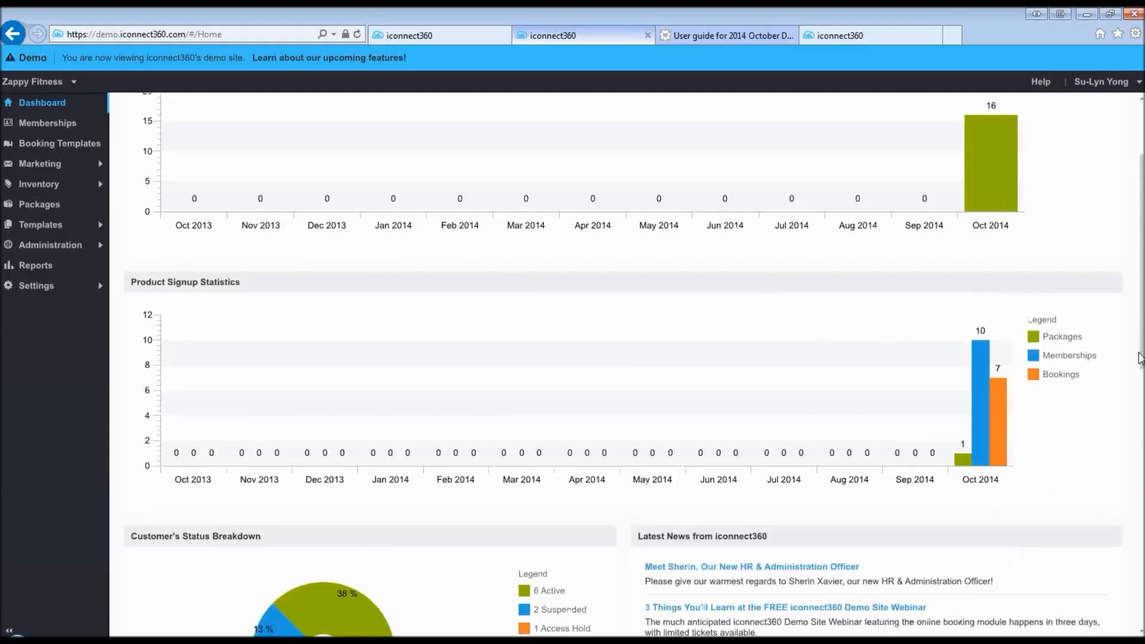
scroll(601, 412, down, 3)
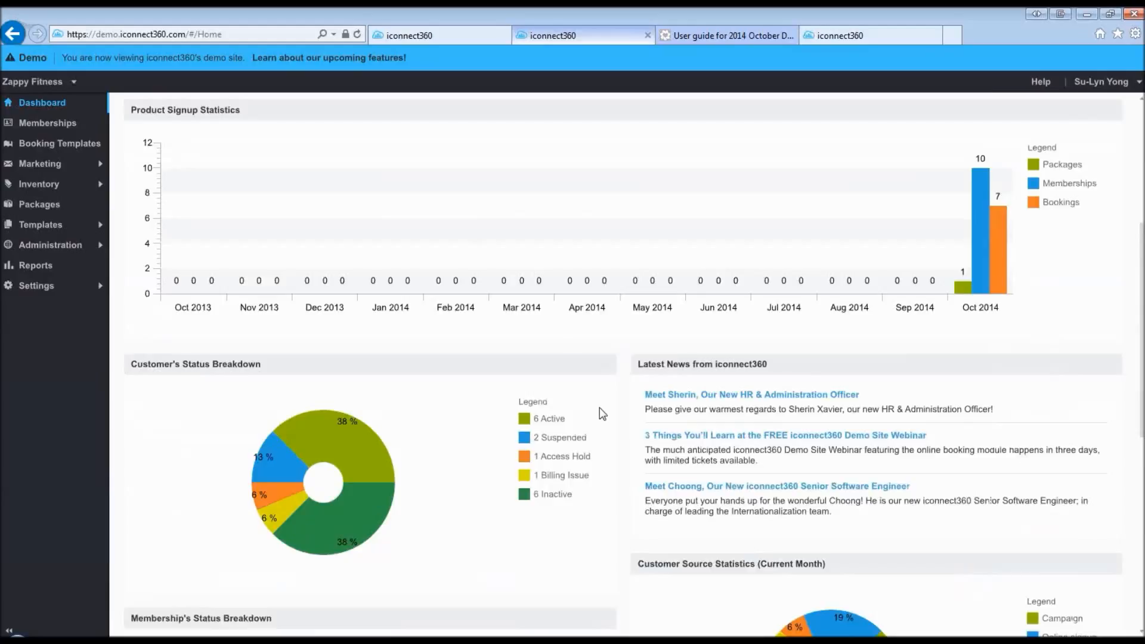
scroll(599, 407, down, 2)
scroll(599, 416, down, 2)
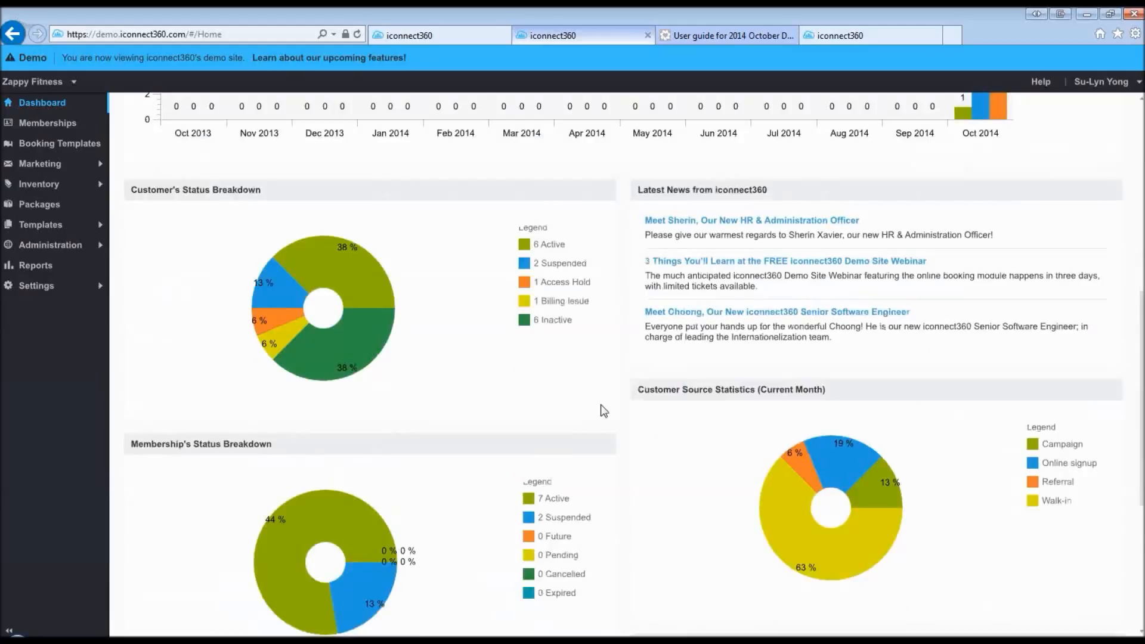
scroll(600, 410, down, 2)
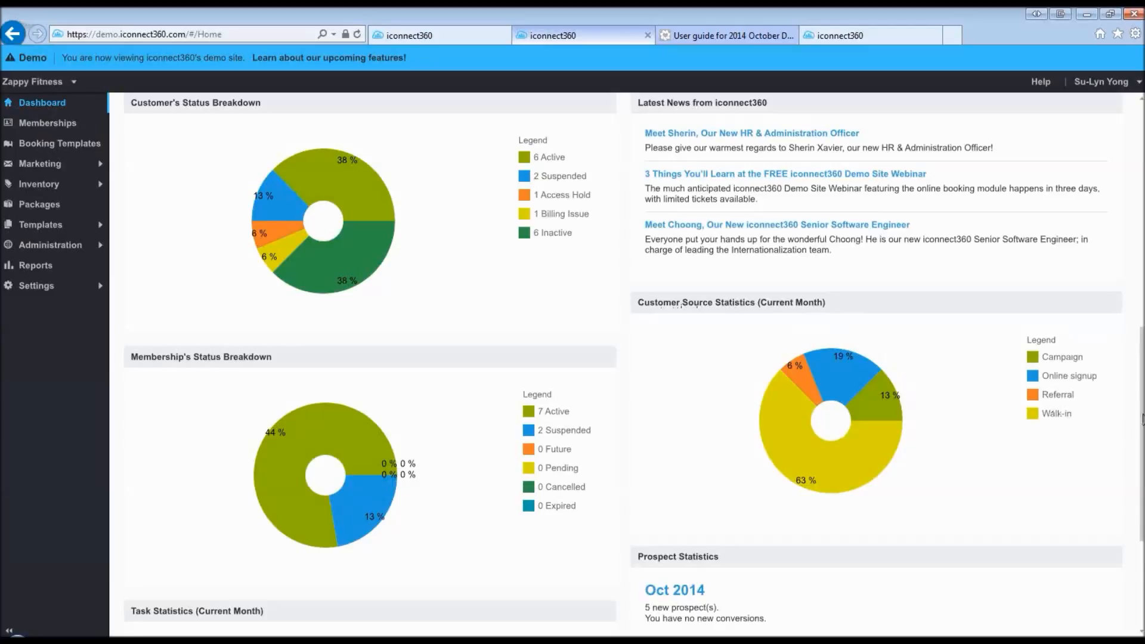
drag(1143, 416, 1143, 417)
scroll(1142, 421, down, 3)
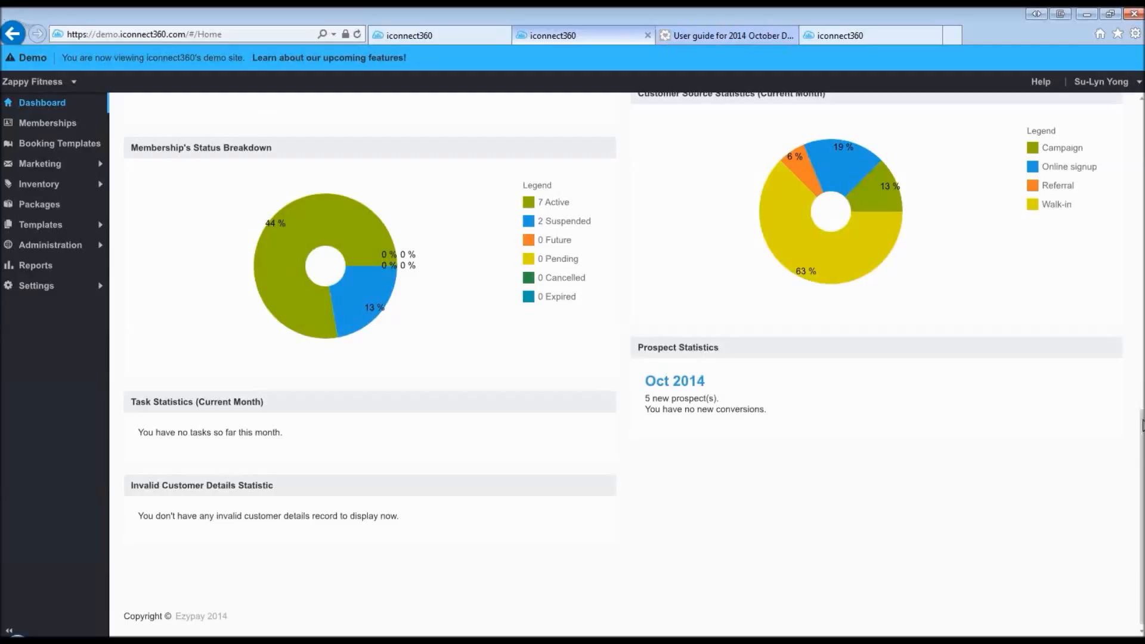
drag(1141, 425, 1142, 117)
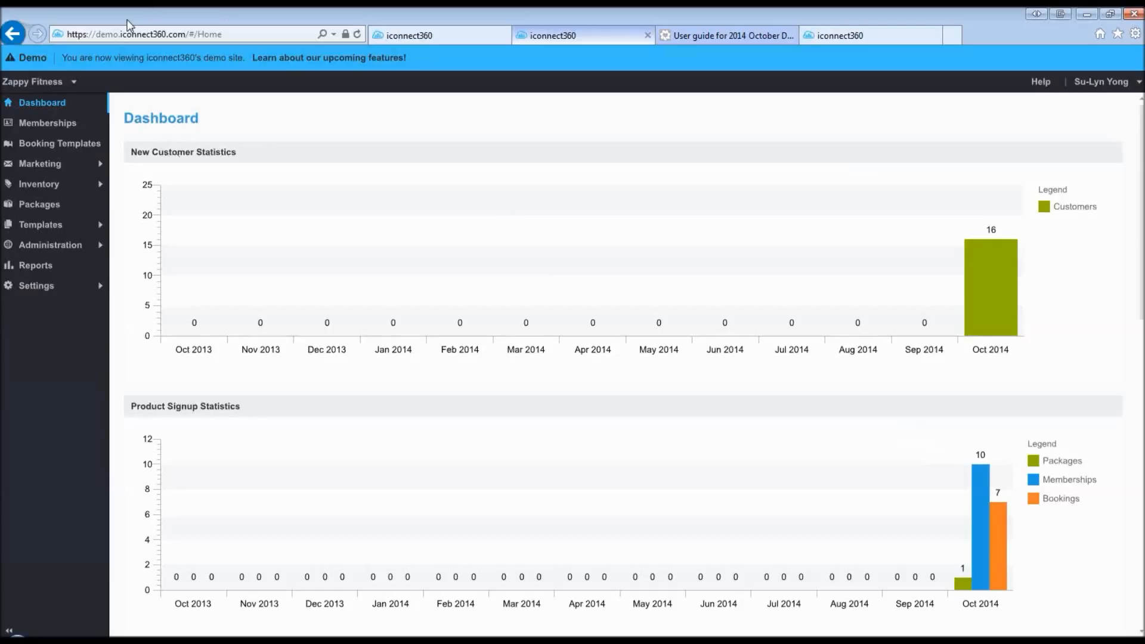
click(71, 83)
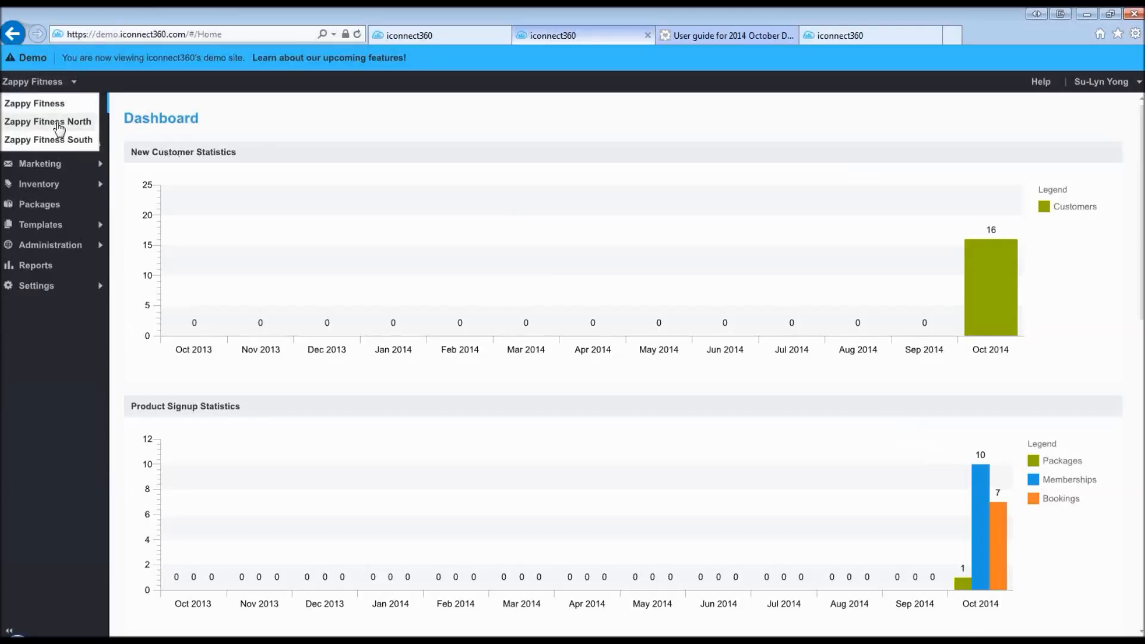
- Switch to Zappy Fitness North and expand its Customers, Prospects and Staff contact sections
click(59, 123)
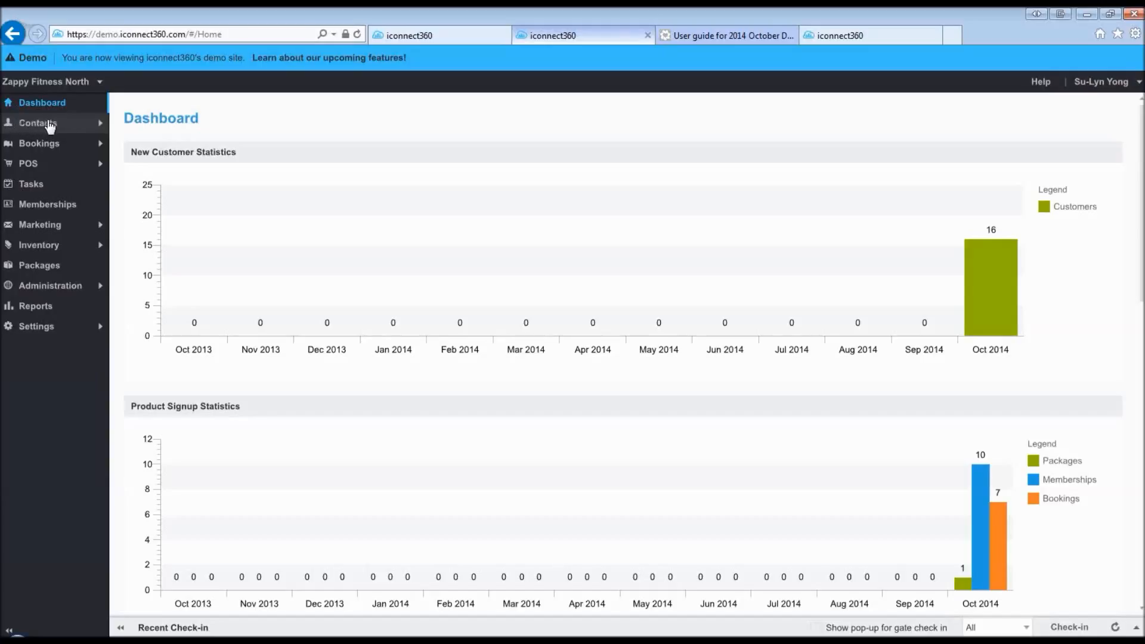
click(53, 125)
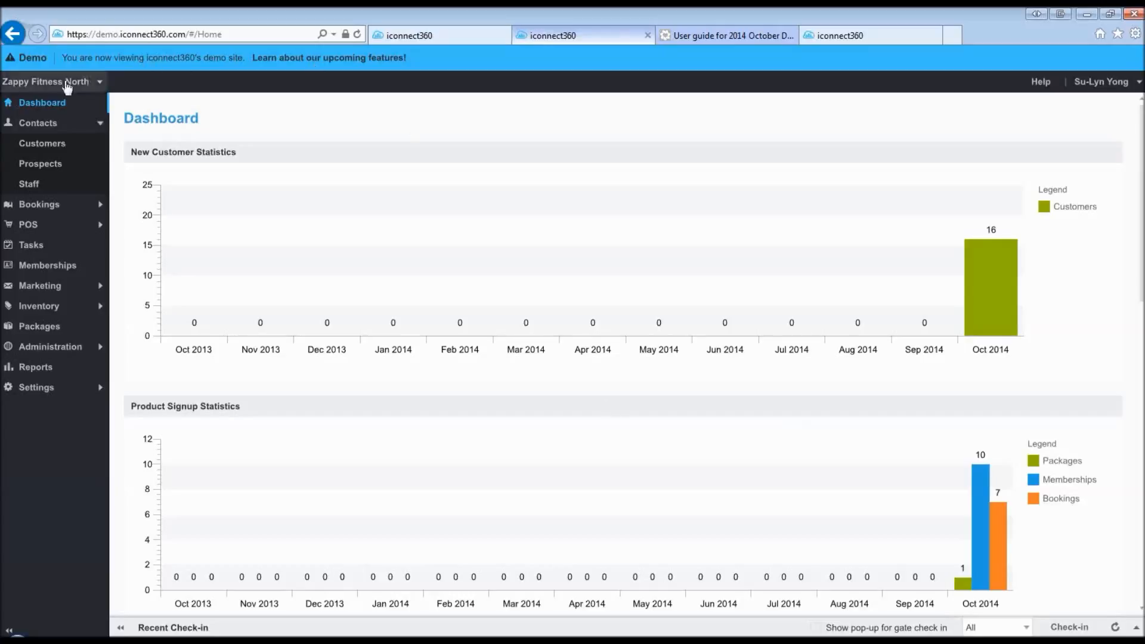
click(67, 84)
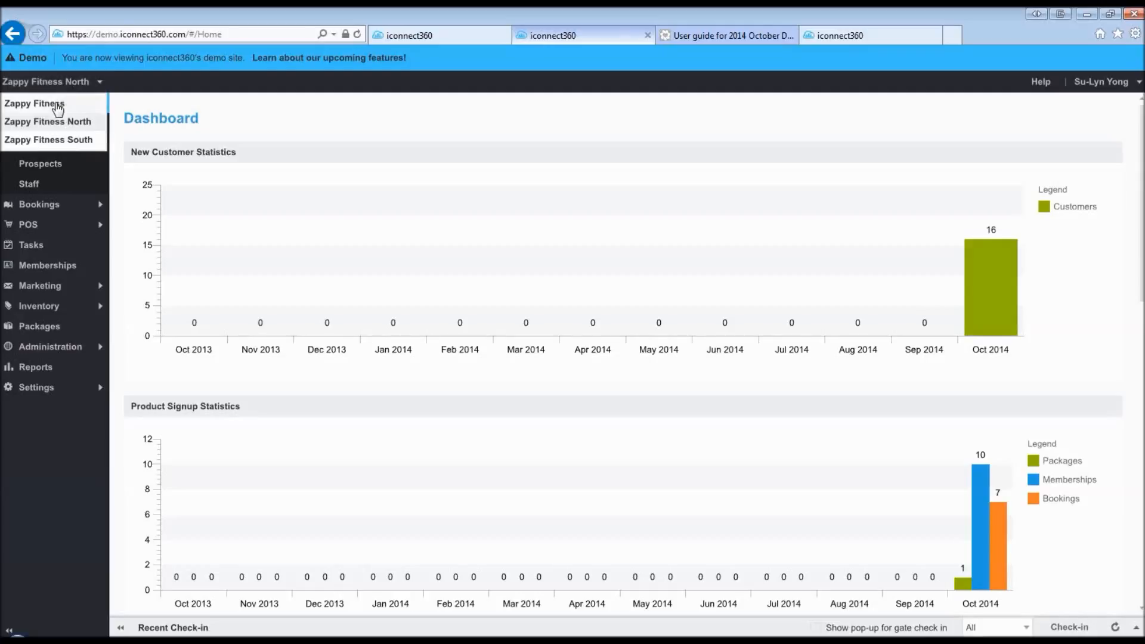
click(56, 105)
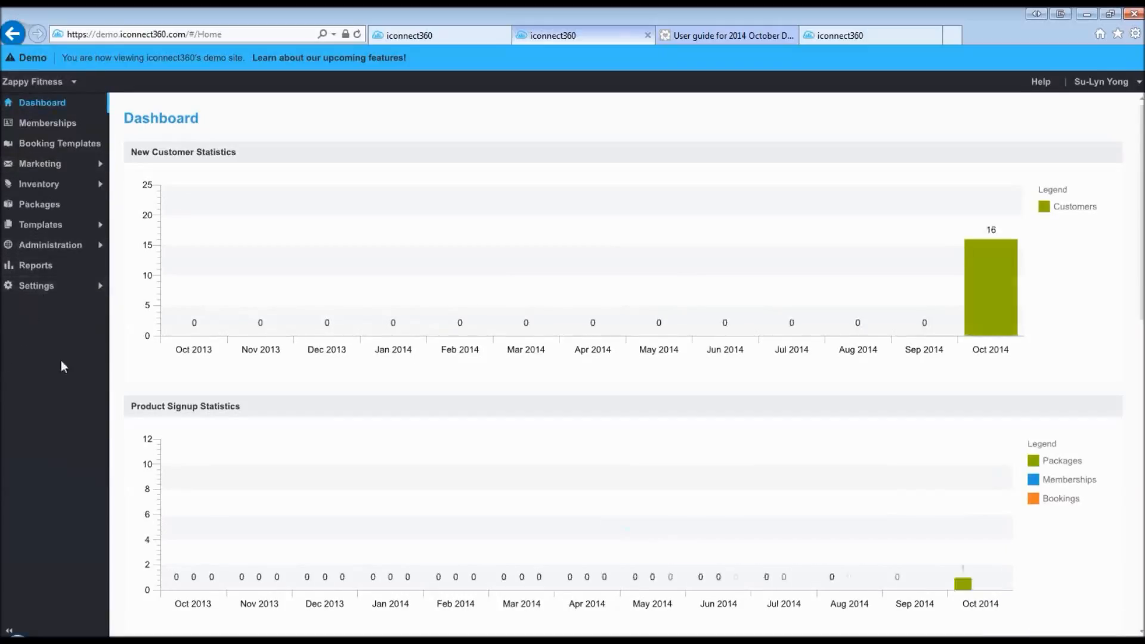
click(62, 291)
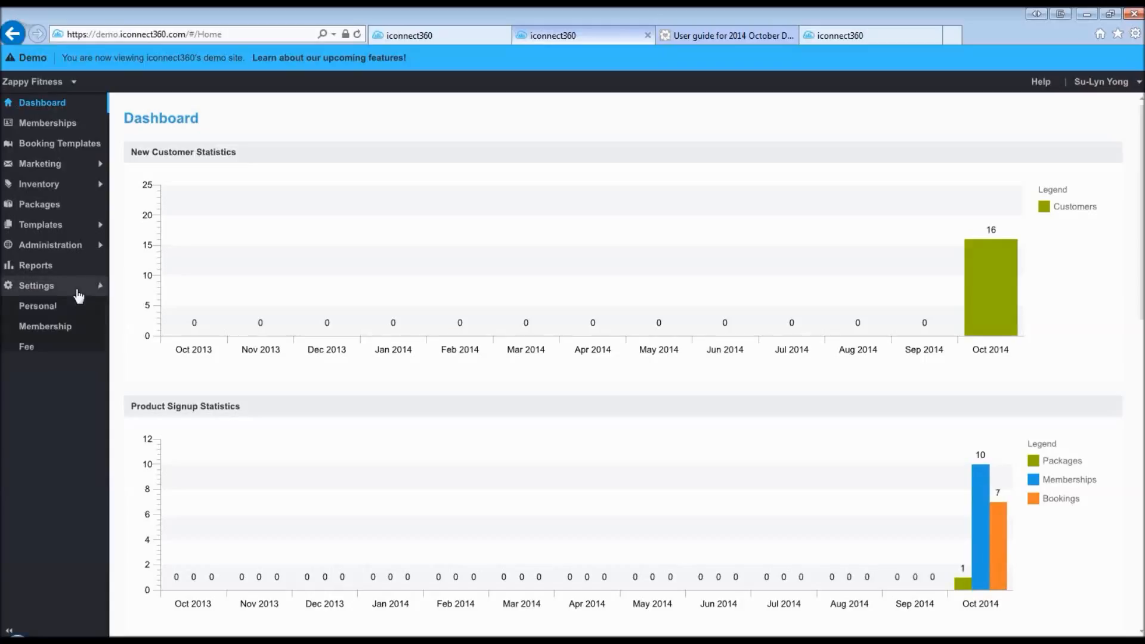
click(58, 334)
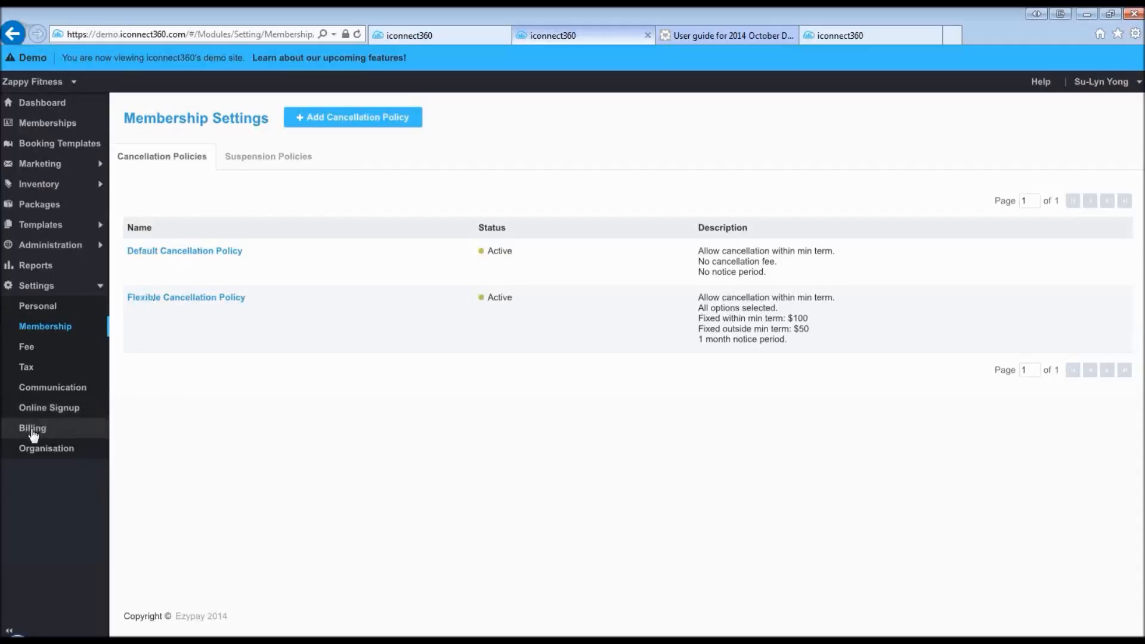
- Review Billing Settings' nine direct-debit frequencies, from 1 Week(s) to Free, and first payment options
click(33, 429)
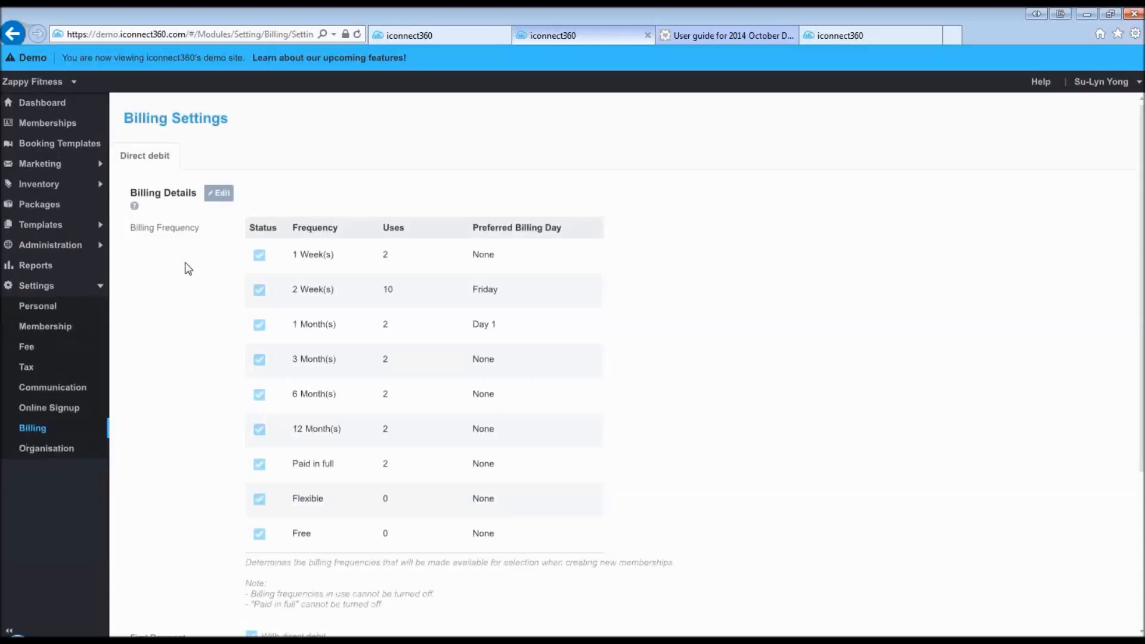
scroll(188, 271, down, 3)
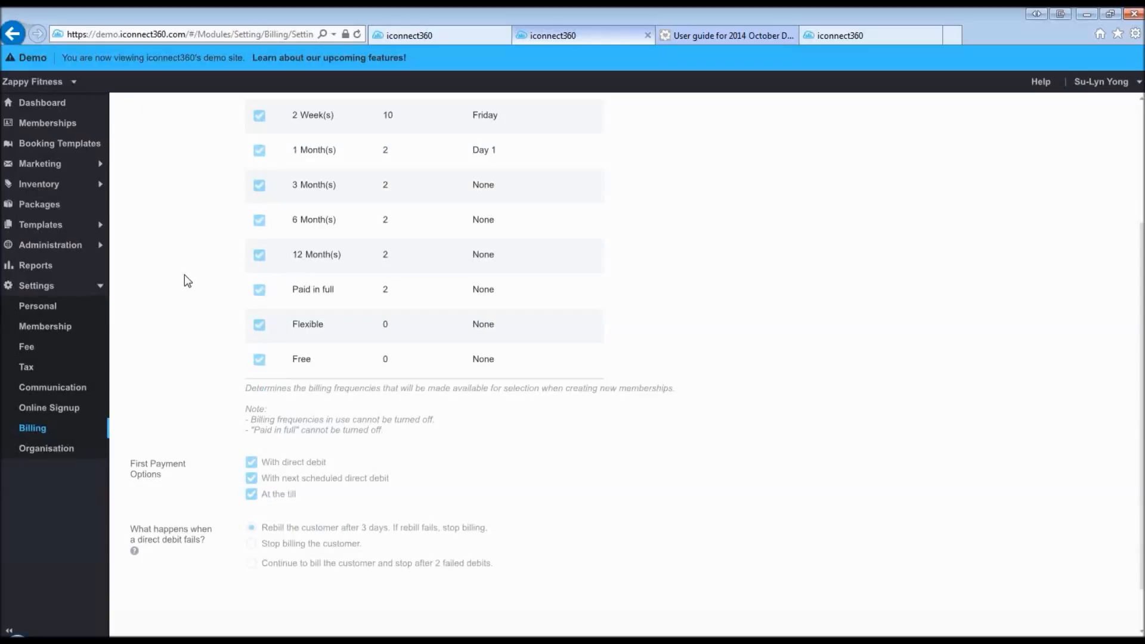
scroll(205, 318, up, 3)
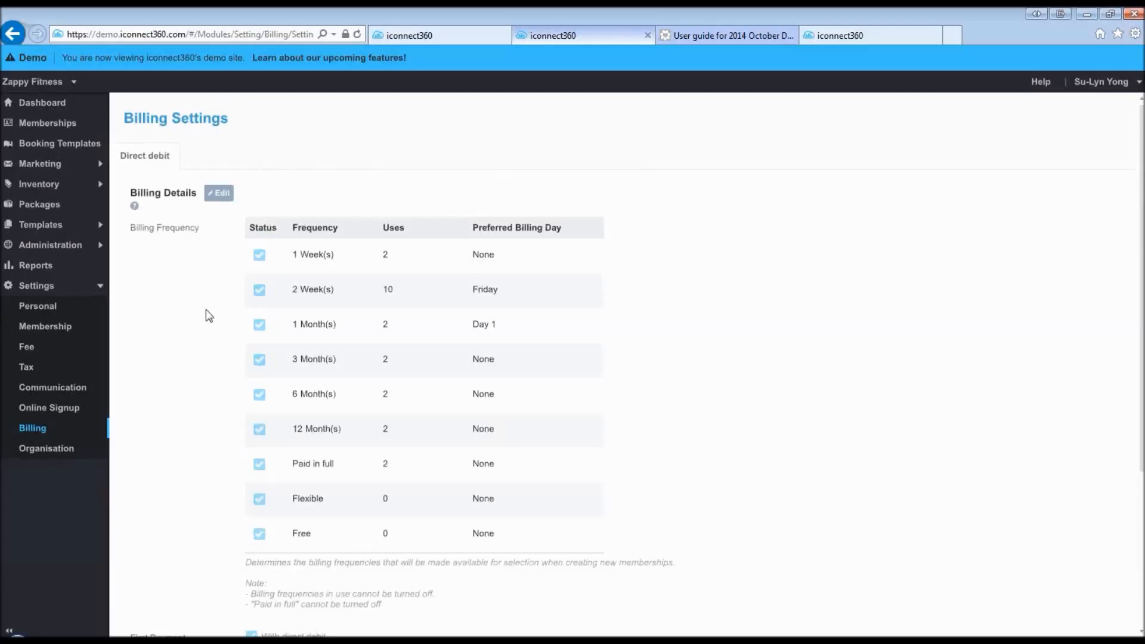
click(72, 89)
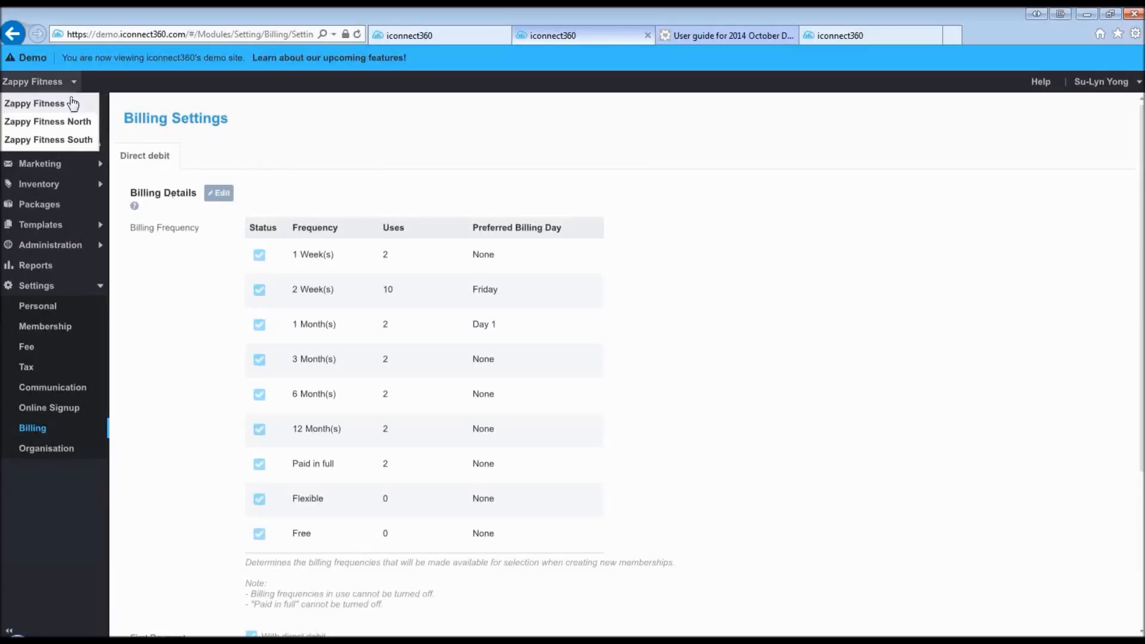
- Select Zappy Fitness North and open its Customers list of 16 customers
click(76, 122)
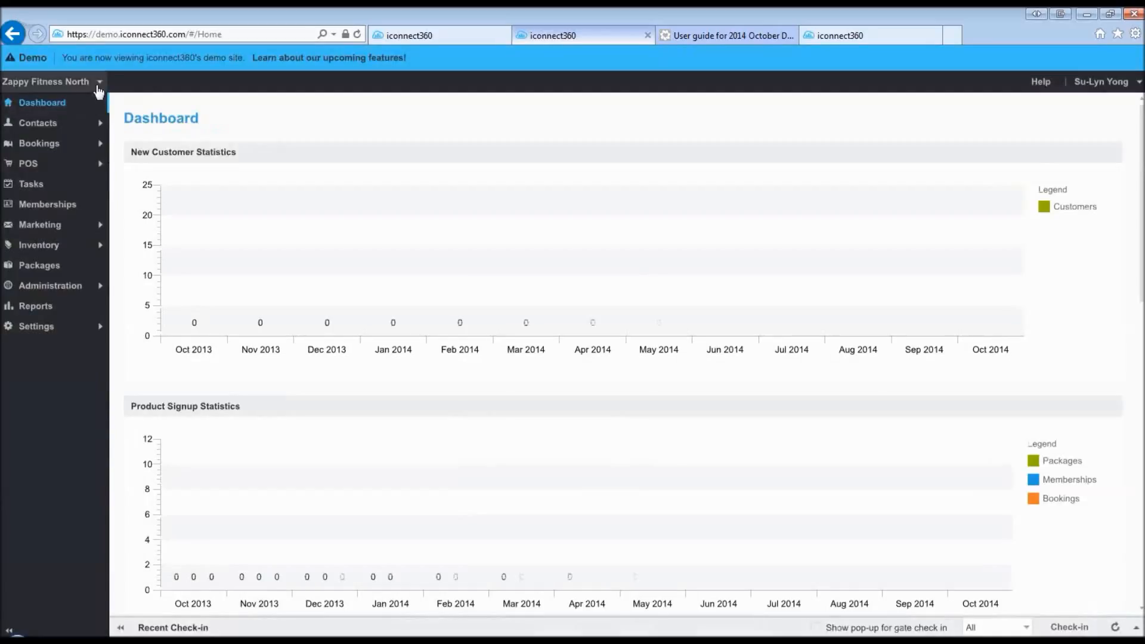
click(31, 125)
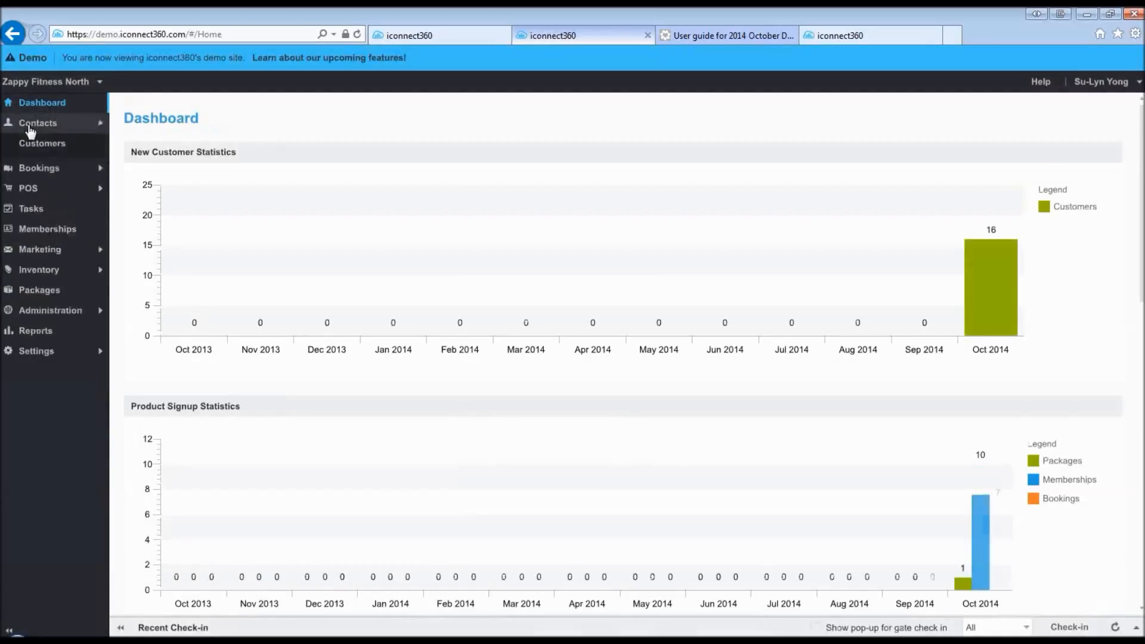
click(53, 149)
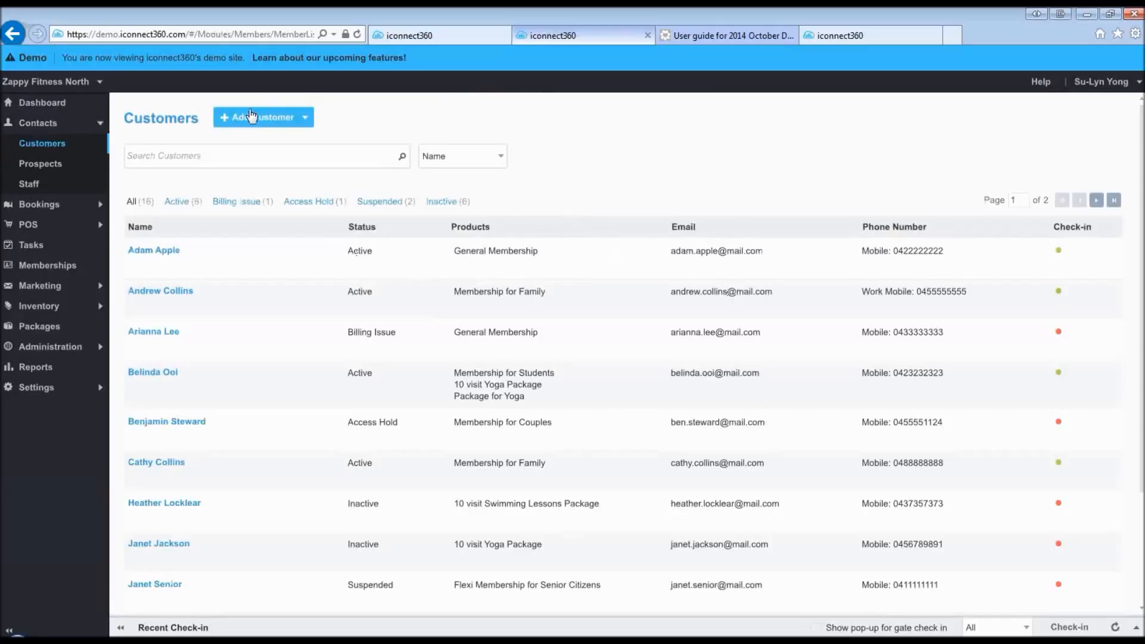
- Choose Booking Signup from the Add Customer menu to open the blank Personal step
click(137, 156)
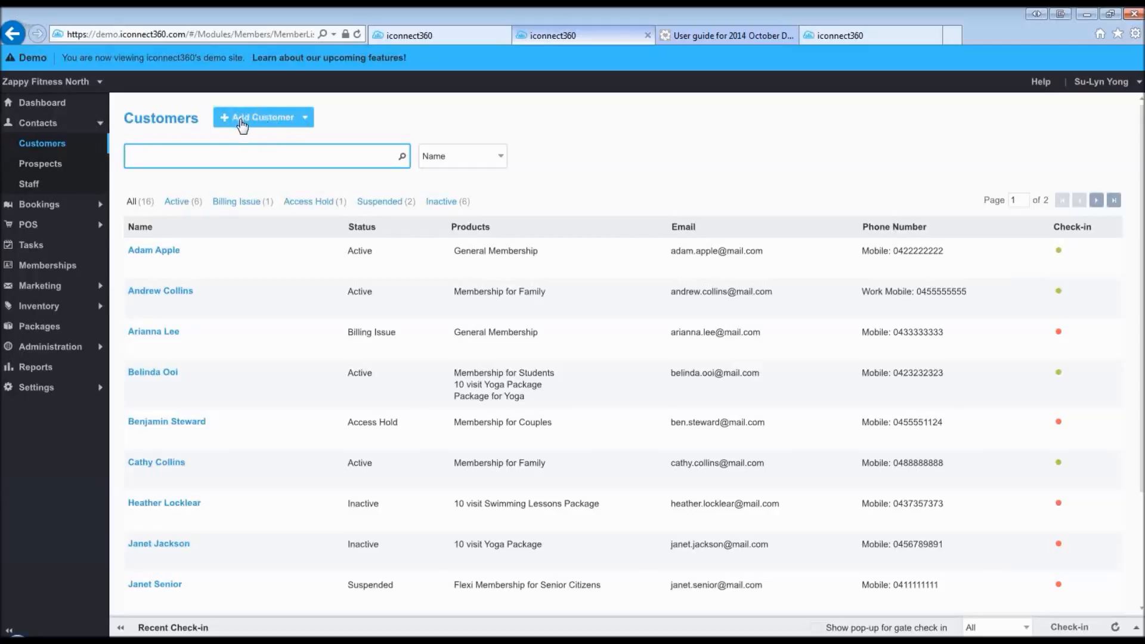
click(306, 122)
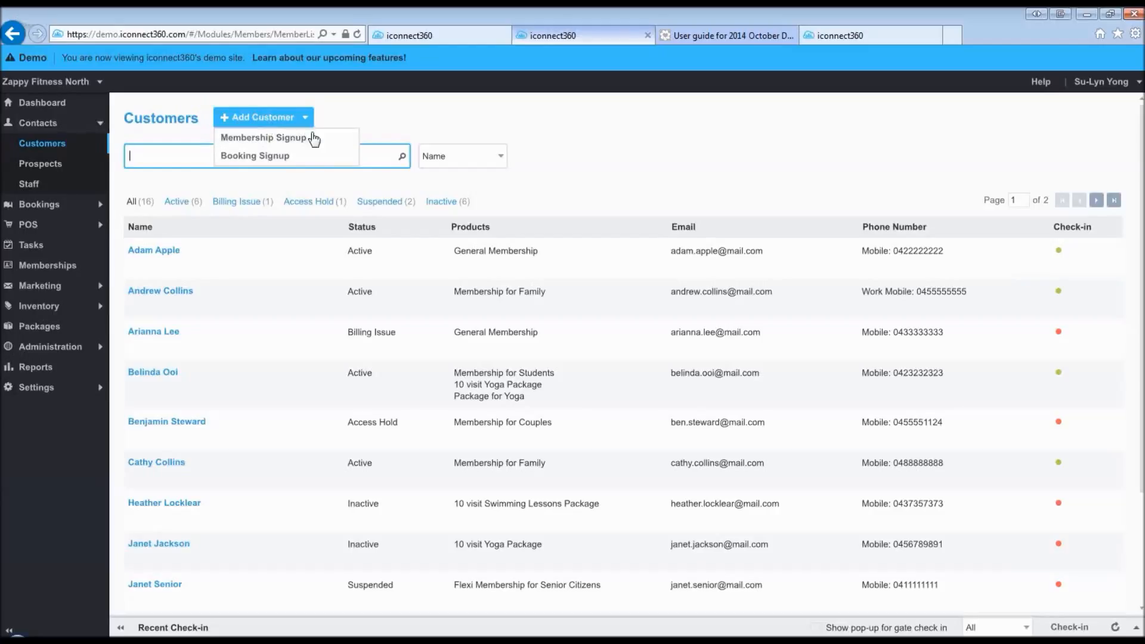
click(279, 158)
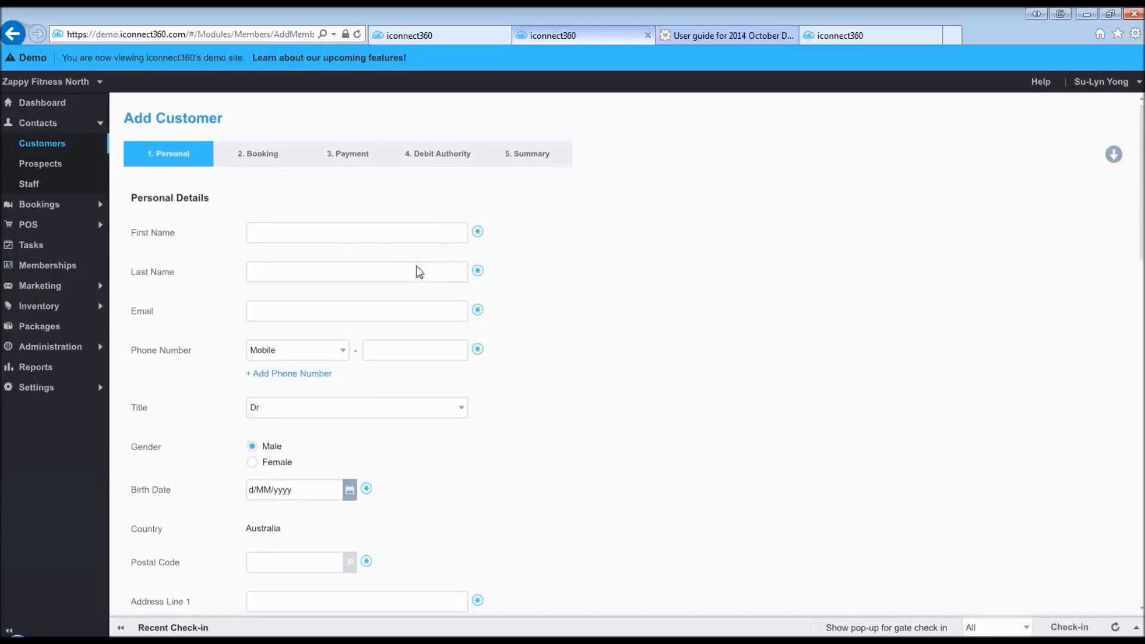
click(313, 229)
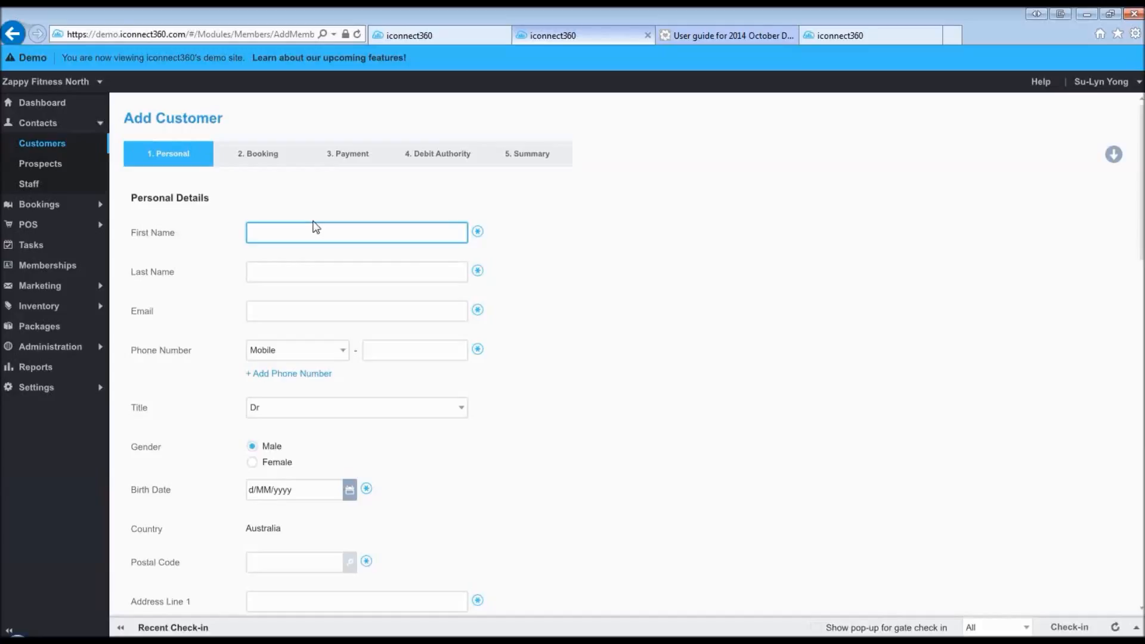
- Enter the customer's first and last name, e-mail address and mobile number
click(285, 267)
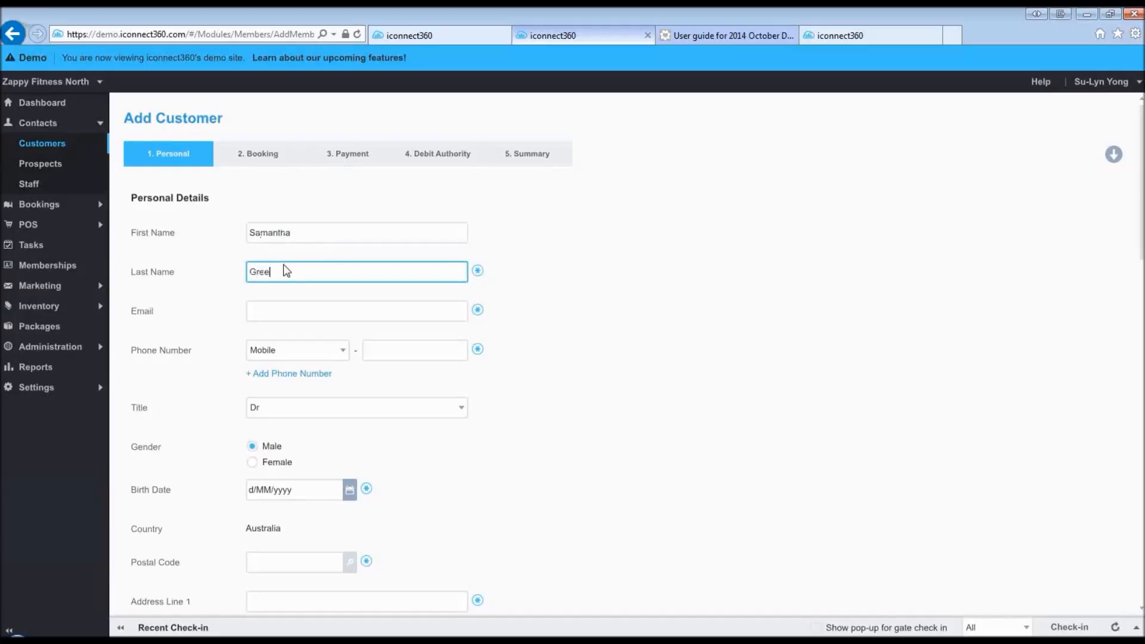
click(322, 310)
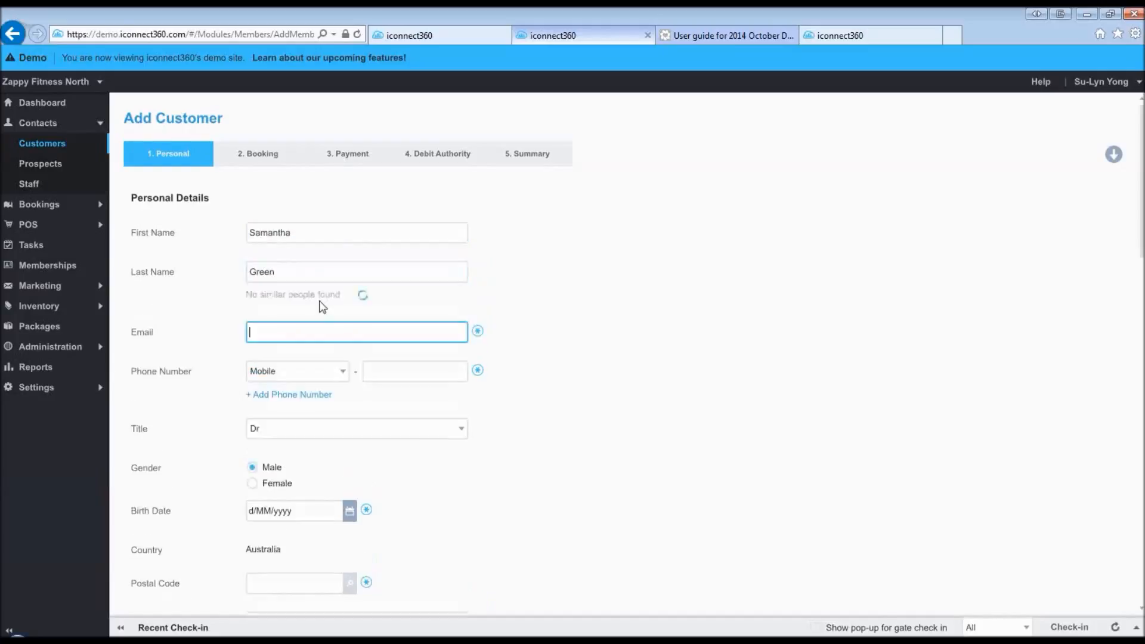
text(test@iconnect360.com)
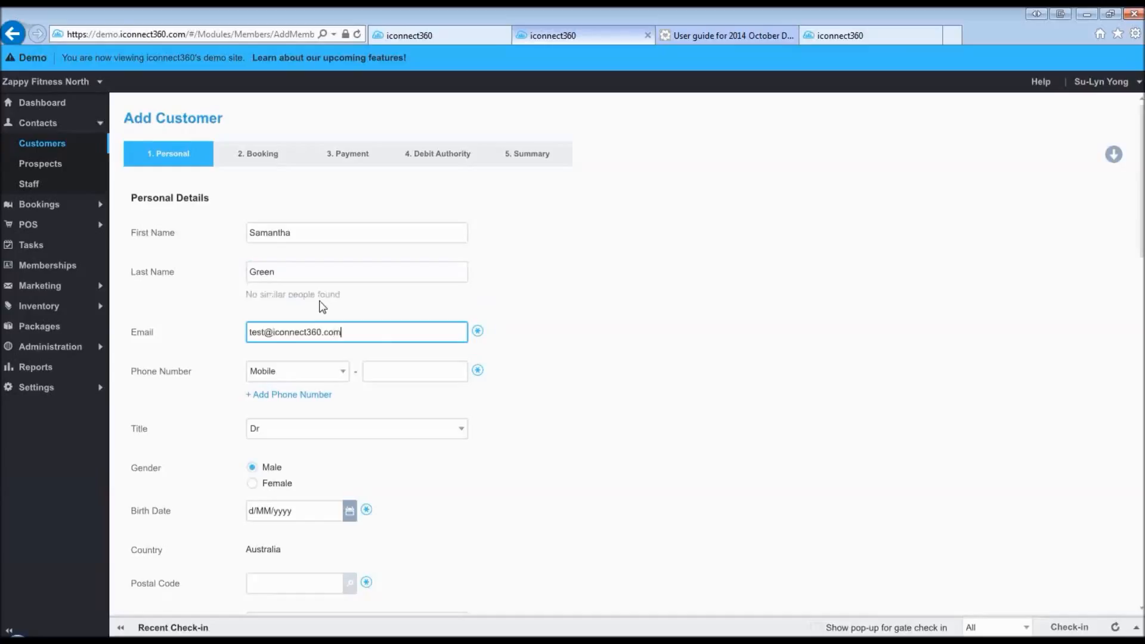
click(369, 371)
text(0)
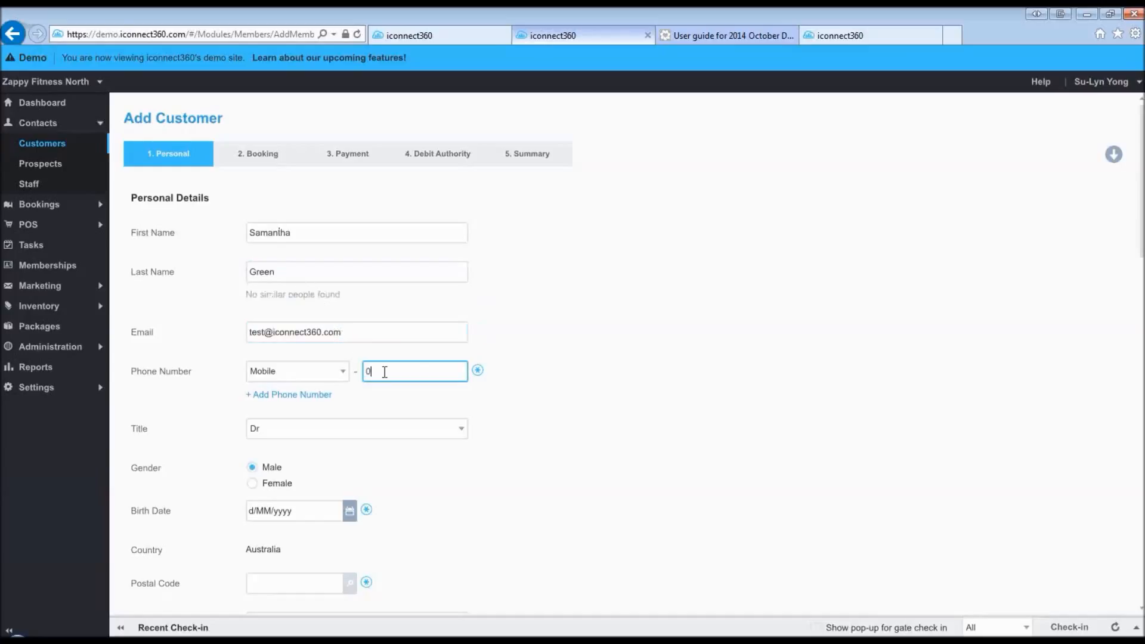
text(412345678)
- Set gender to Female, birth date 01/01/1990, and fill in the postal code
click(288, 484)
click(292, 513)
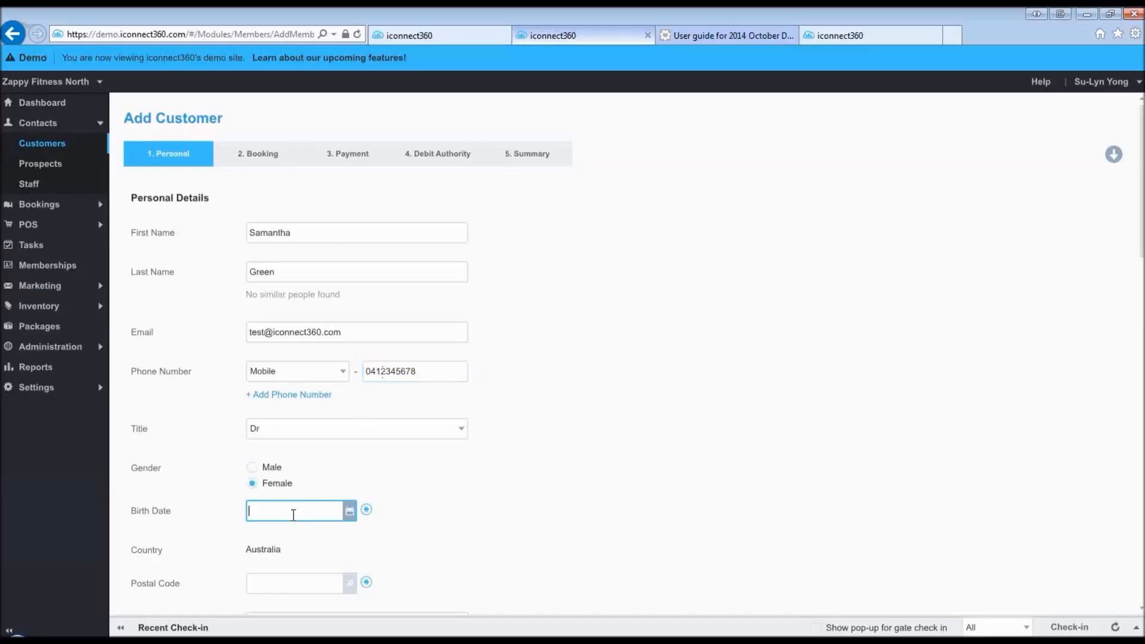
text(01011990)
click(291, 587)
click(294, 587)
text(1001)
click(459, 593)
- Enter the customer's street address and suburb, and choose their state from the list
scroll(433, 511, down, 3)
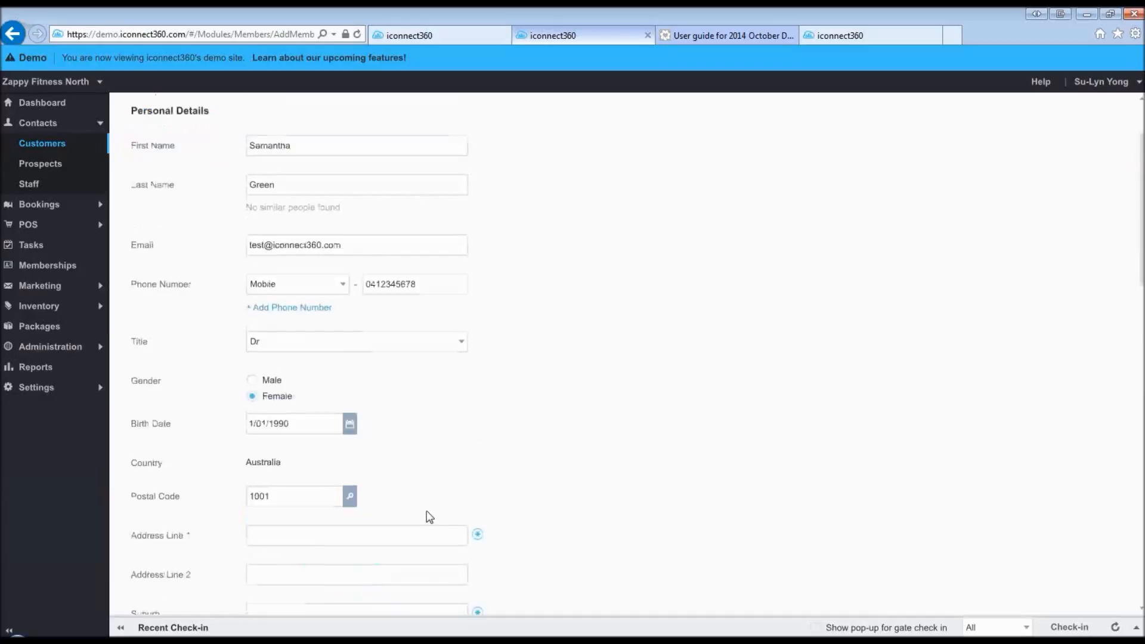
scroll(427, 517, down, 2)
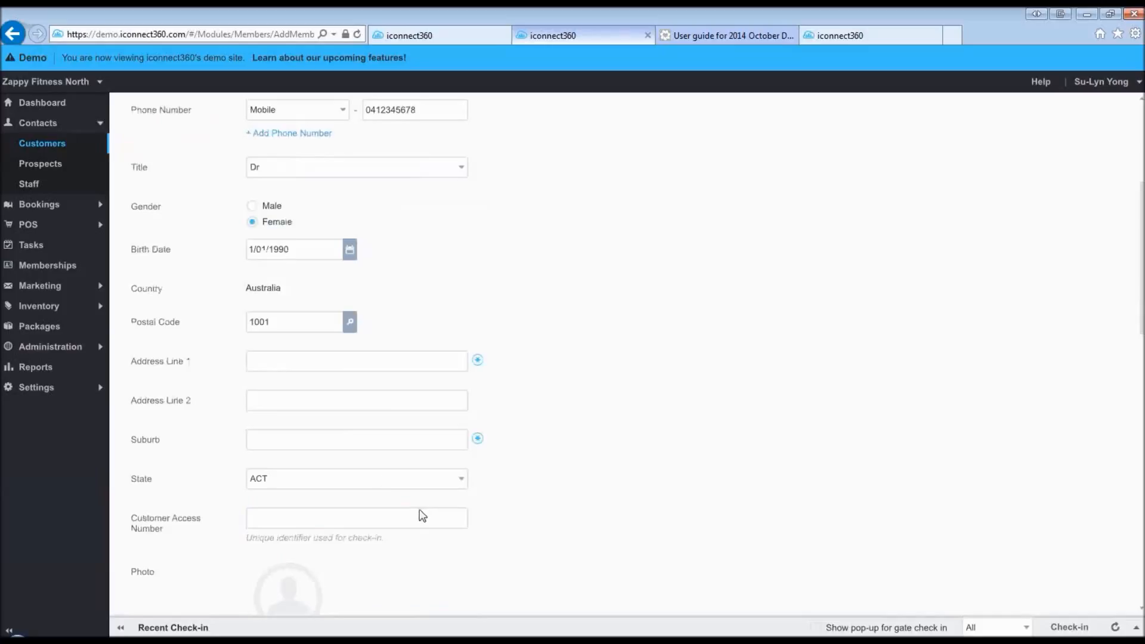
click(330, 358)
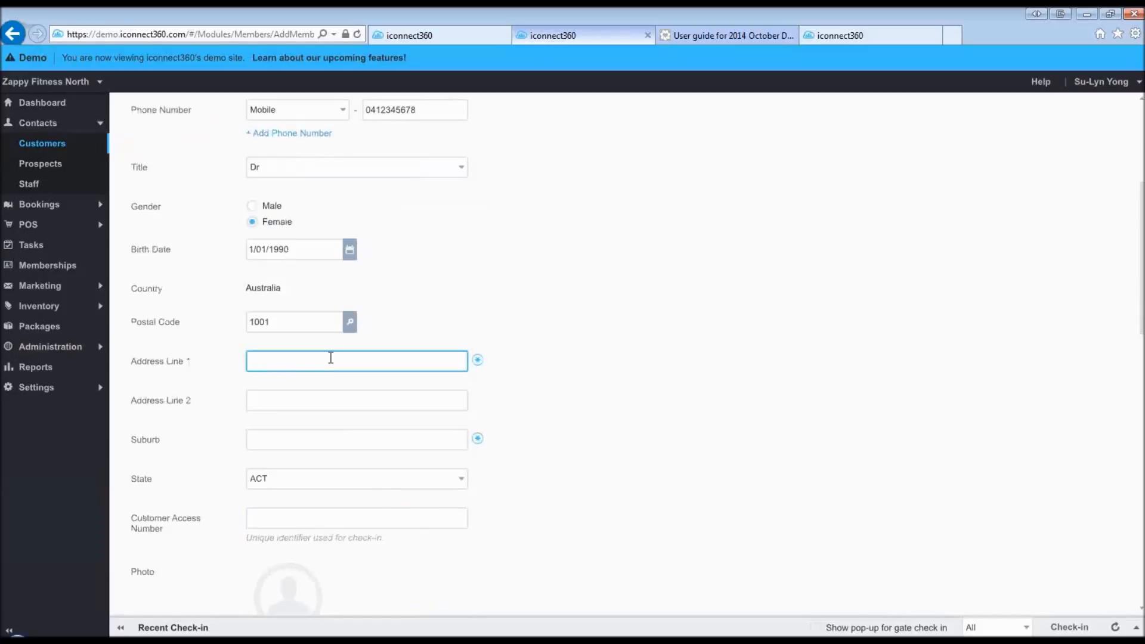
click(273, 444)
text(S)
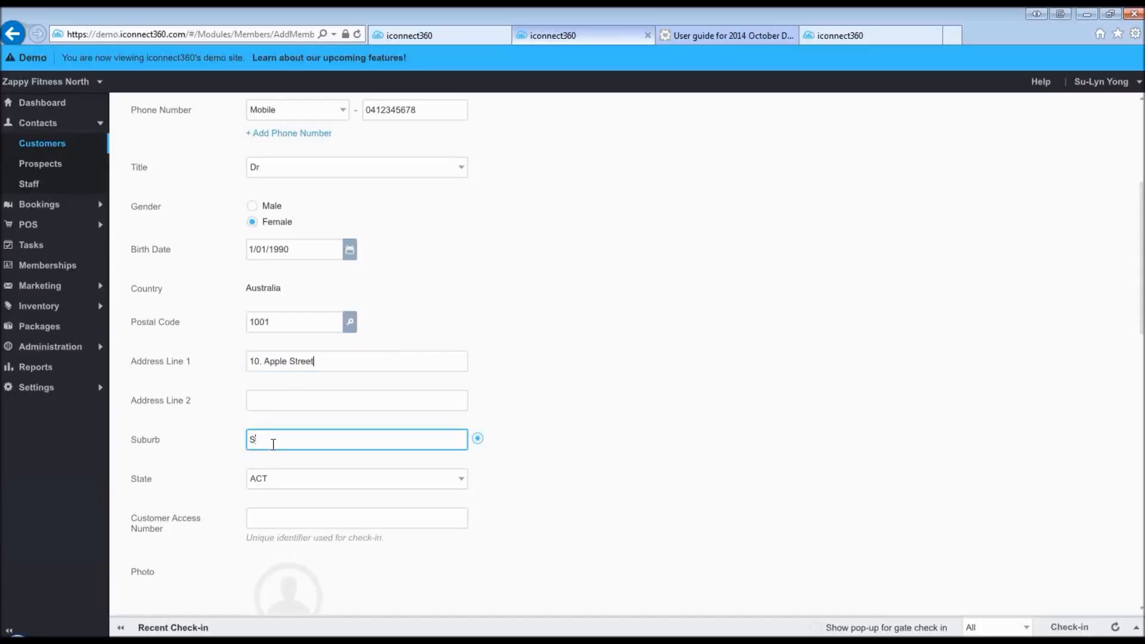
text(ydney)
click(316, 480)
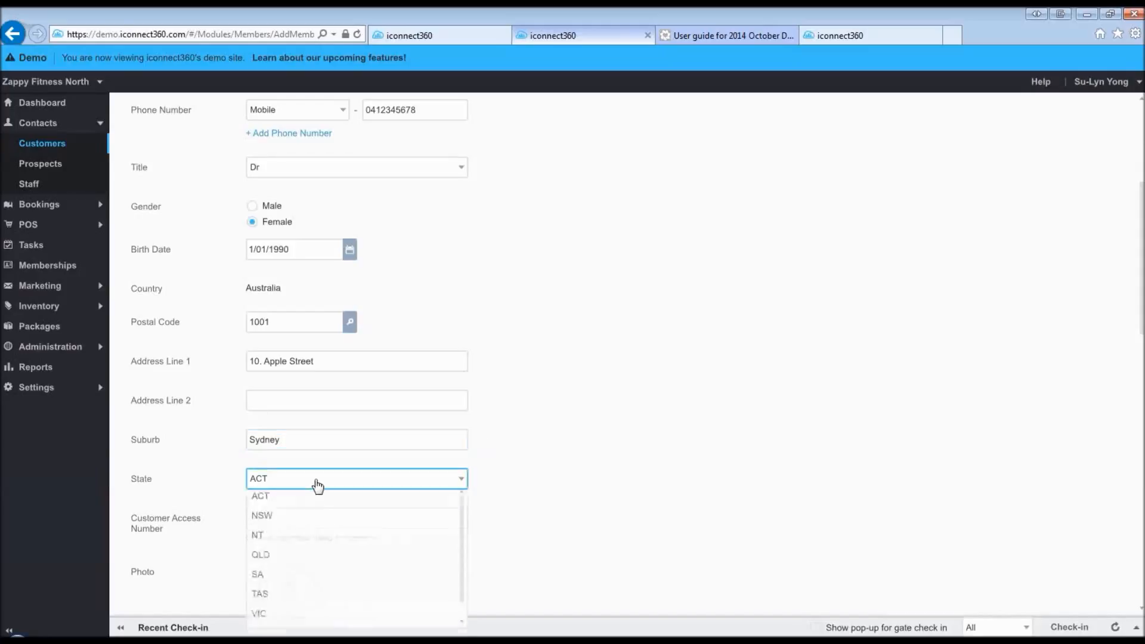
click(311, 527)
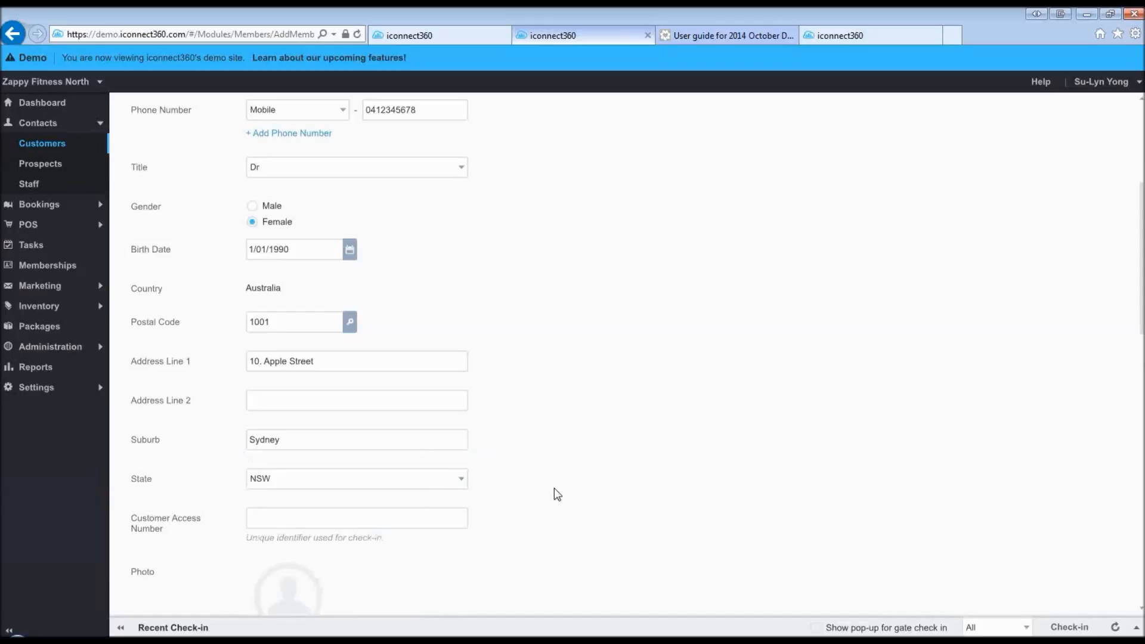
scroll(554, 488, down, 4)
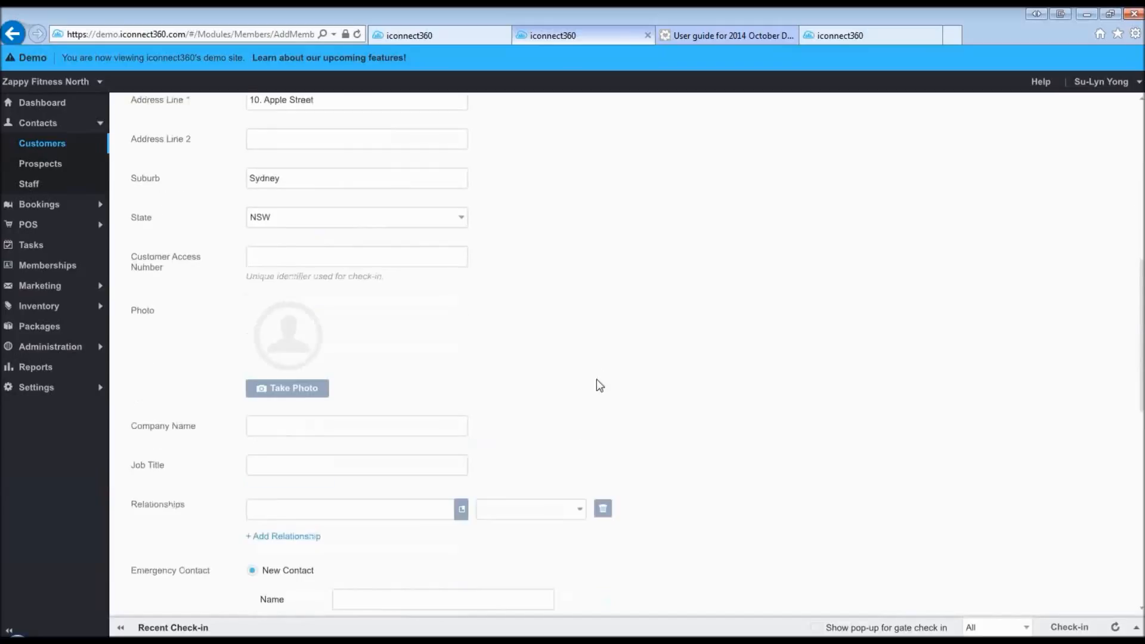
scroll(606, 366, down, 1)
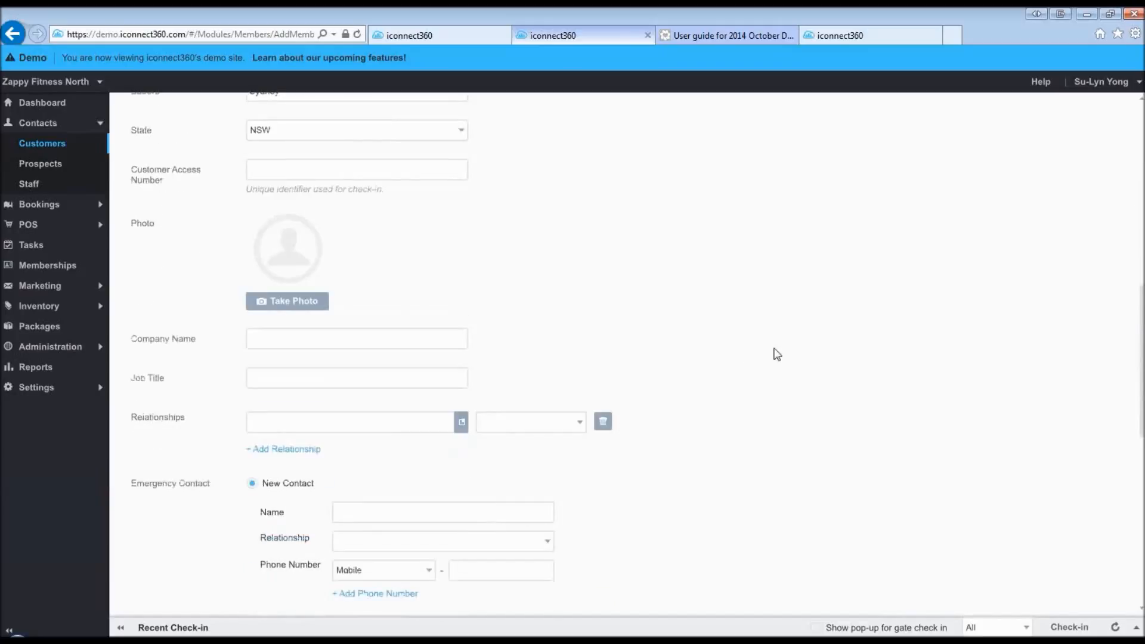
scroll(777, 354, down, 1)
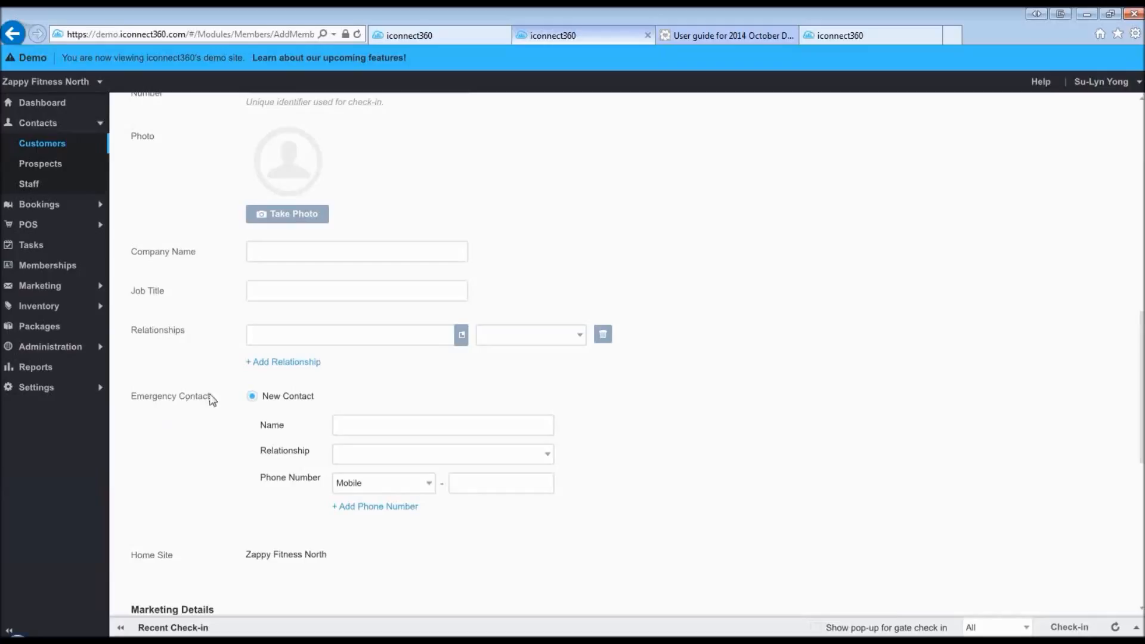
click(369, 421)
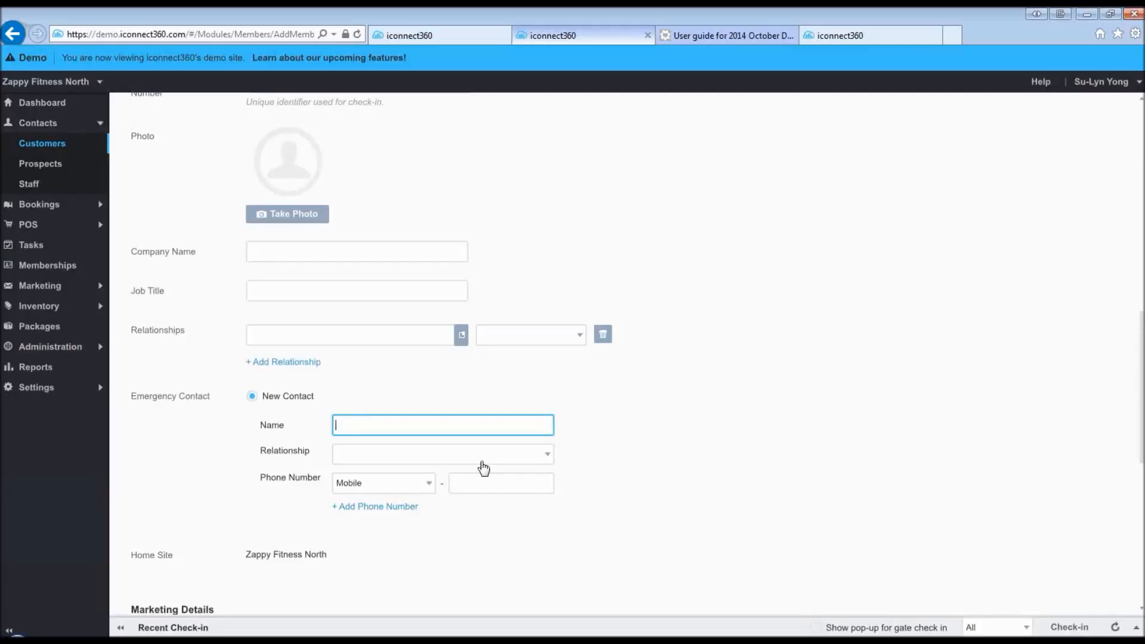
- Set the emergency contact's relationship to Sibling and enter their mobile phone number
click(505, 456)
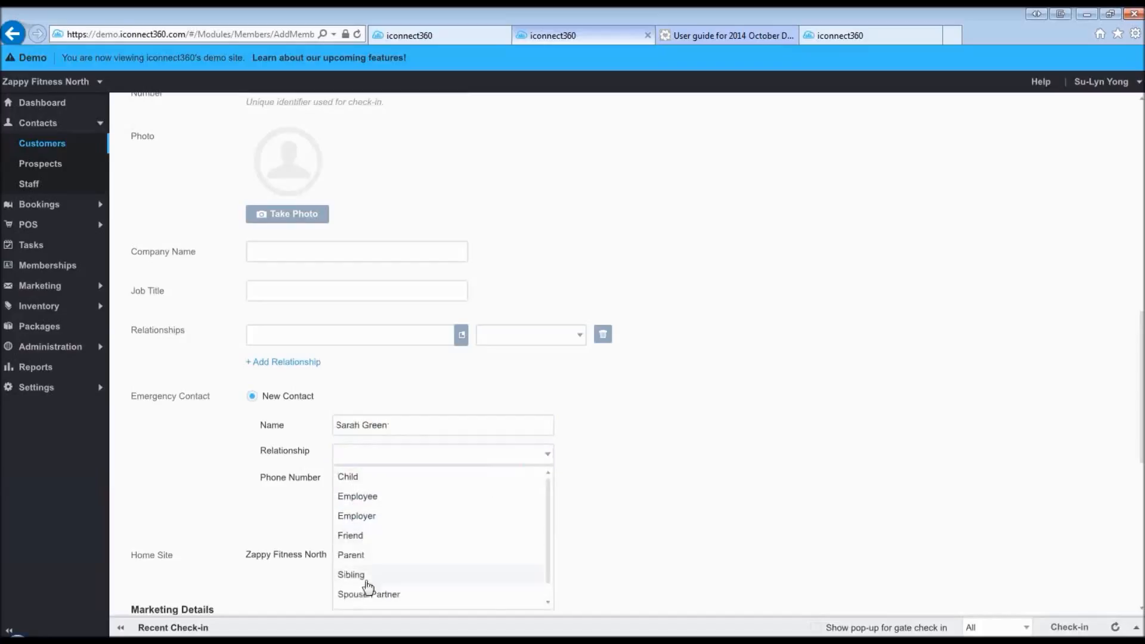
click(366, 582)
click(520, 487)
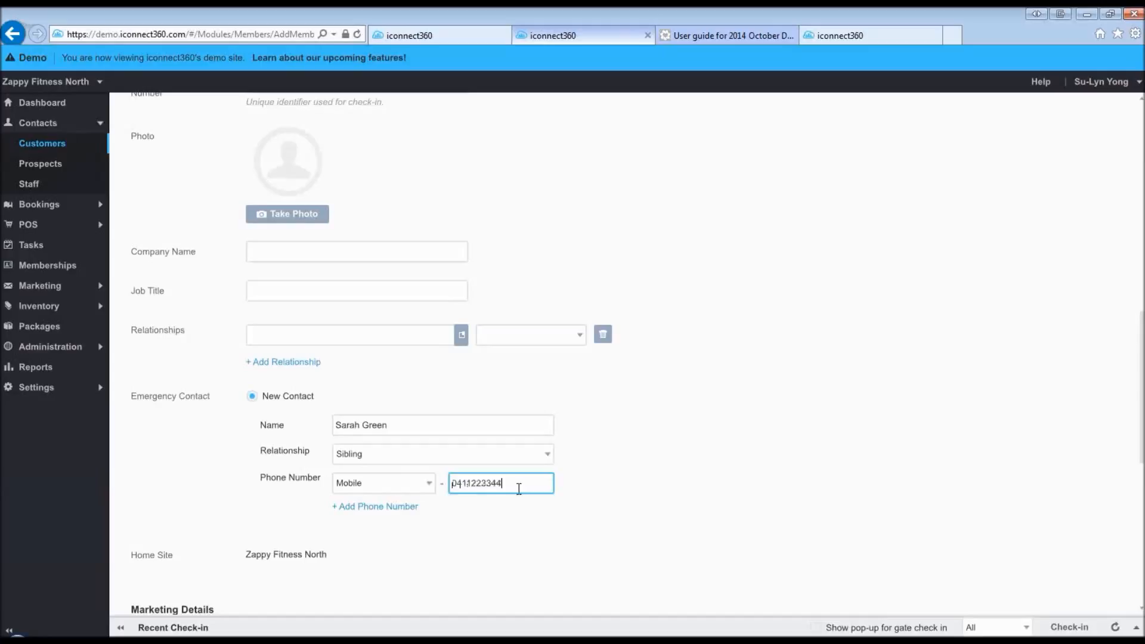
click(617, 462)
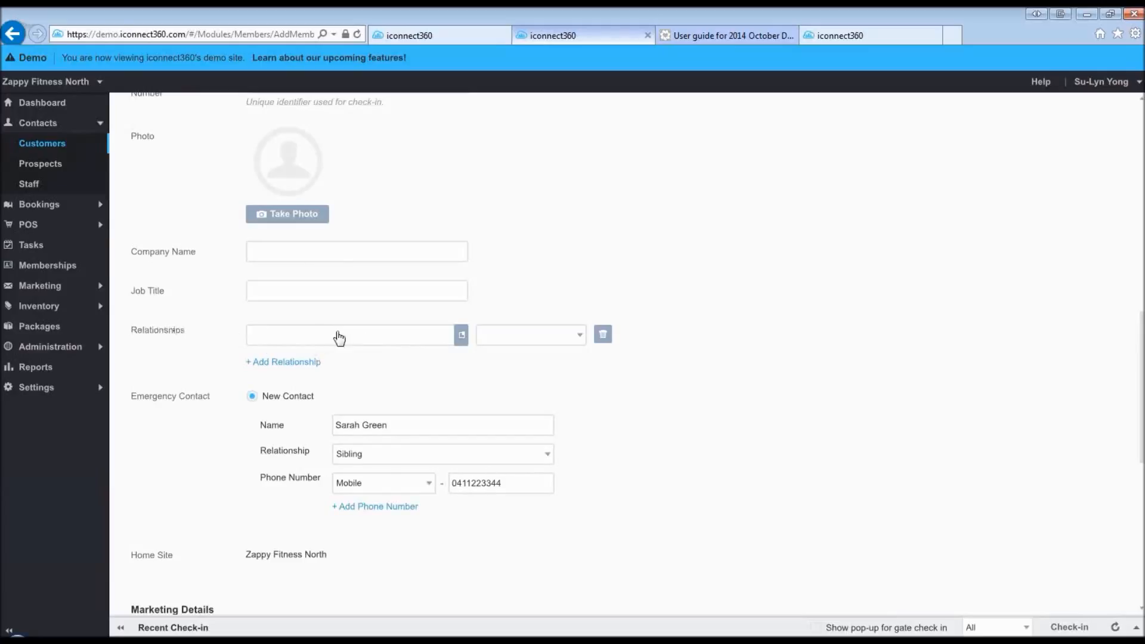
- Link an existing customer from Person Lookup as the Spouse/Partner relationship
click(463, 336)
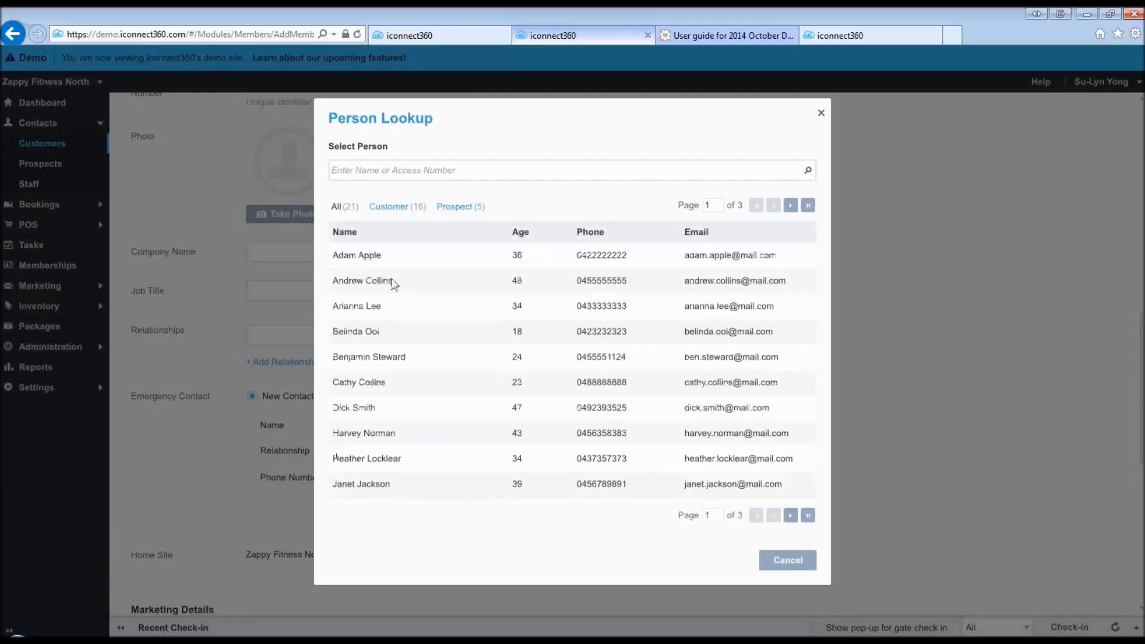
click(362, 280)
click(530, 334)
click(525, 477)
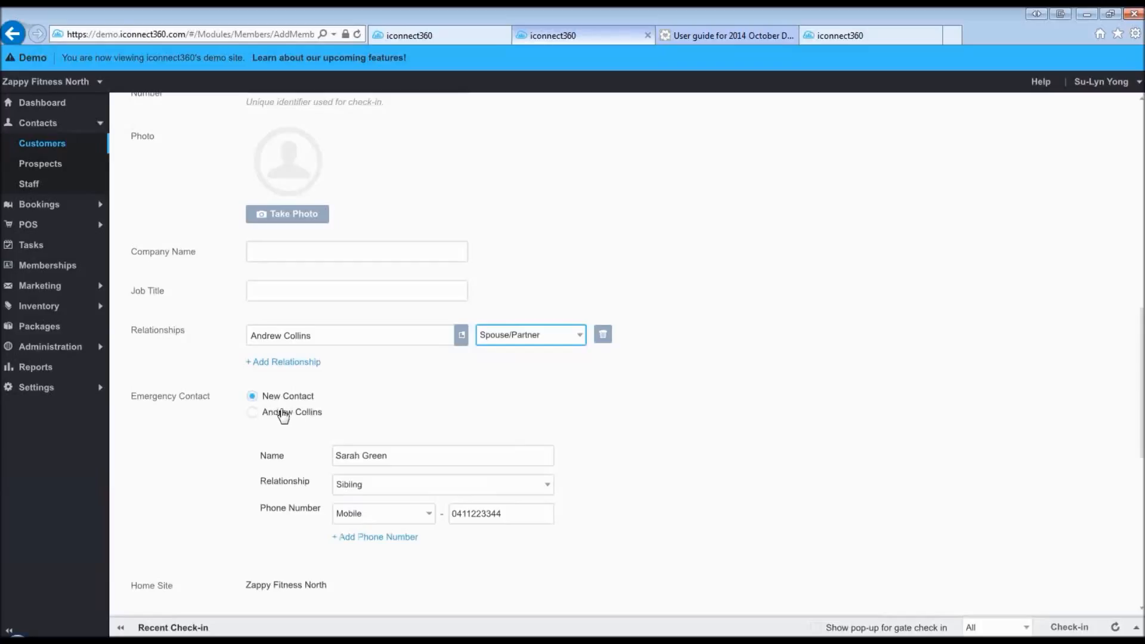
- Make the linked Spouse/Partner the emergency contact
click(251, 413)
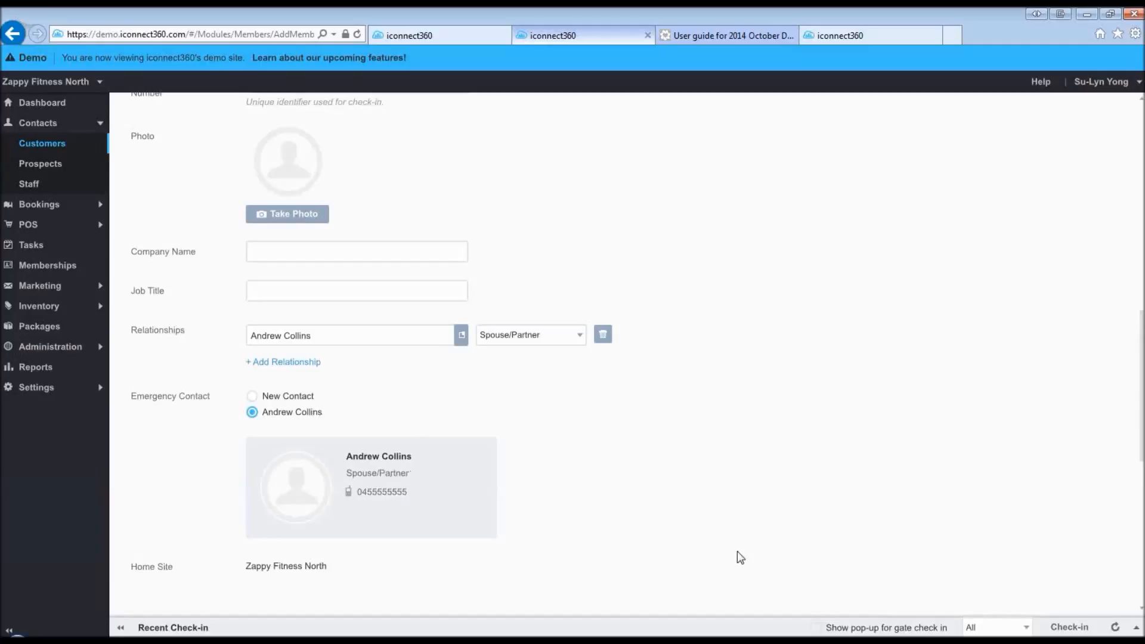
click(252, 397)
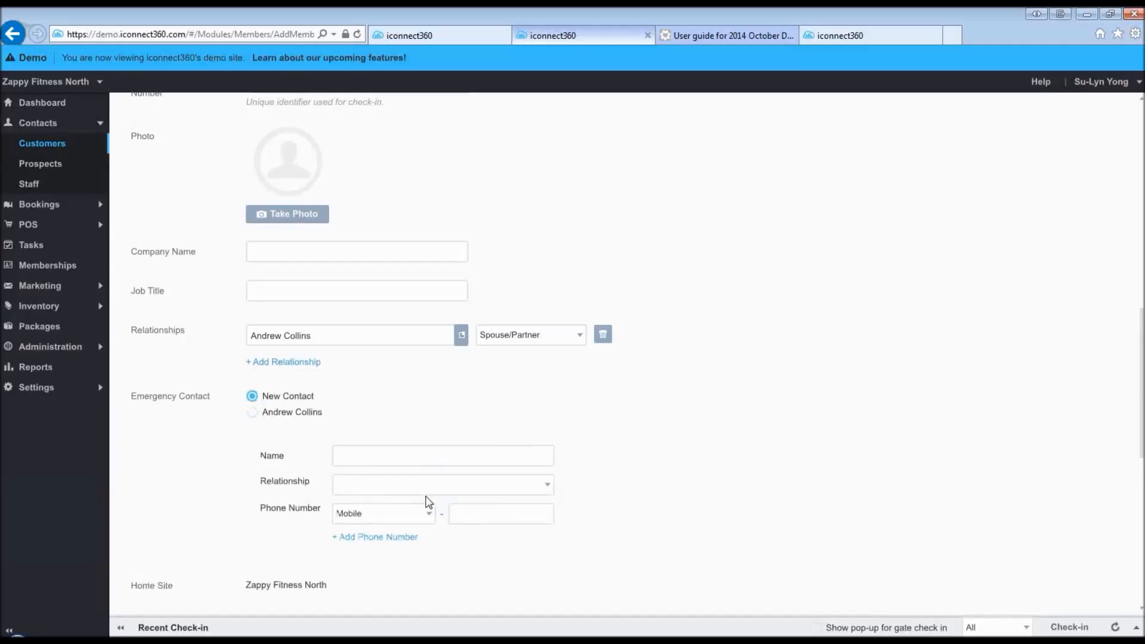
click(277, 413)
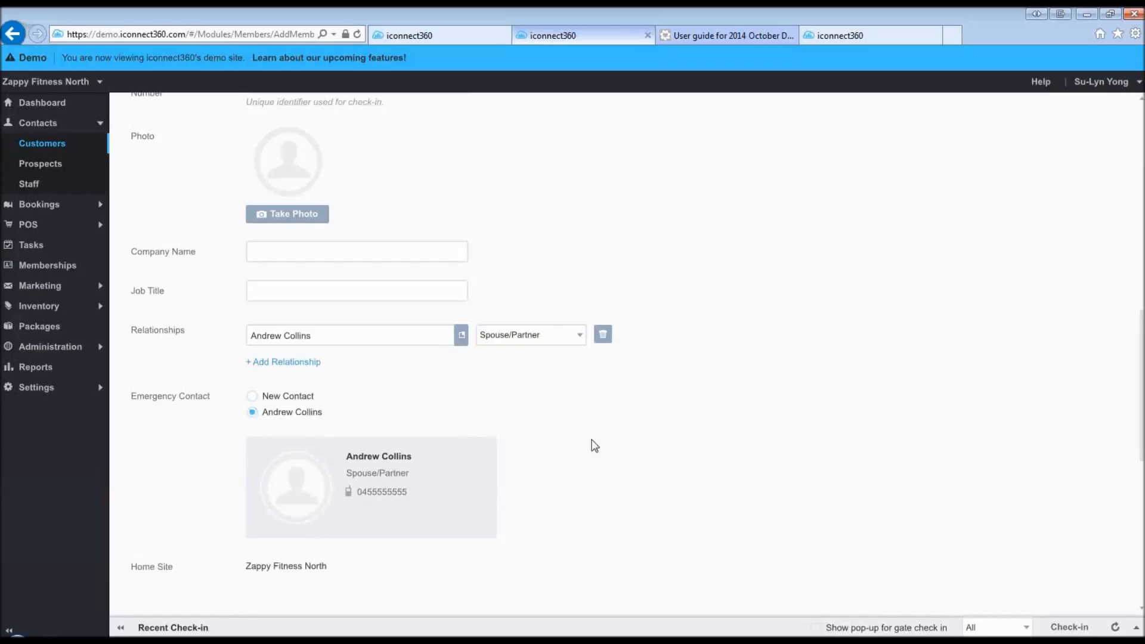
scroll(593, 441, down, 5)
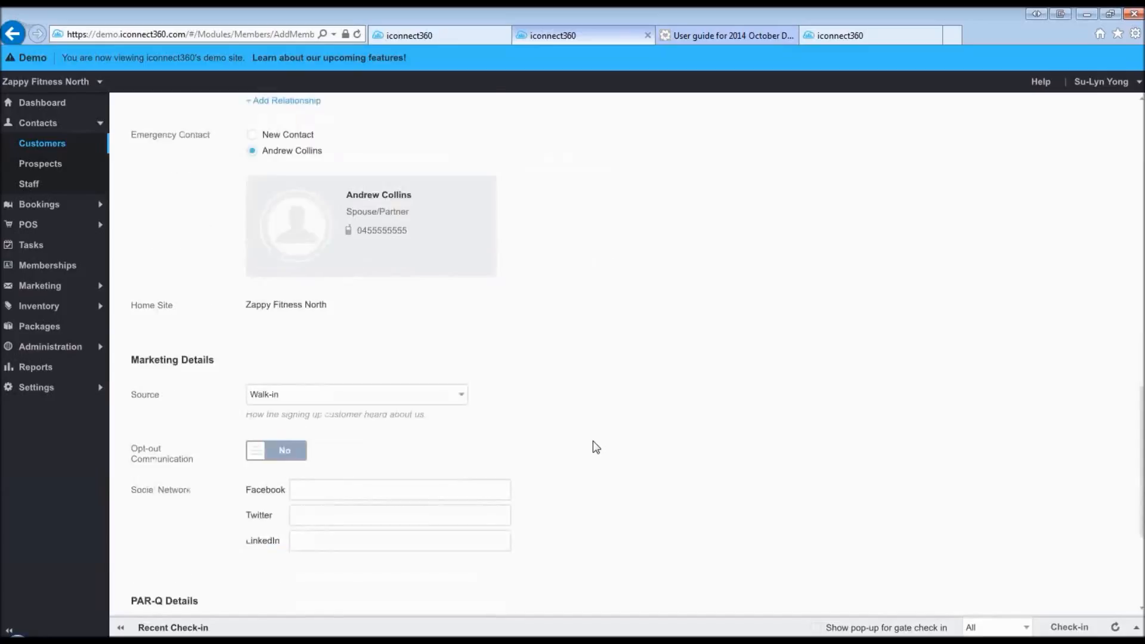
scroll(593, 441, down, 2)
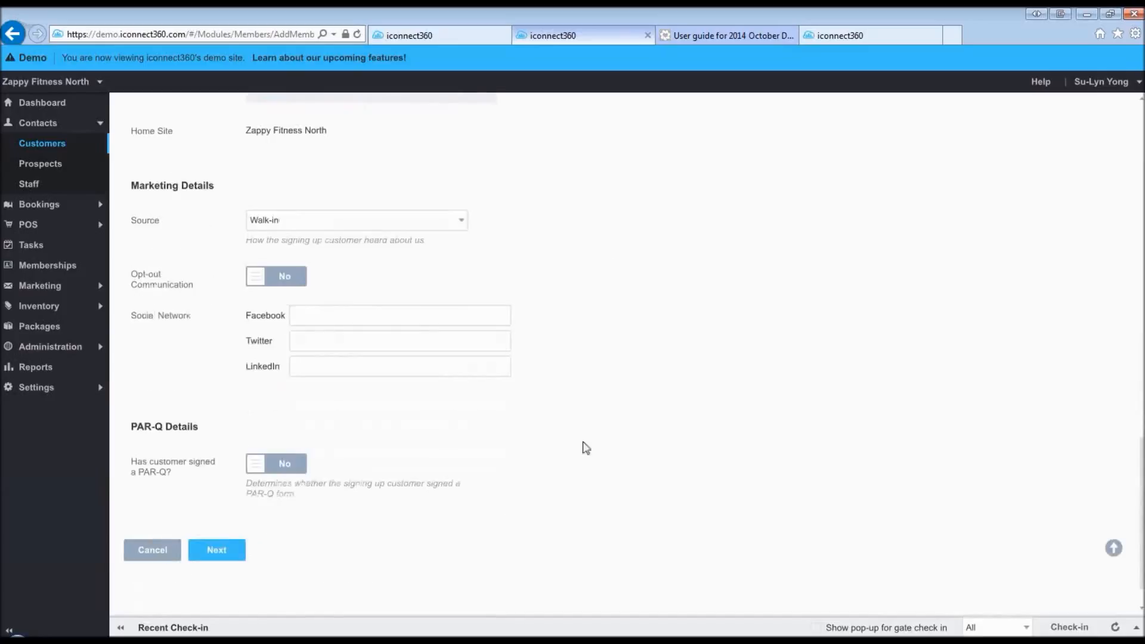
- On the Booking step, pick the free 1:00 PM Belly Dance for Beginner class on 8 October 2014
click(211, 553)
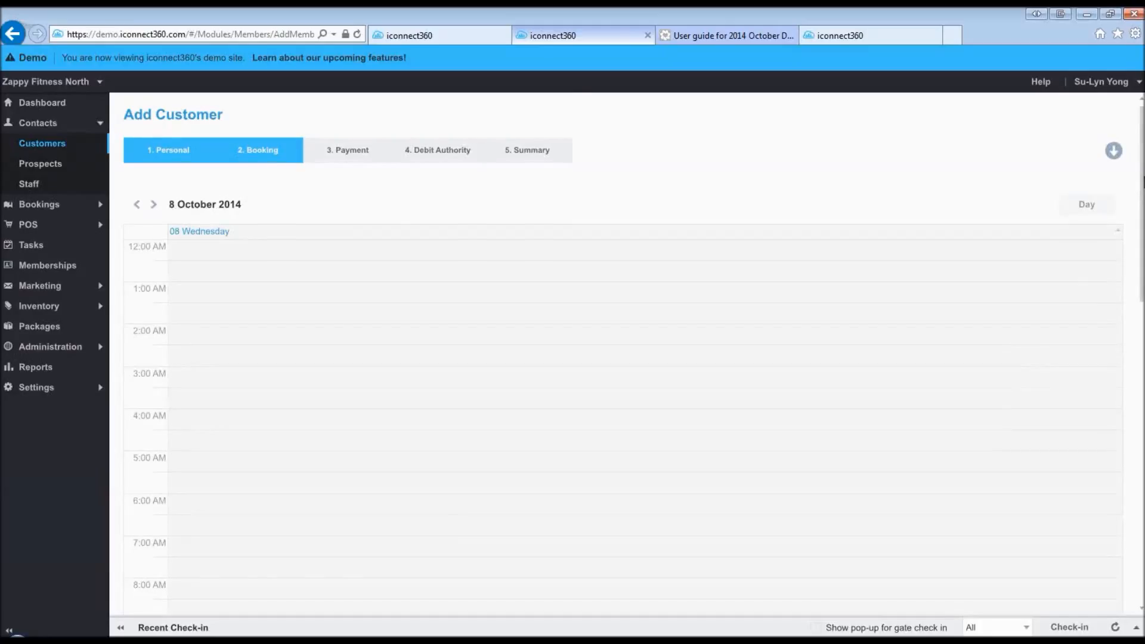
scroll(1141, 247, down, 3)
drag(1141, 246, 1143, 363)
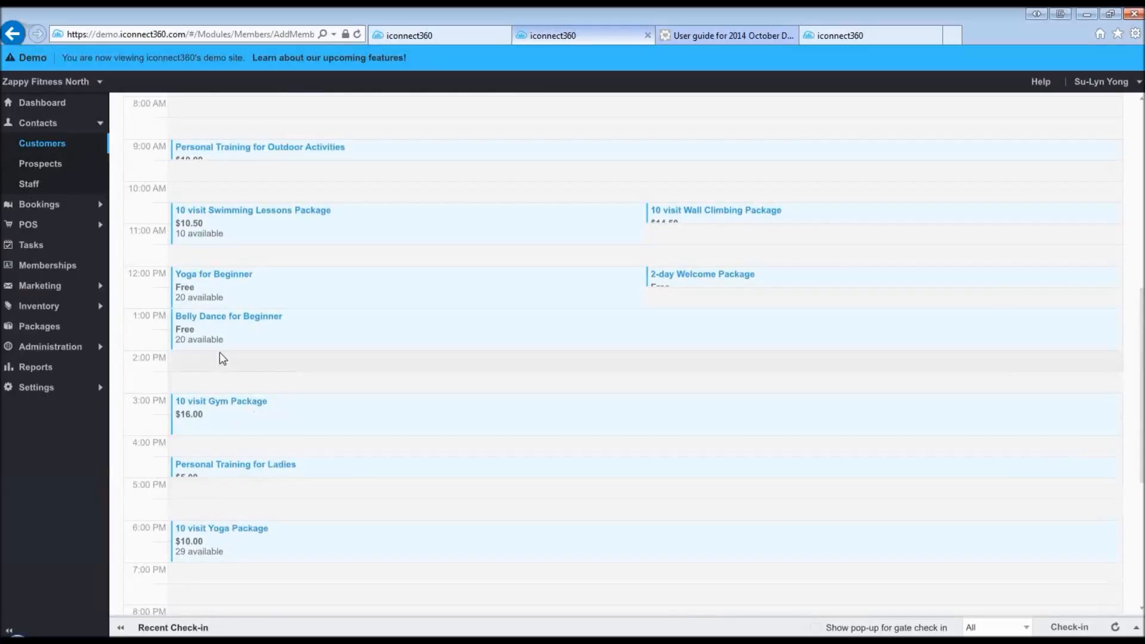
mouse_move(271, 315)
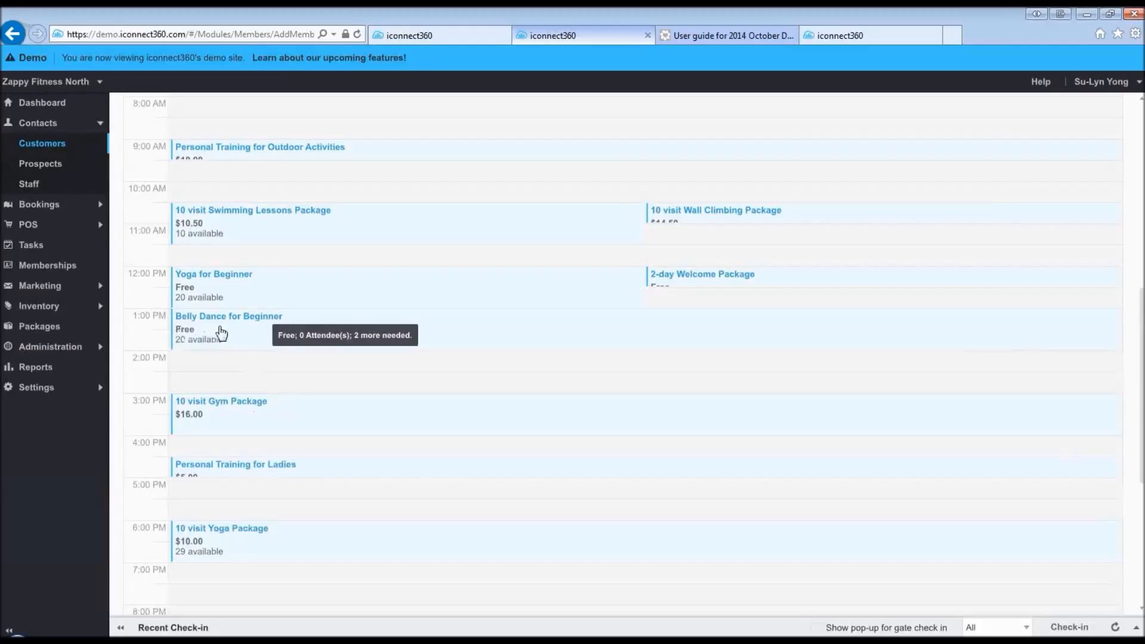
click(254, 335)
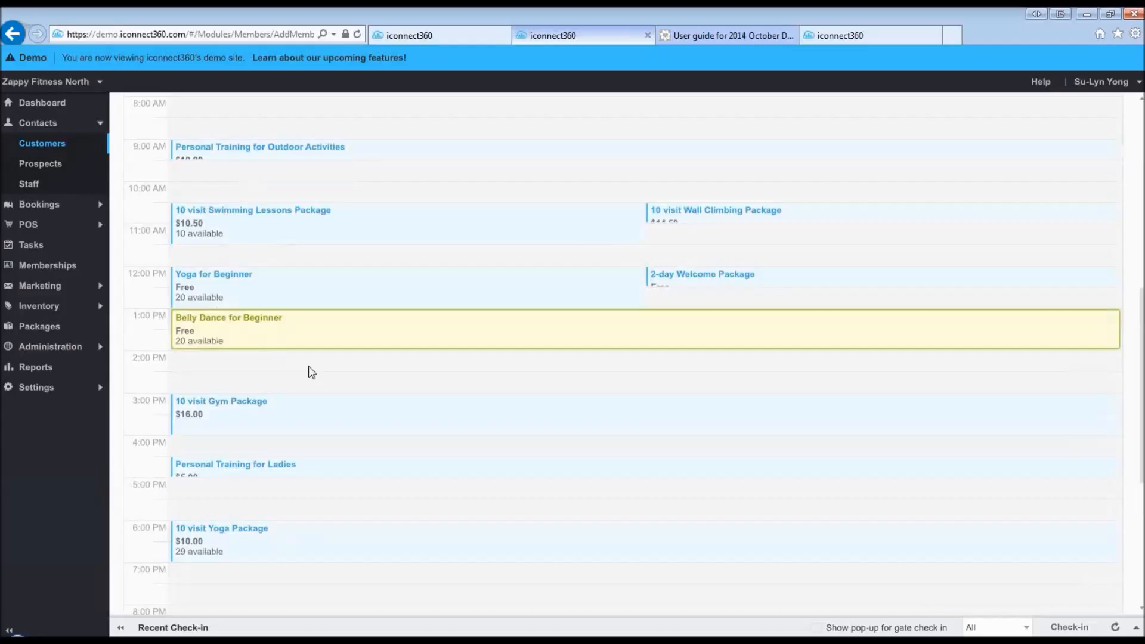
scroll(309, 366, down, 5)
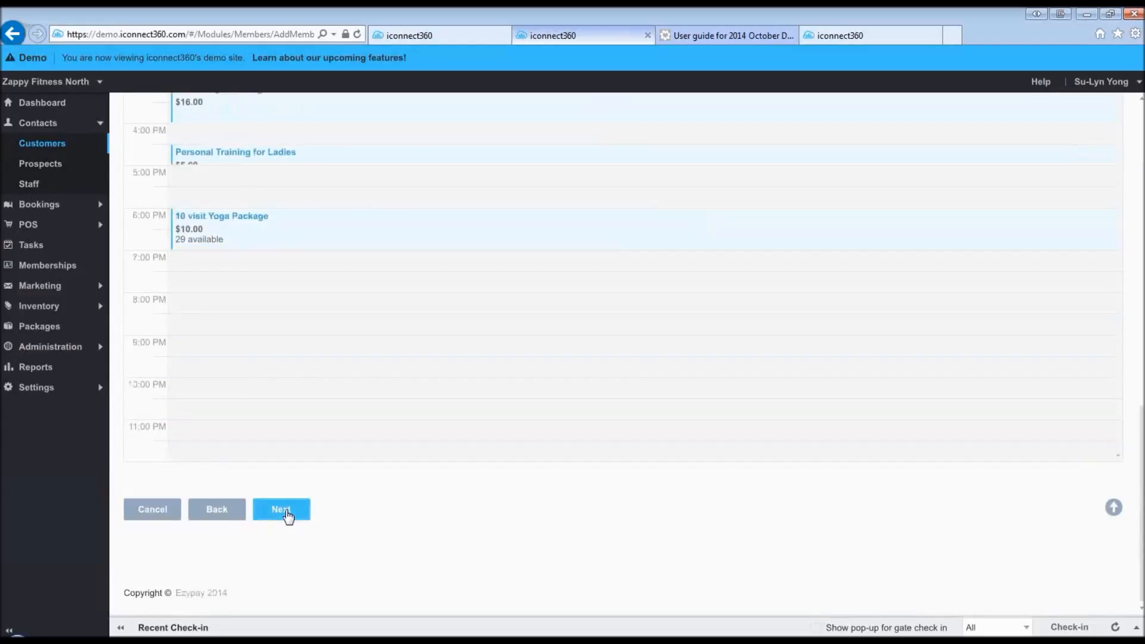
- Review the free Belly Dance booking on the Payment step, then return to the booking calendar
click(285, 511)
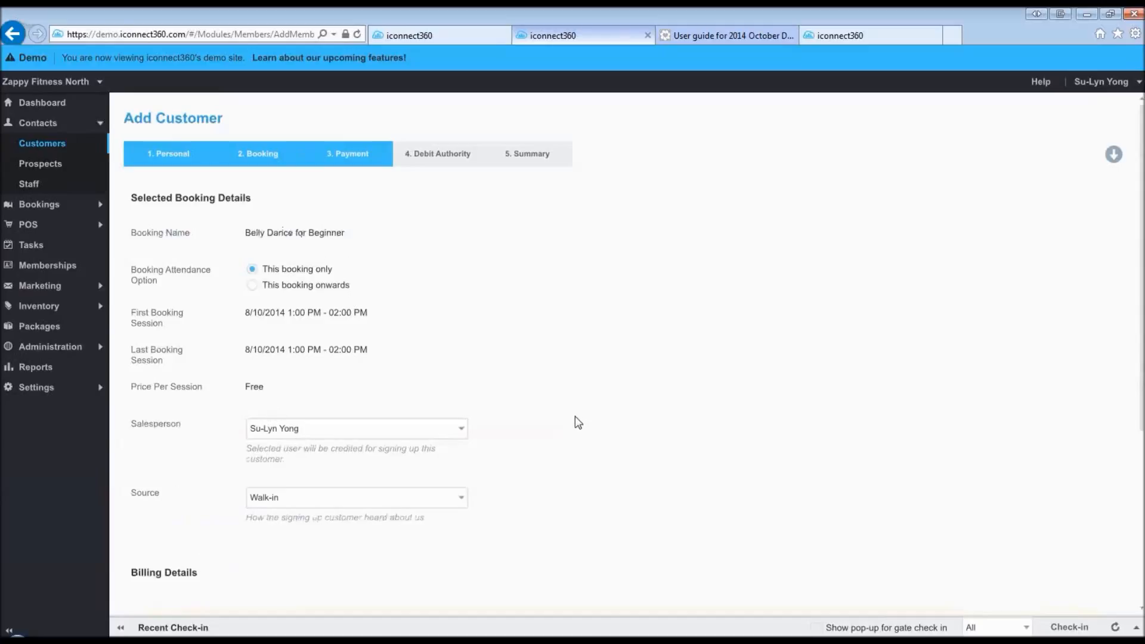
scroll(564, 415, down, 1)
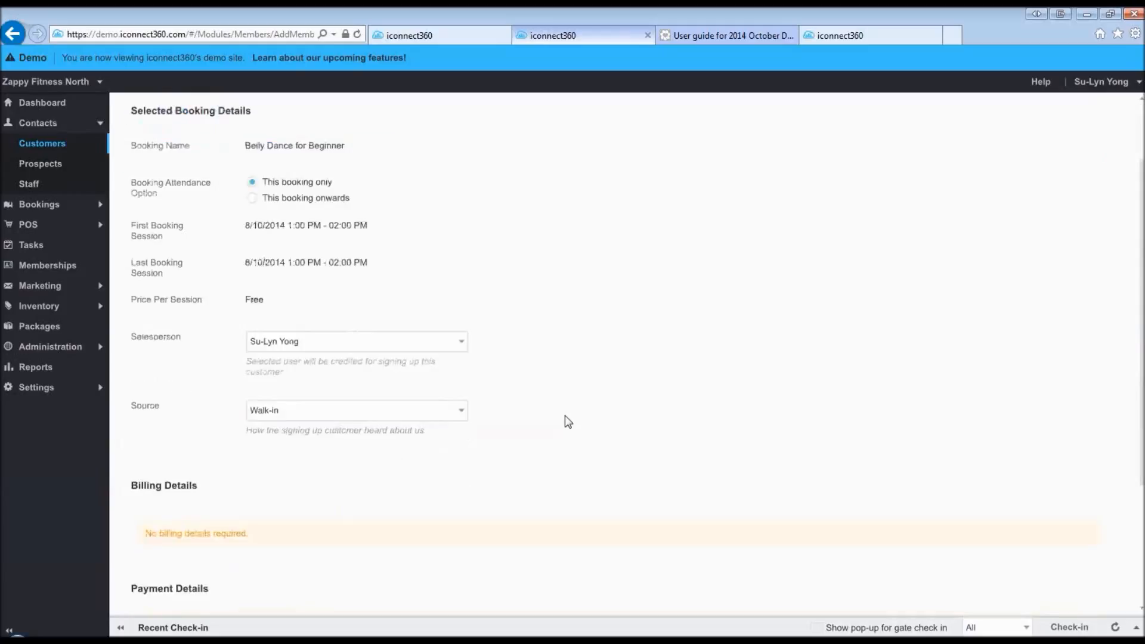
scroll(564, 416, down, 1)
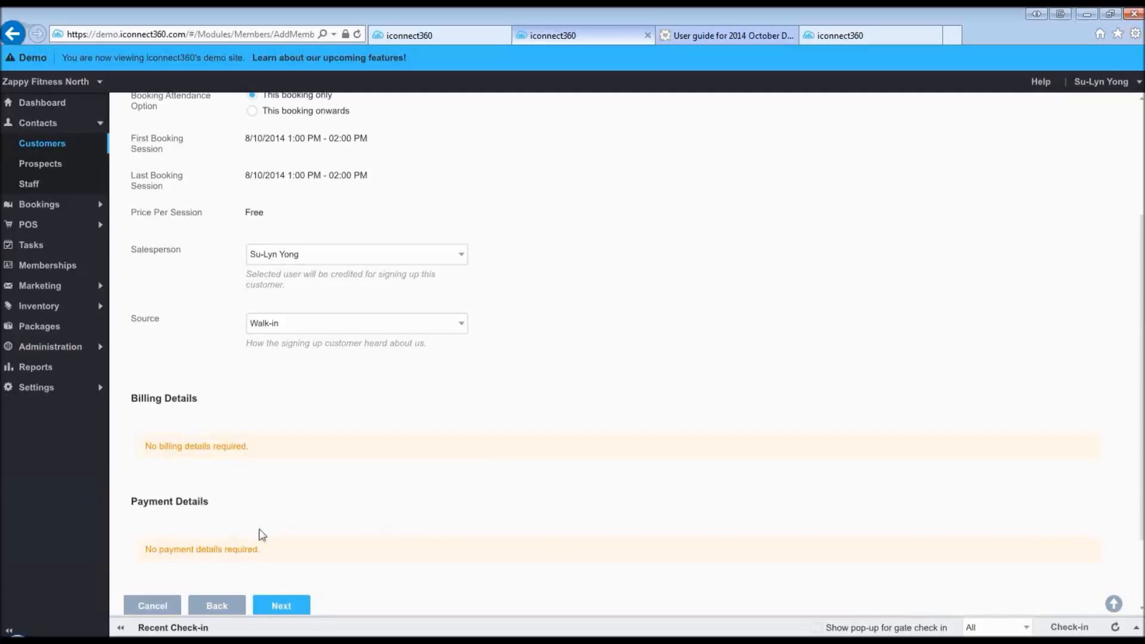
click(217, 606)
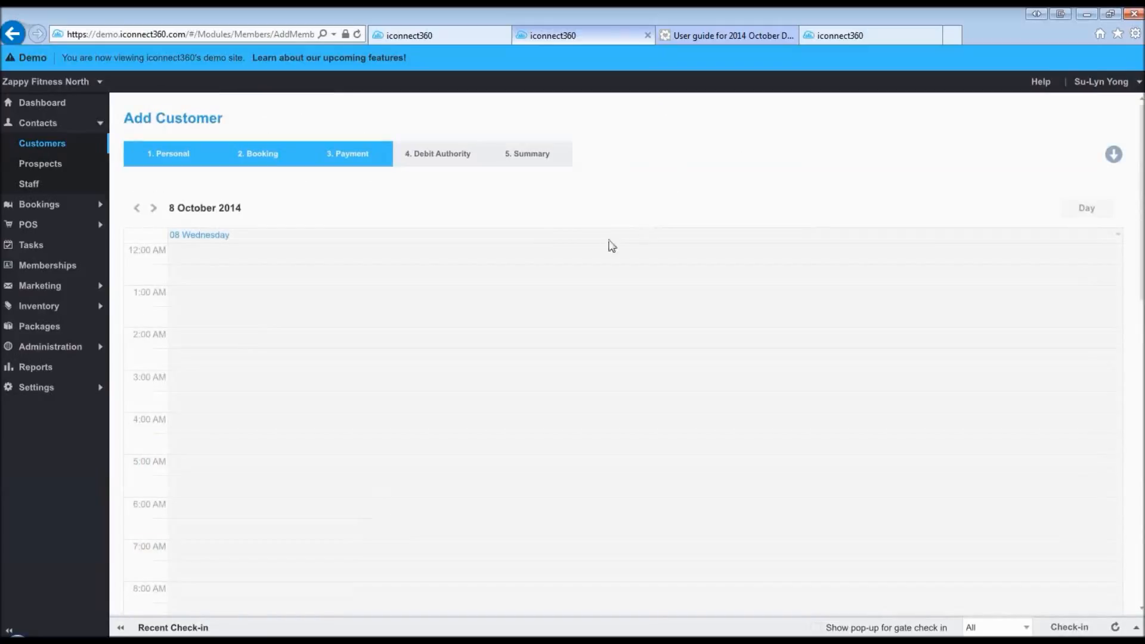
- Choose the 6:00 PM 10 visit Yoga Package on 8/10/2014 instead of Belly Dance
scroll(520, 273, down, 3)
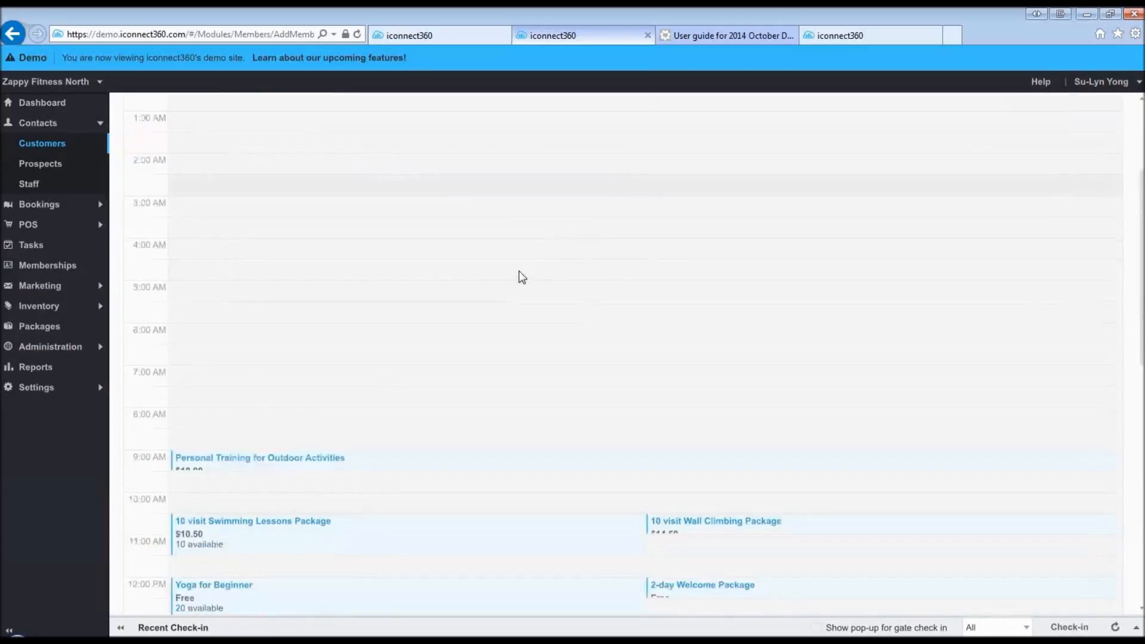
scroll(519, 273, down, 4)
scroll(519, 274, down, 2)
scroll(519, 275, up, 1)
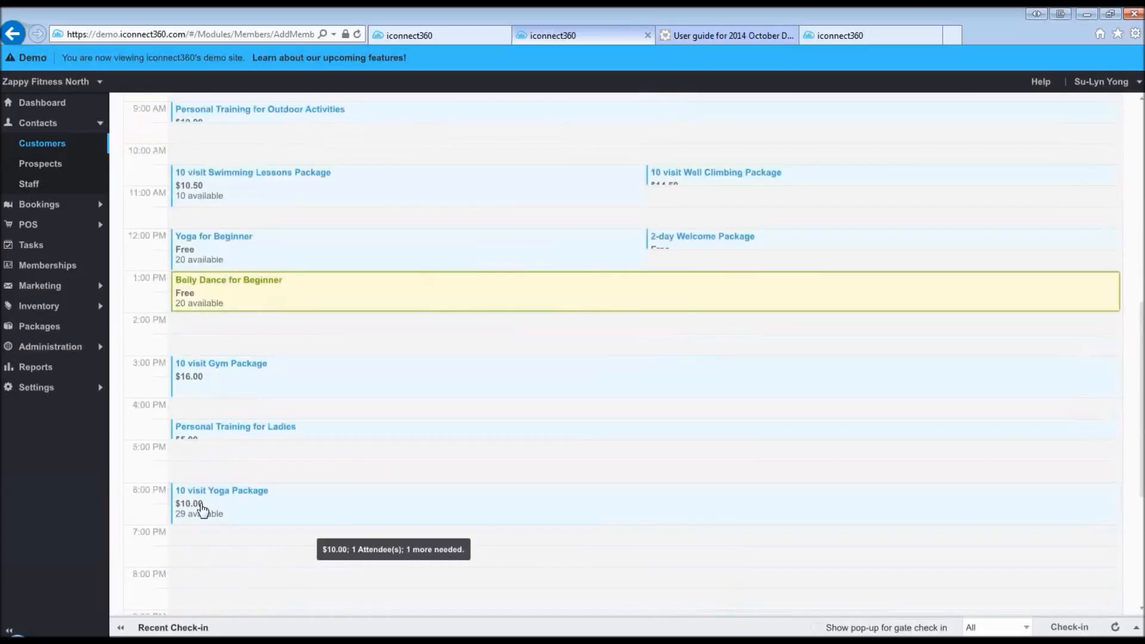
click(203, 510)
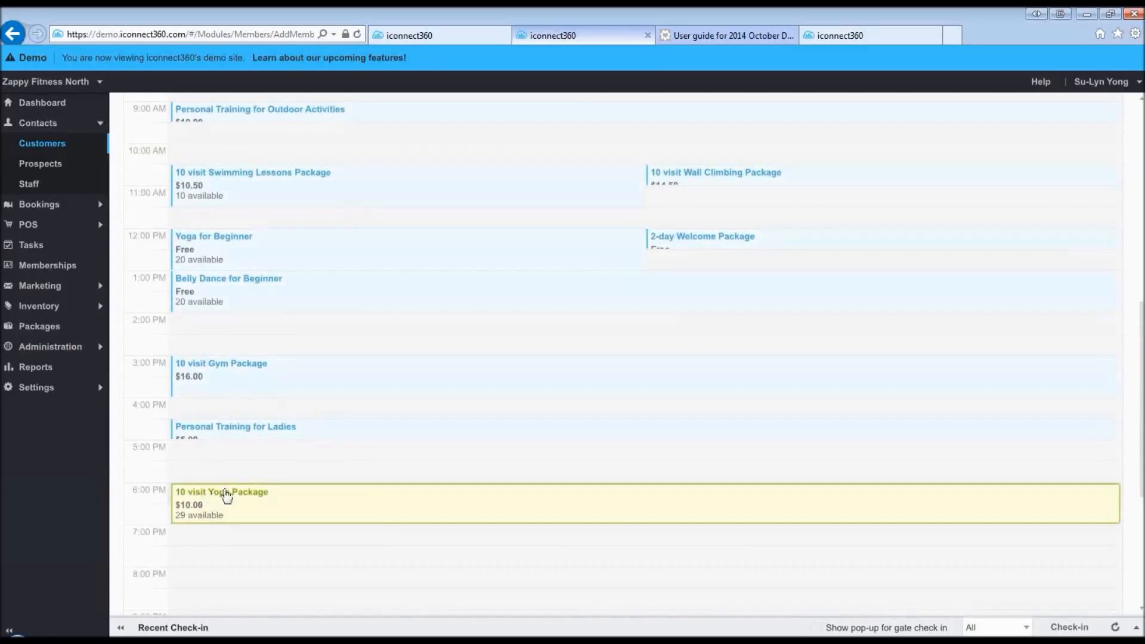
- Continue to Payment and review the $10.00 booking billed by direct debit, Paid In Full
scroll(270, 501, down, 1)
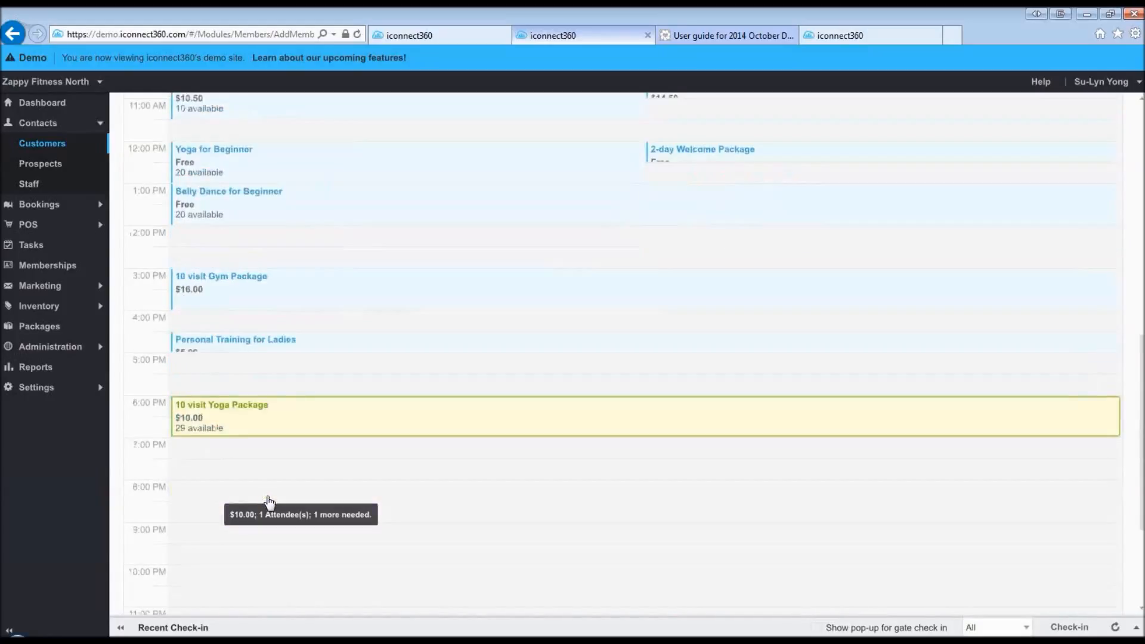
scroll(269, 501, down, 3)
click(292, 528)
scroll(558, 387, down, 2)
scroll(557, 389, down, 3)
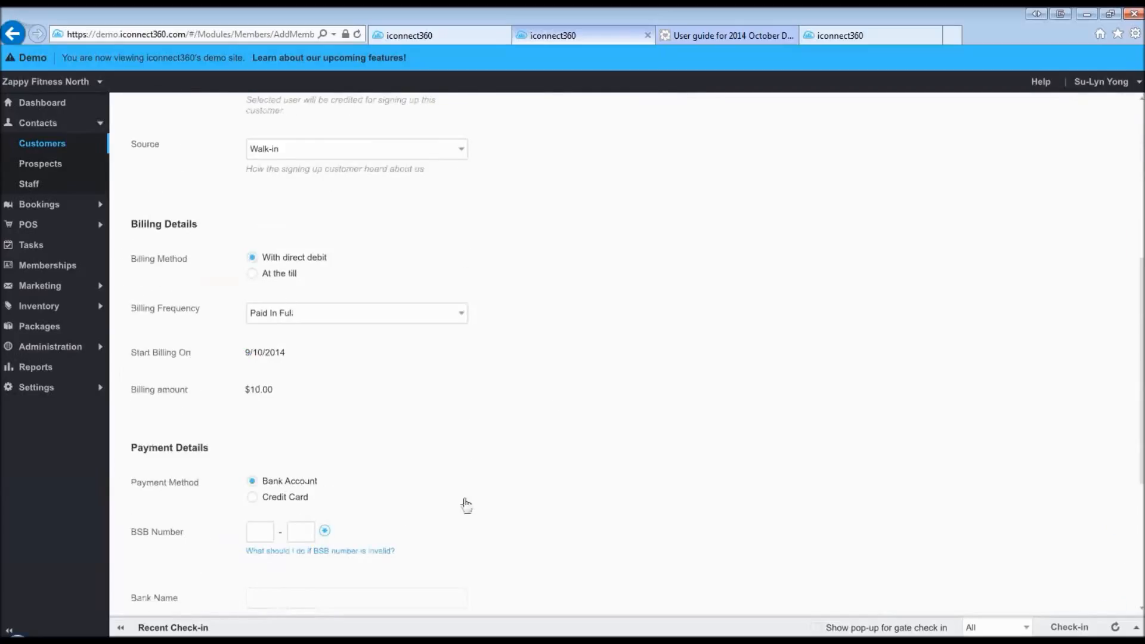
scroll(547, 507, up, 3)
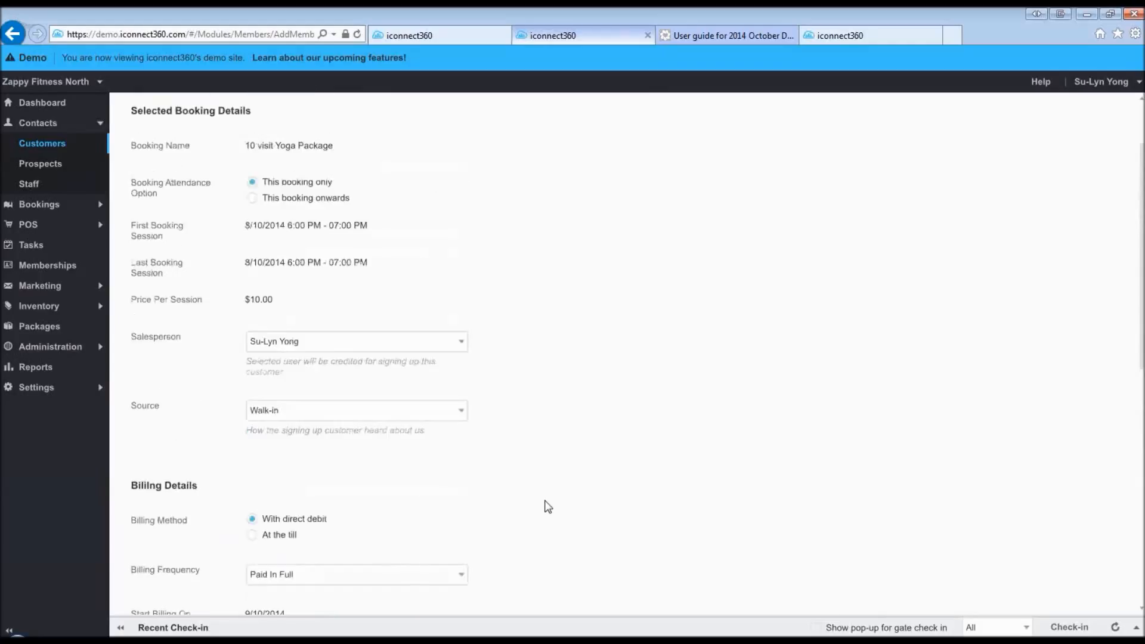
scroll(548, 507, up, 1)
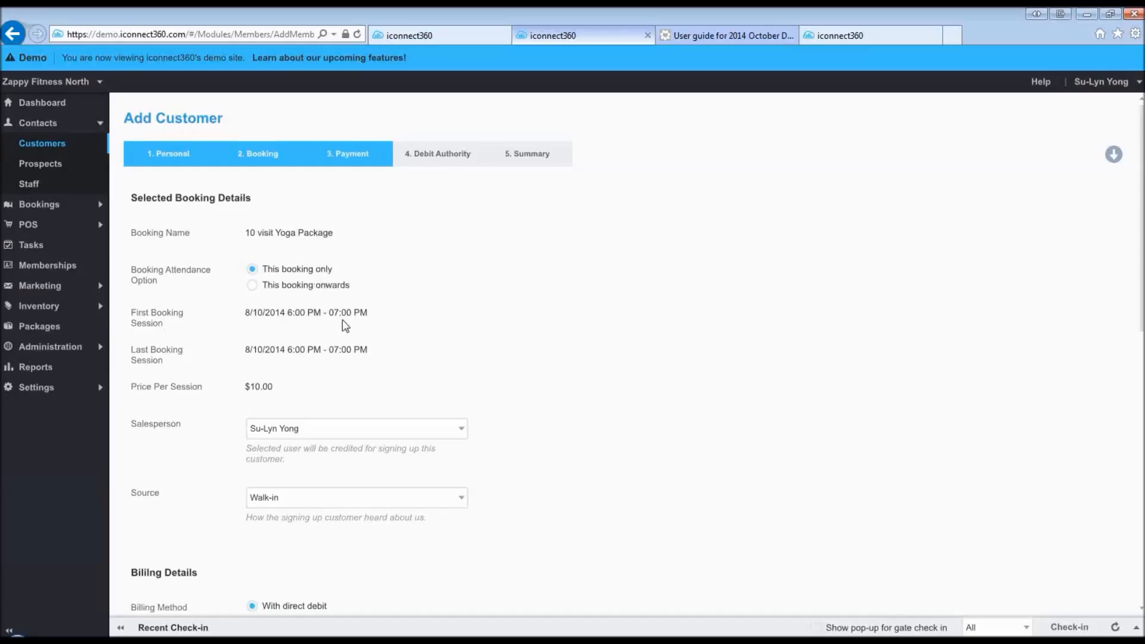
click(252, 285)
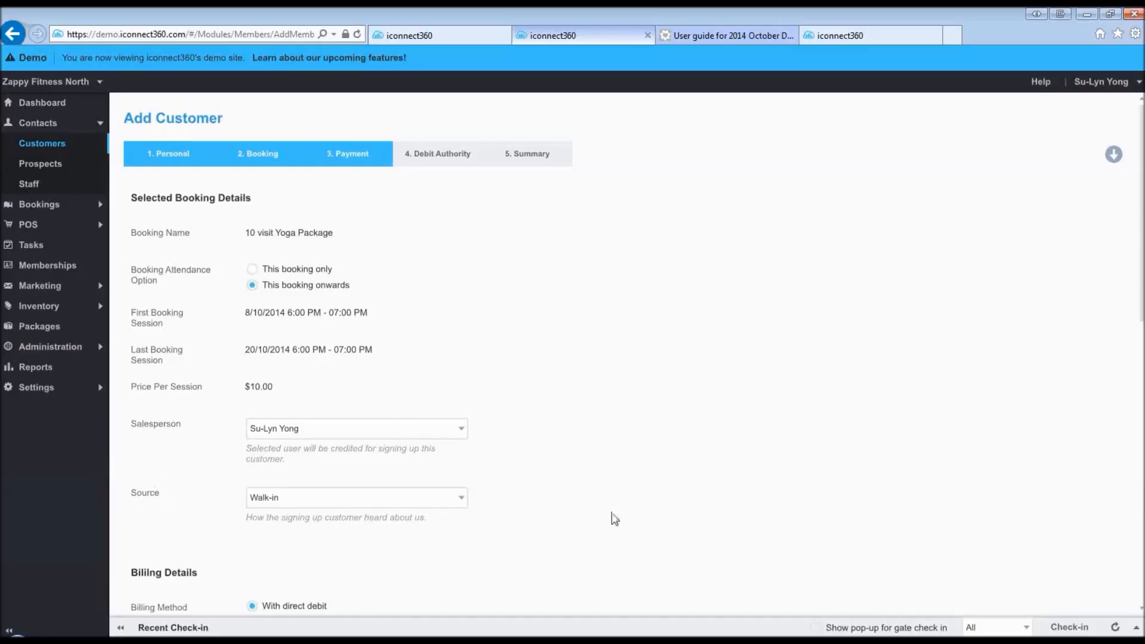
scroll(149, 431, down, 2)
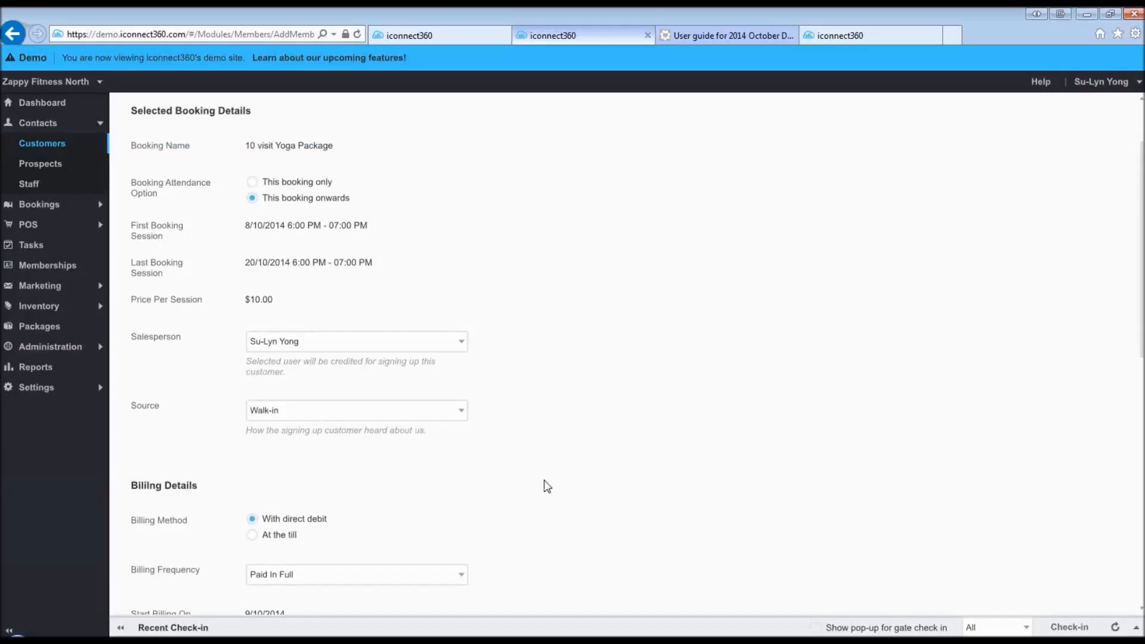
scroll(545, 476, down, 4)
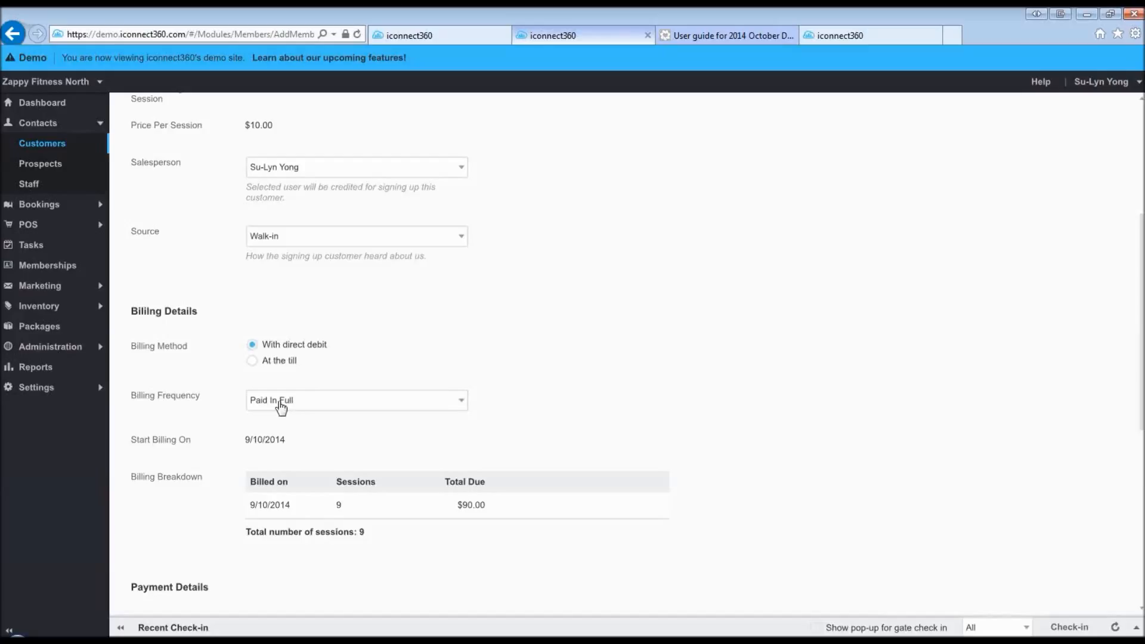
scroll(294, 396, up, 3)
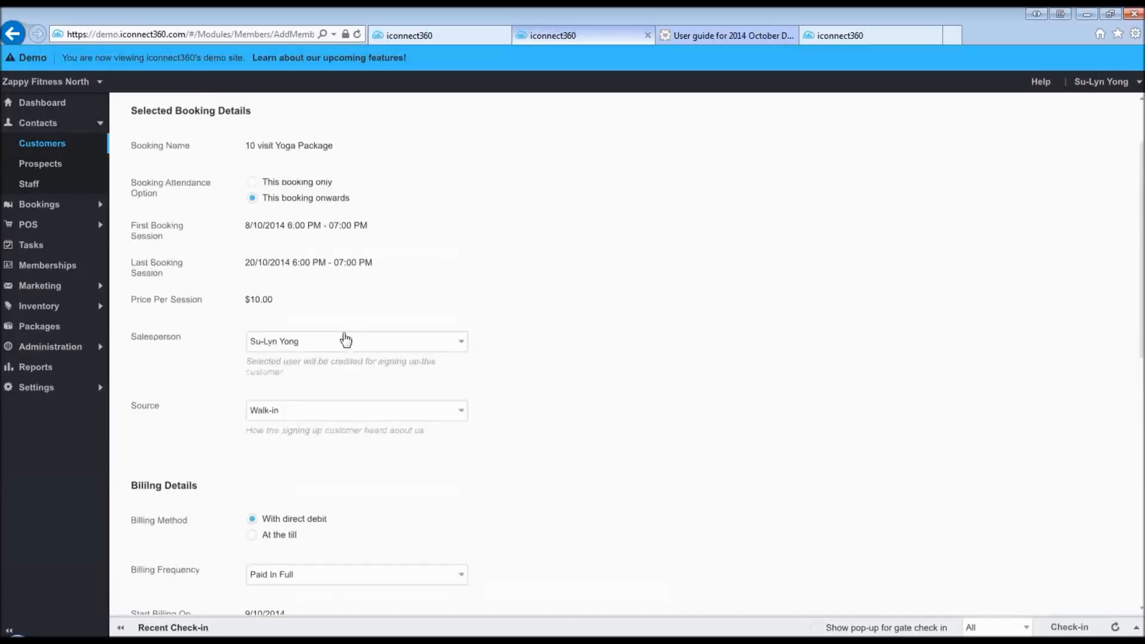
click(254, 184)
click(304, 578)
click(304, 598)
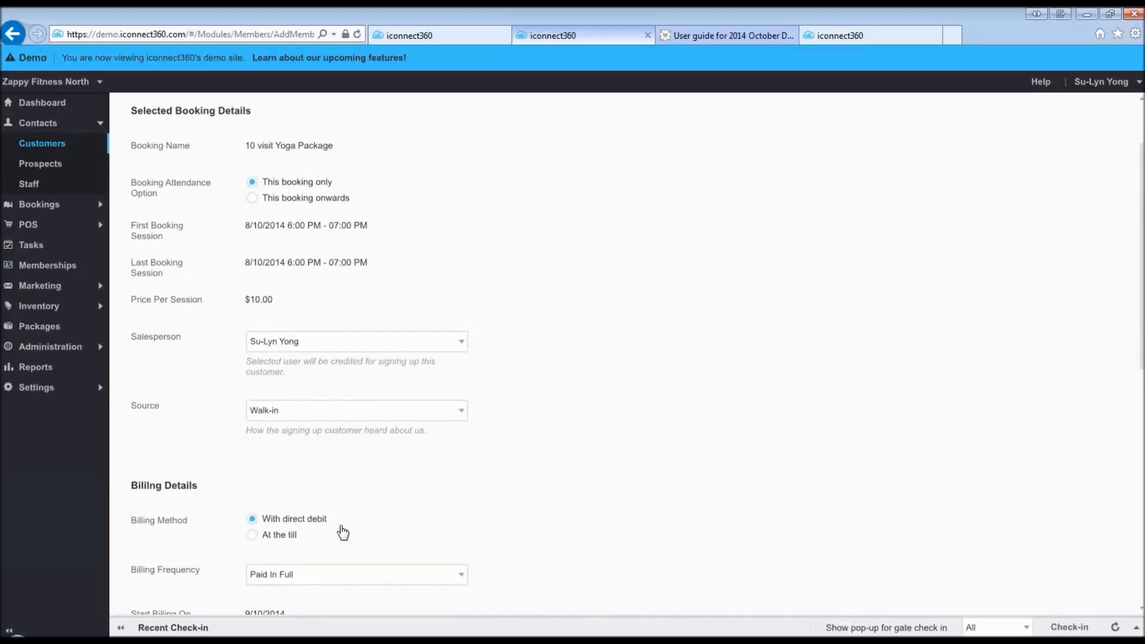
click(252, 198)
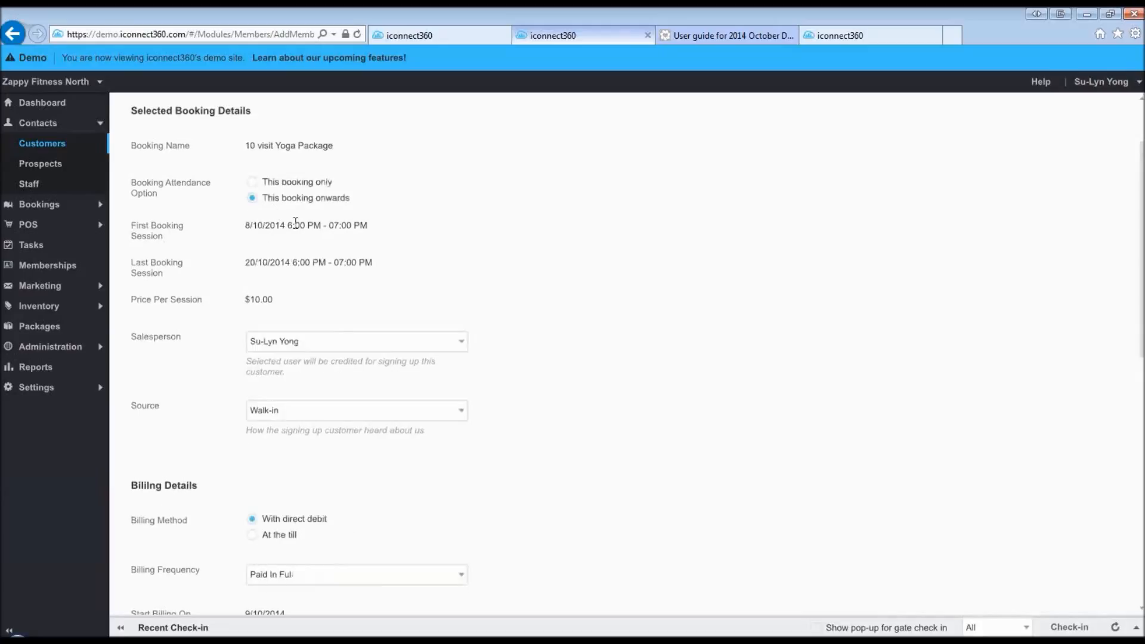
scroll(537, 457, down, 3)
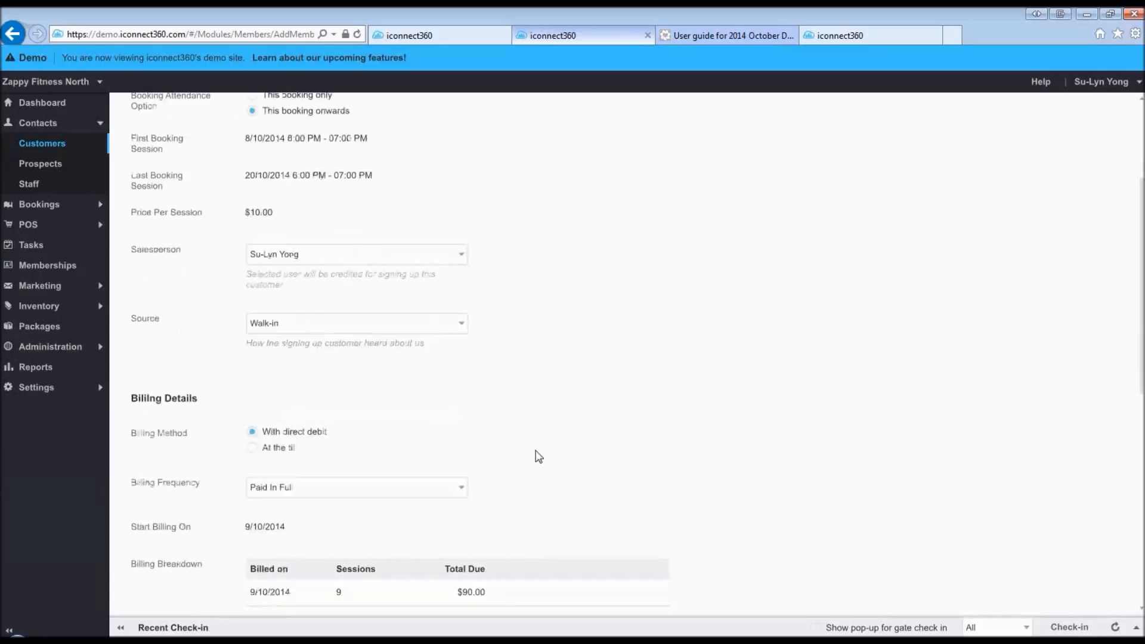
- Set the billing frequency to Every 2 Week(s)
click(450, 402)
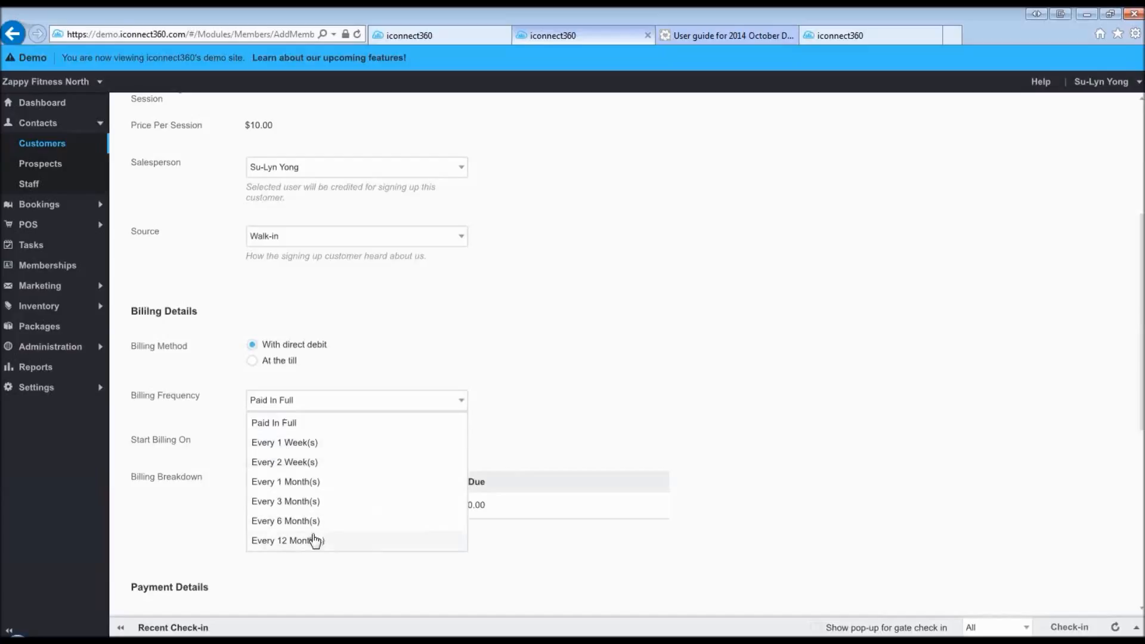
click(624, 372)
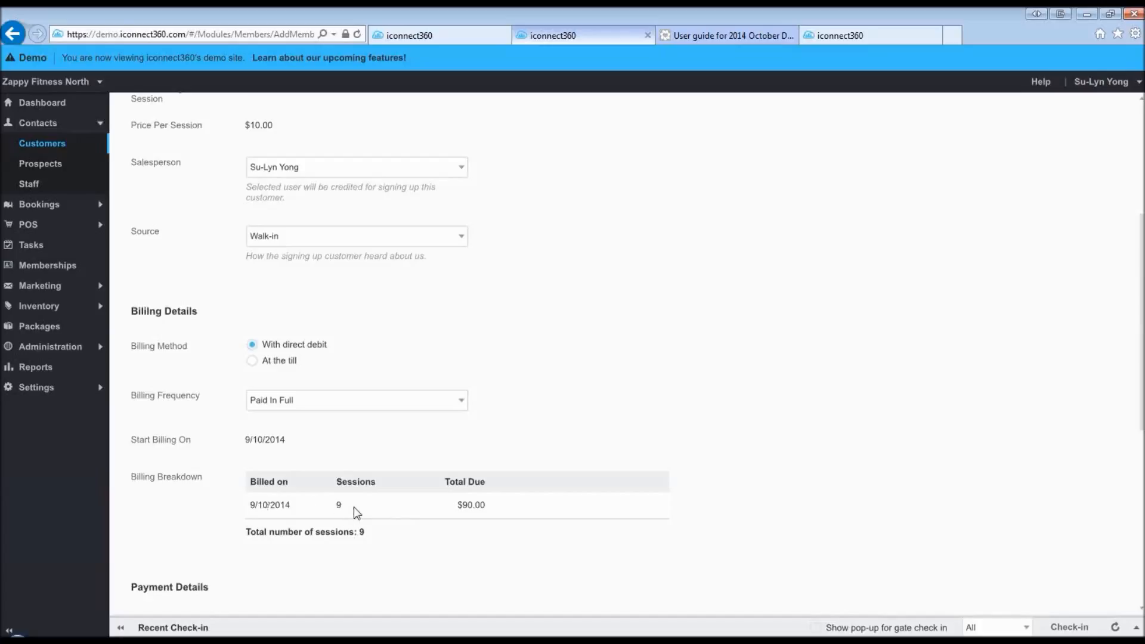
click(304, 406)
click(307, 464)
- Switch the payment method from bank account to Credit Card
scroll(305, 435, down, 2)
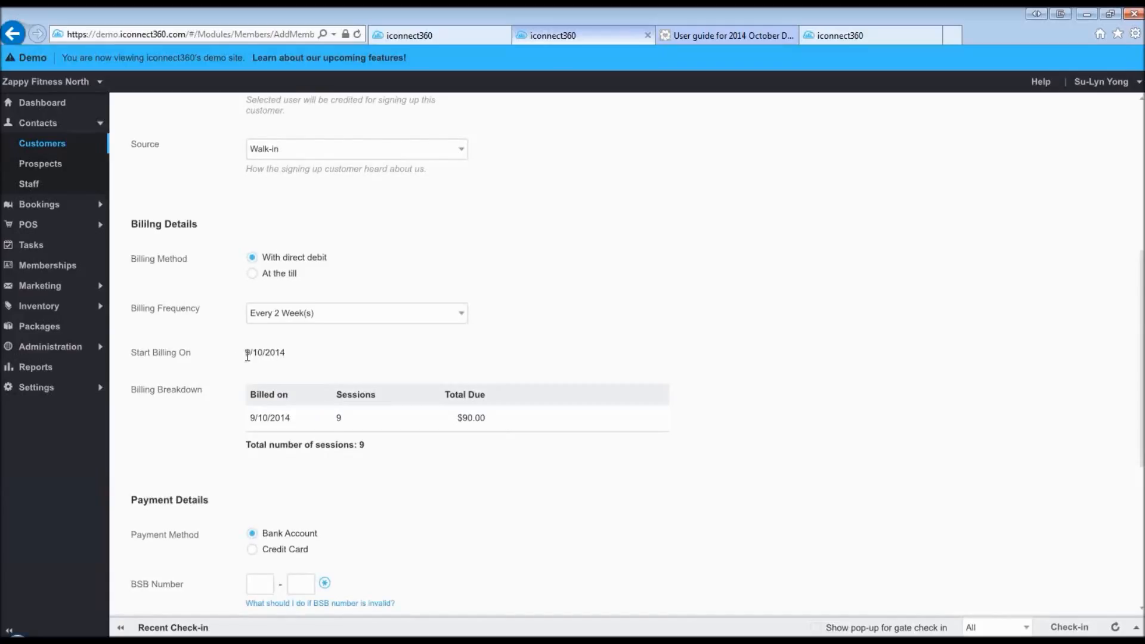
scroll(463, 517, down, 5)
click(259, 323)
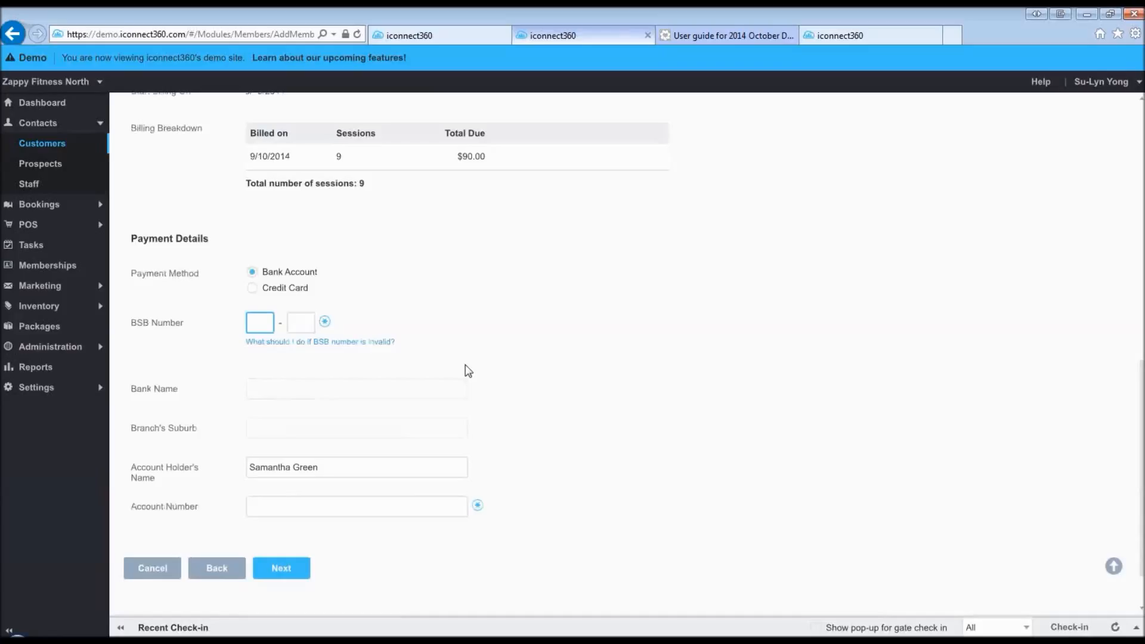
click(253, 290)
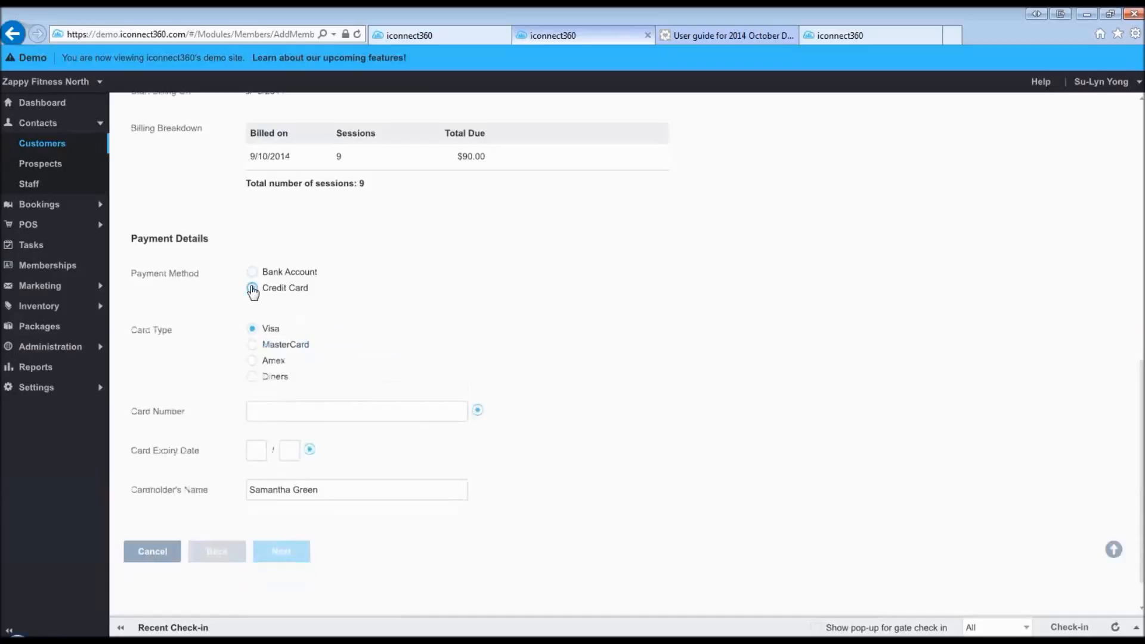
- Enter the Visa card number and expiry month and year, then continue to Debit Authority
click(280, 412)
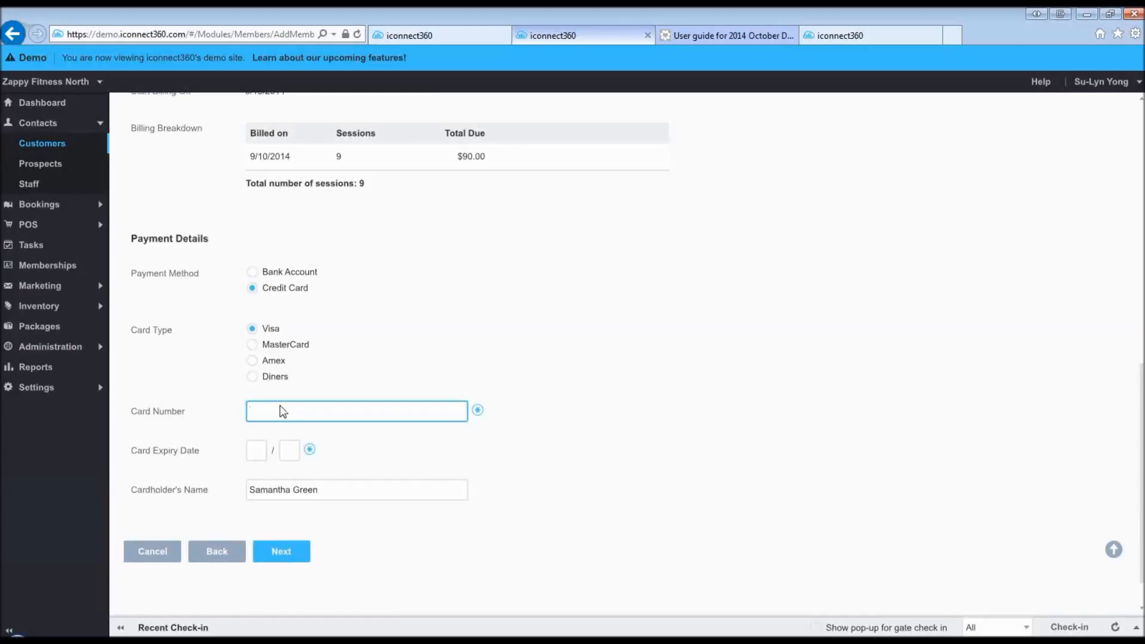
text(4111111111111111)
click(258, 450)
text(09)
click(287, 452)
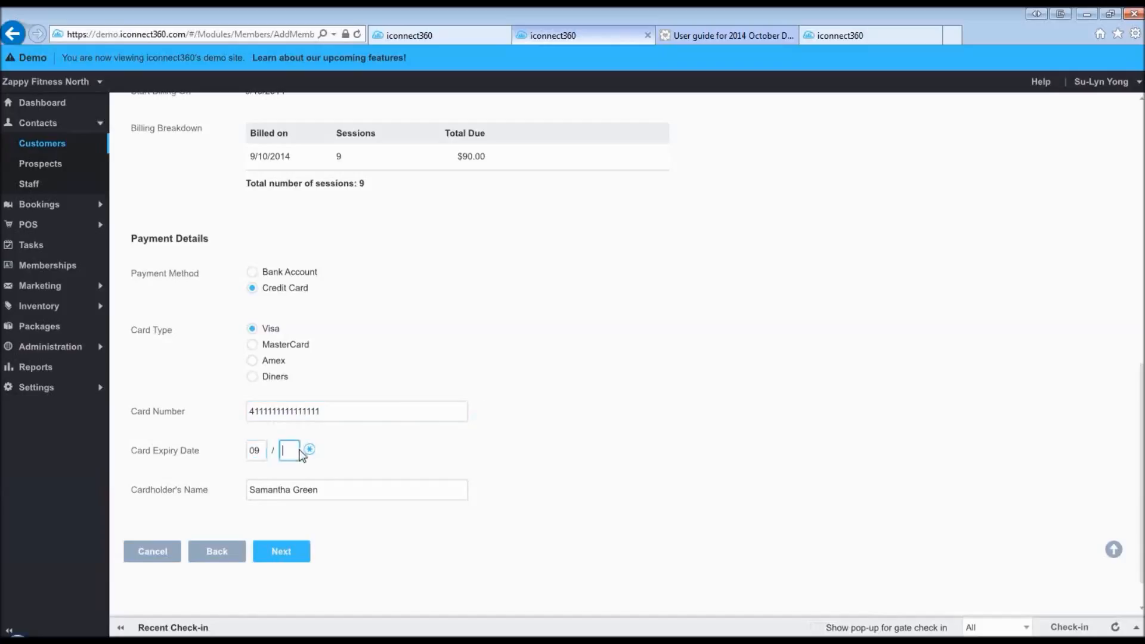
text(19)
click(391, 550)
click(286, 558)
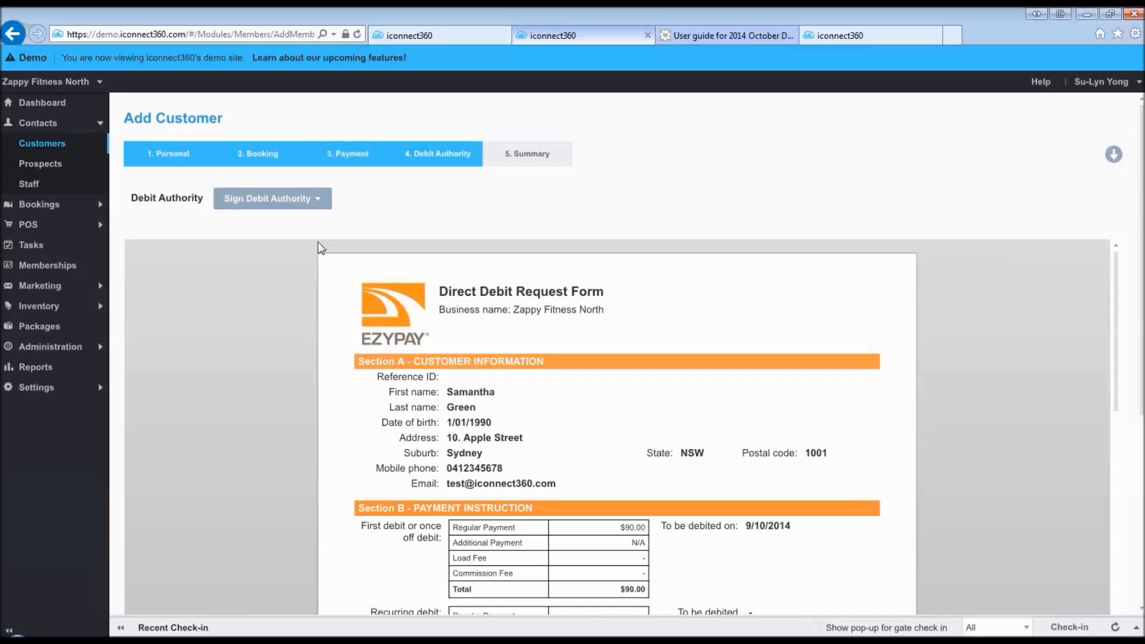
- Capture and save the customer's signature on the debit authority, then proceed to Summary
click(284, 201)
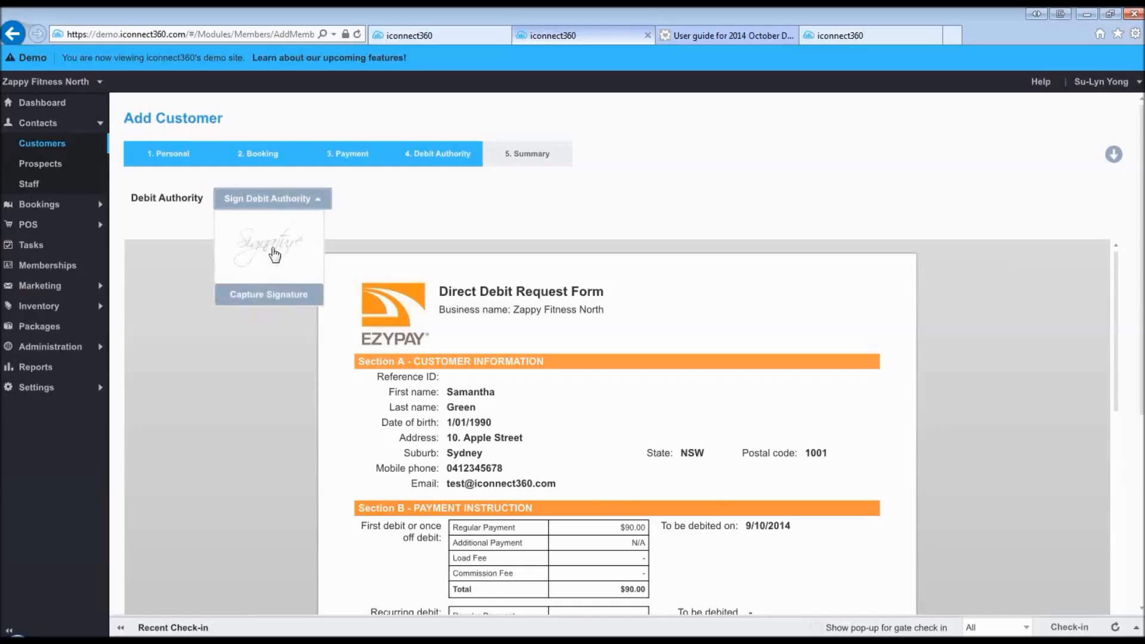
click(274, 255)
drag(466, 275, 438, 310)
drag(510, 269, 518, 327)
drag(504, 307, 554, 312)
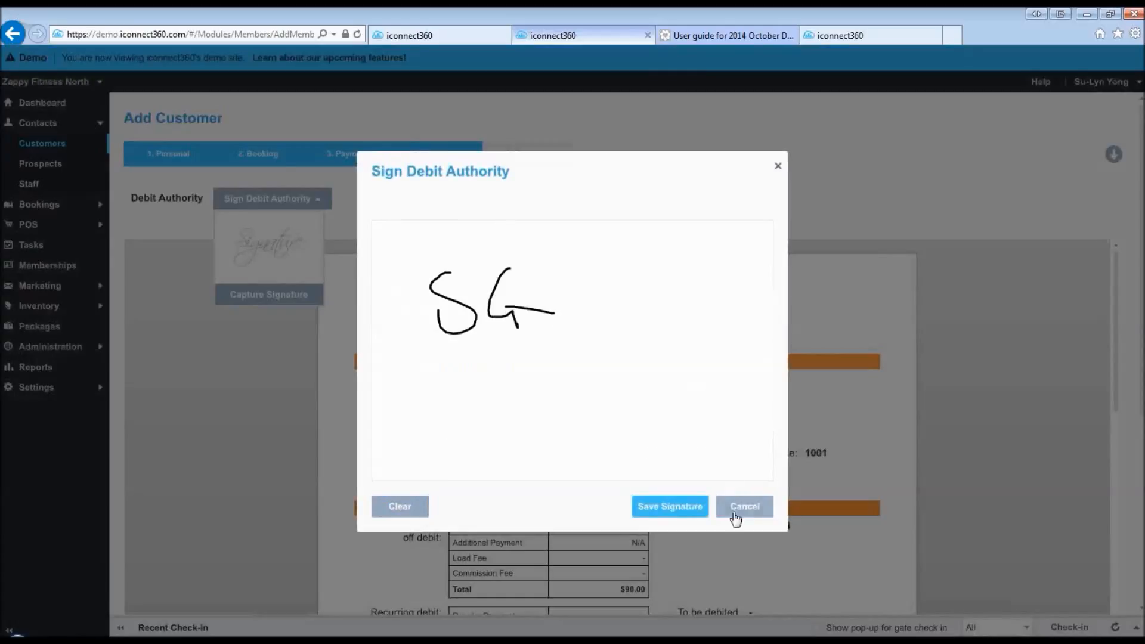
click(693, 511)
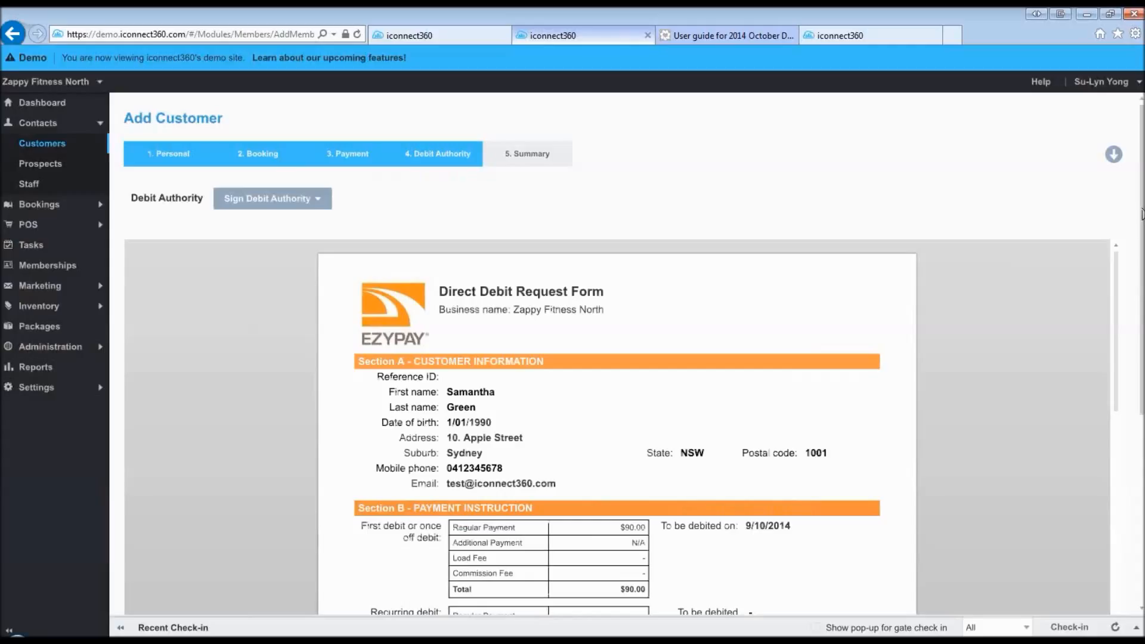
drag(1141, 214, 1139, 441)
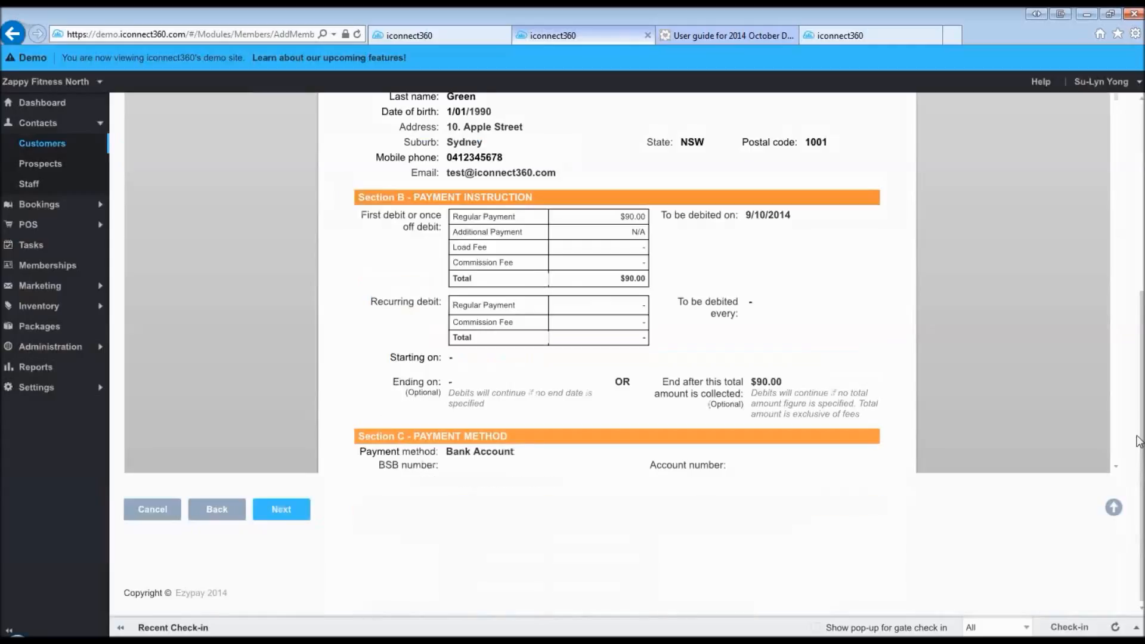
click(280, 509)
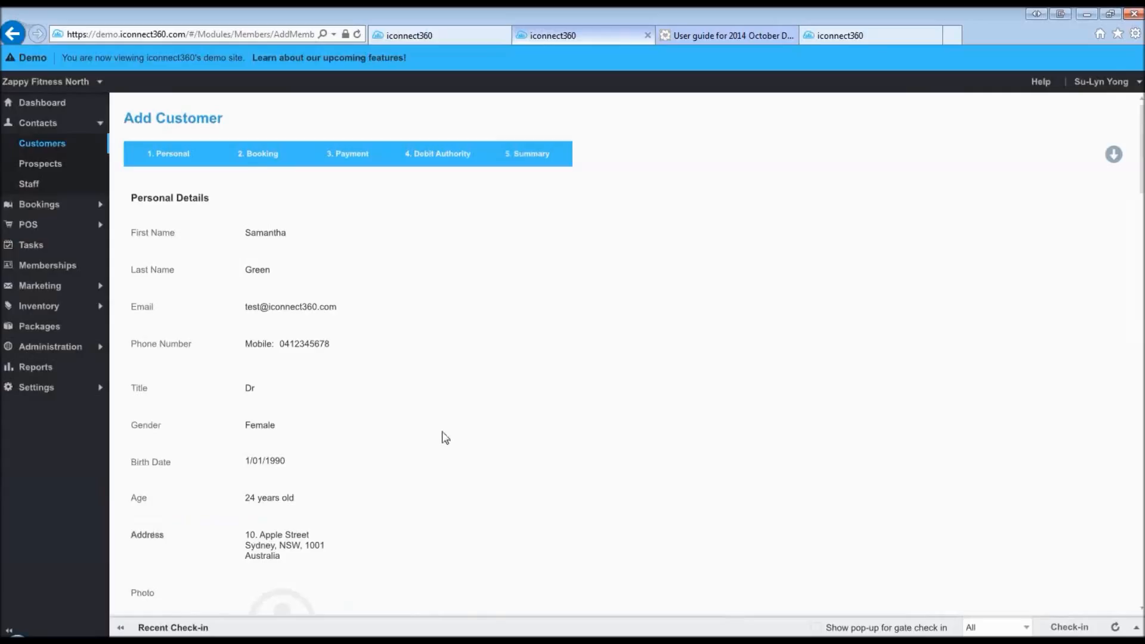
- Scroll through the customer summary and Finish, saving the customer (17 in total)
scroll(445, 437, down, 7)
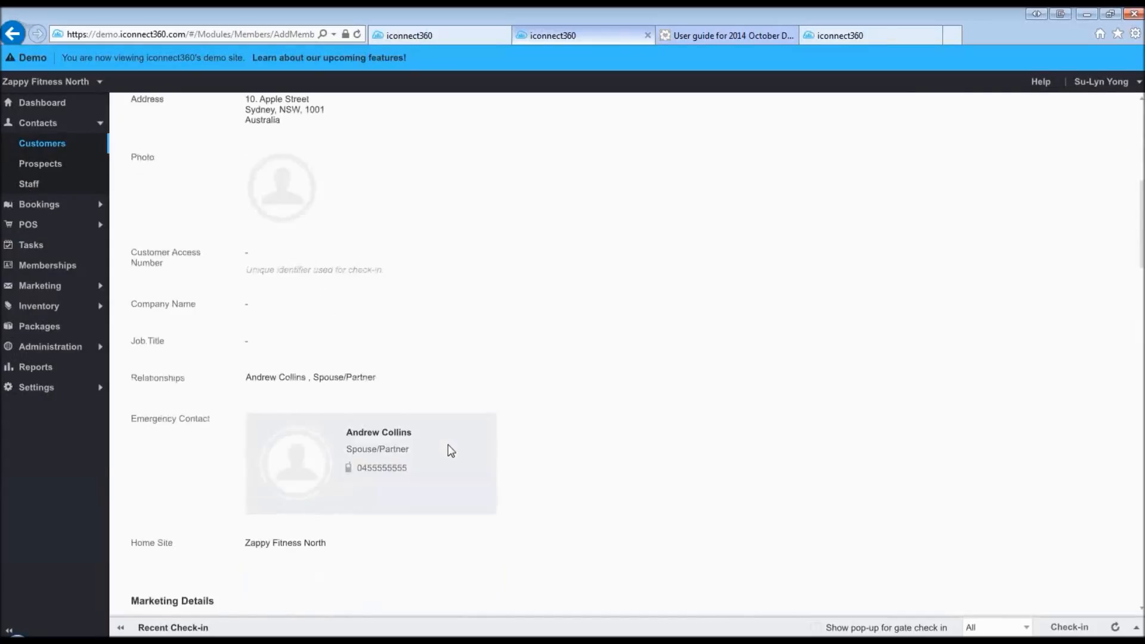
scroll(448, 444, down, 7)
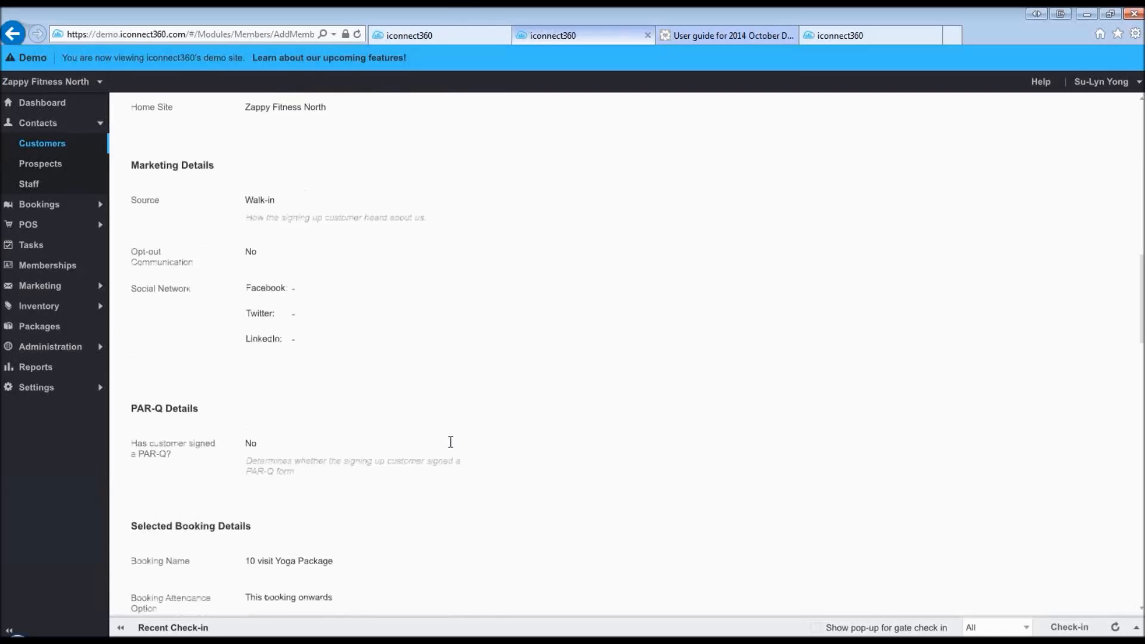
scroll(450, 442, down, 7)
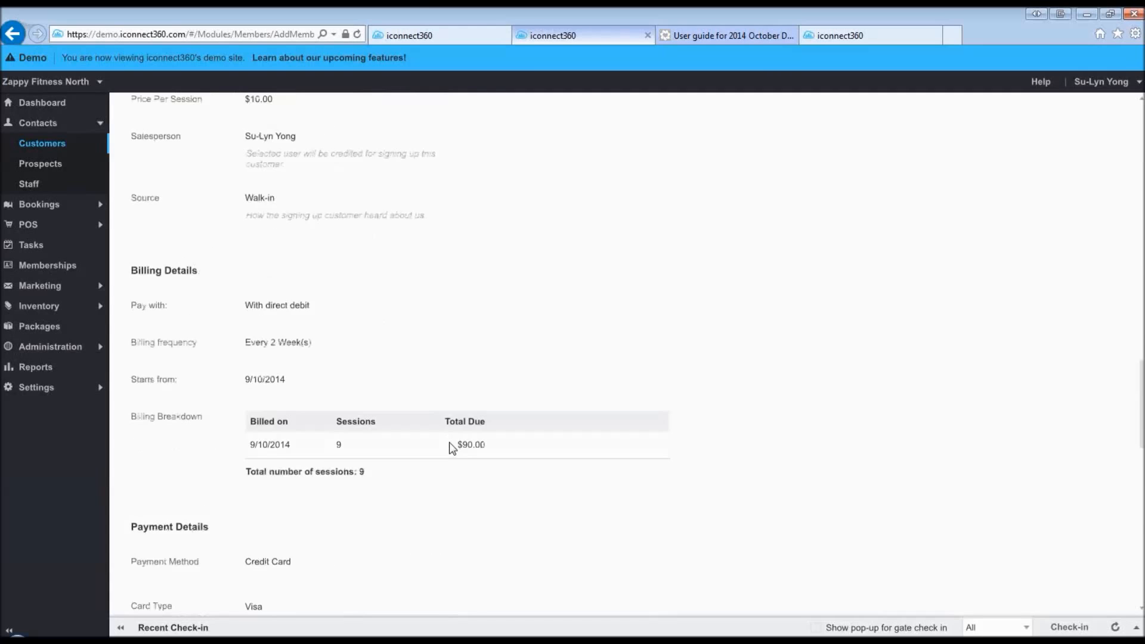
scroll(453, 449, down, 7)
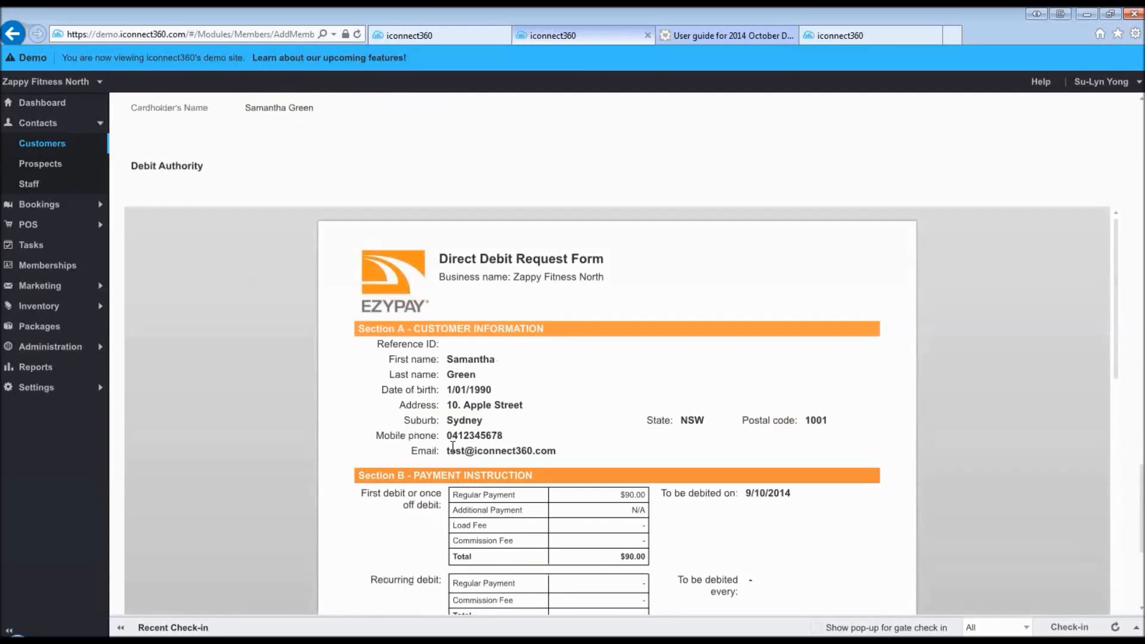
scroll(452, 446, down, 3)
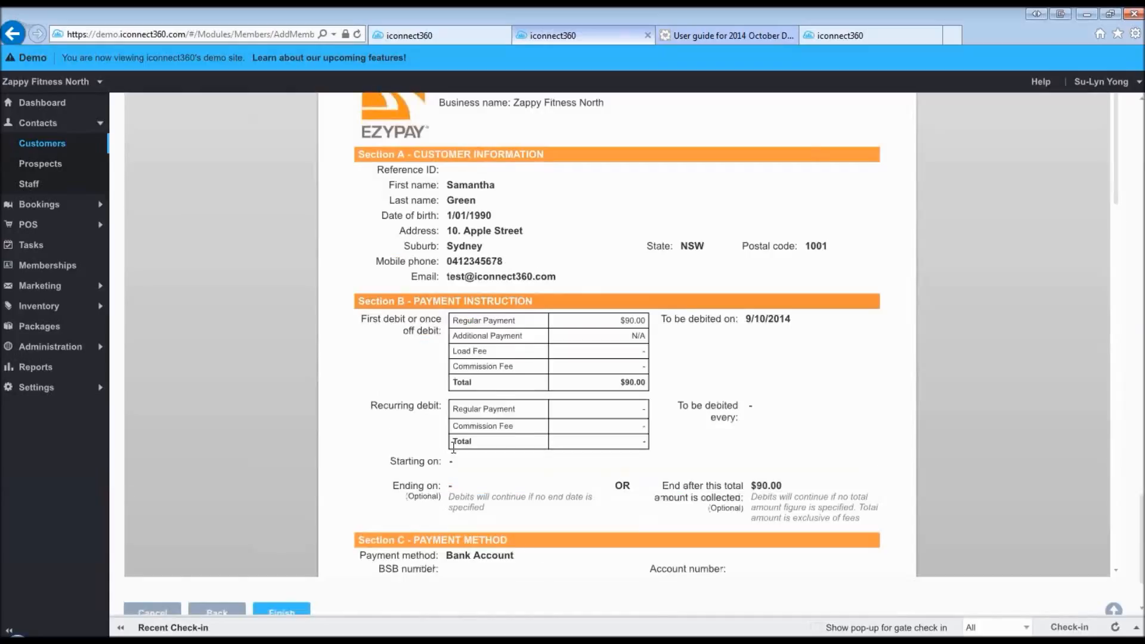
scroll(453, 446, down, 2)
click(282, 510)
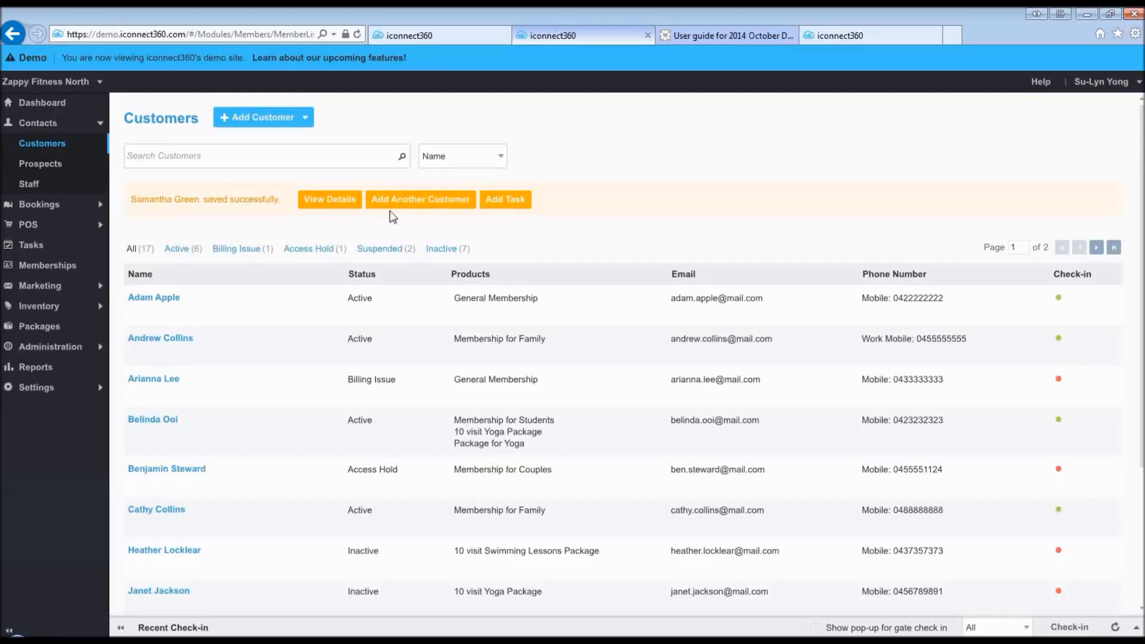
- View the new customer's profile with the 10 visit Yoga Package and $90.00 payment, then return to Customers
click(325, 202)
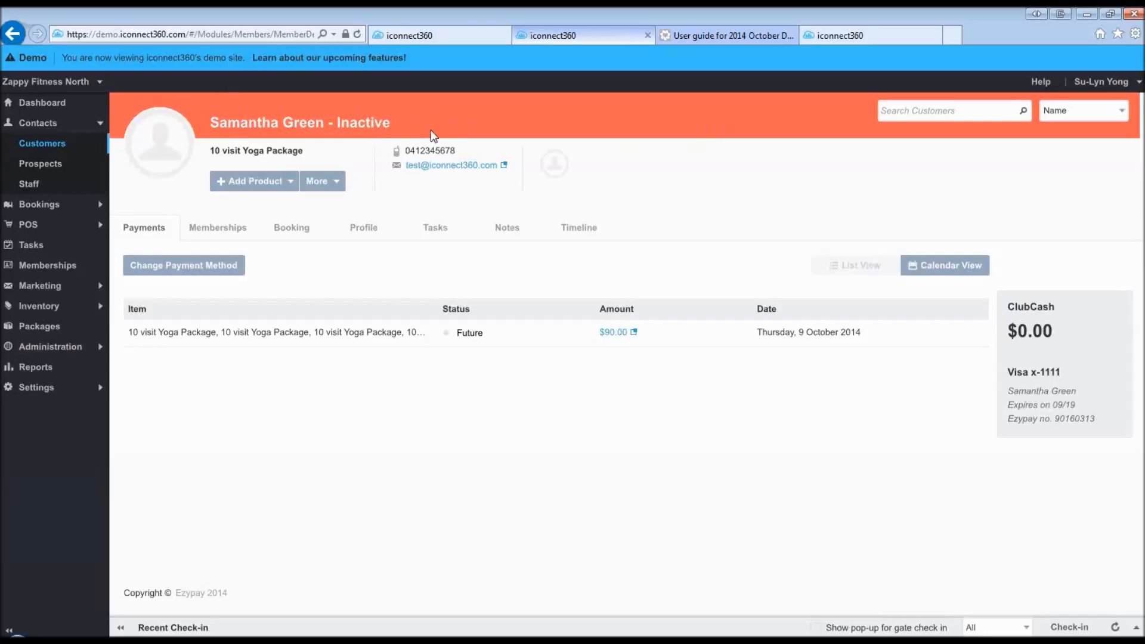
click(41, 147)
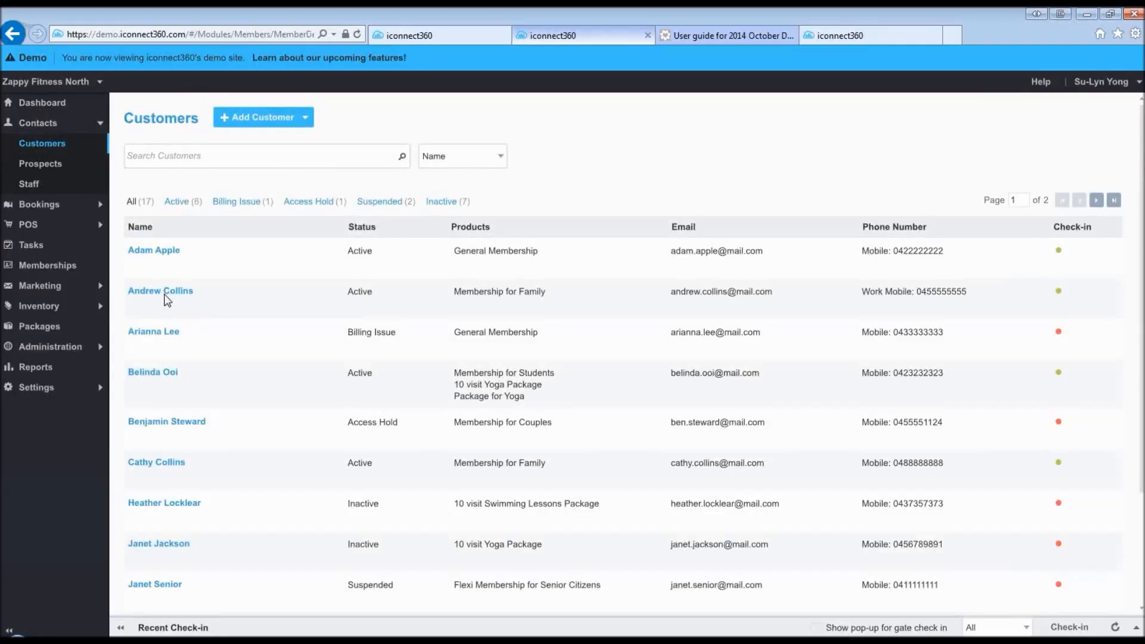
- Open a family-membership customer's profile, then start a customer search and leave it empty
click(165, 295)
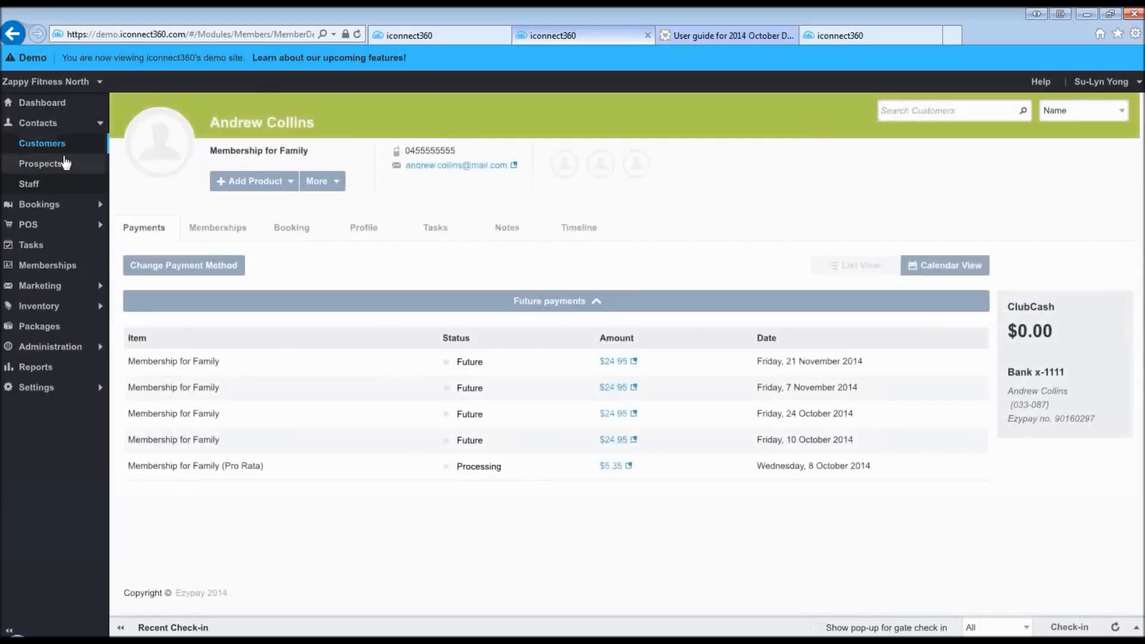
click(920, 111)
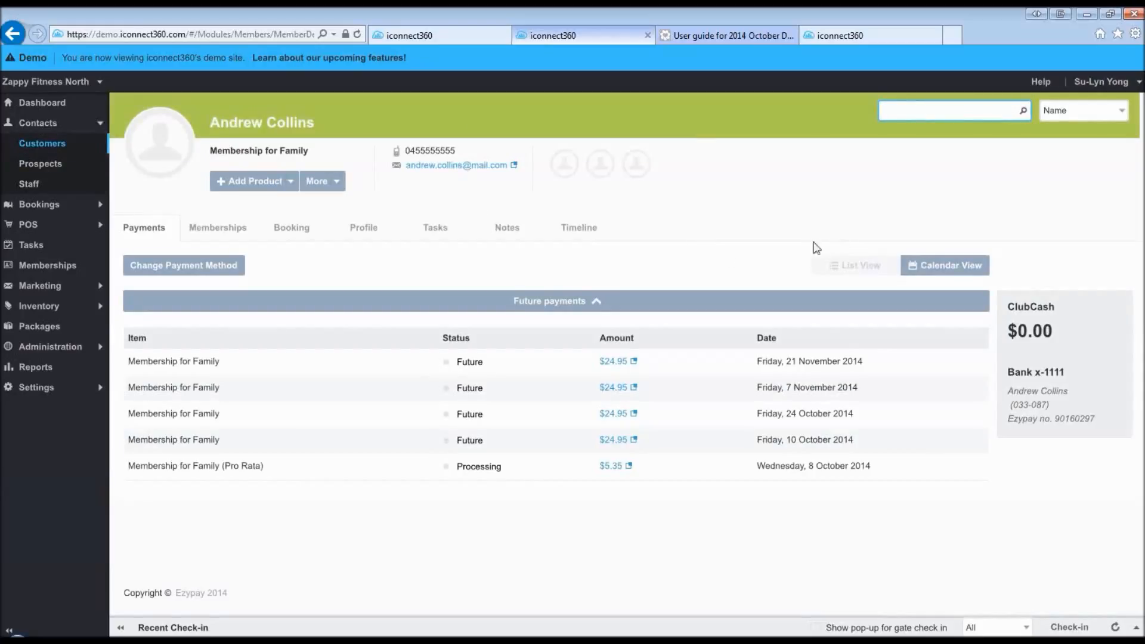
click(694, 266)
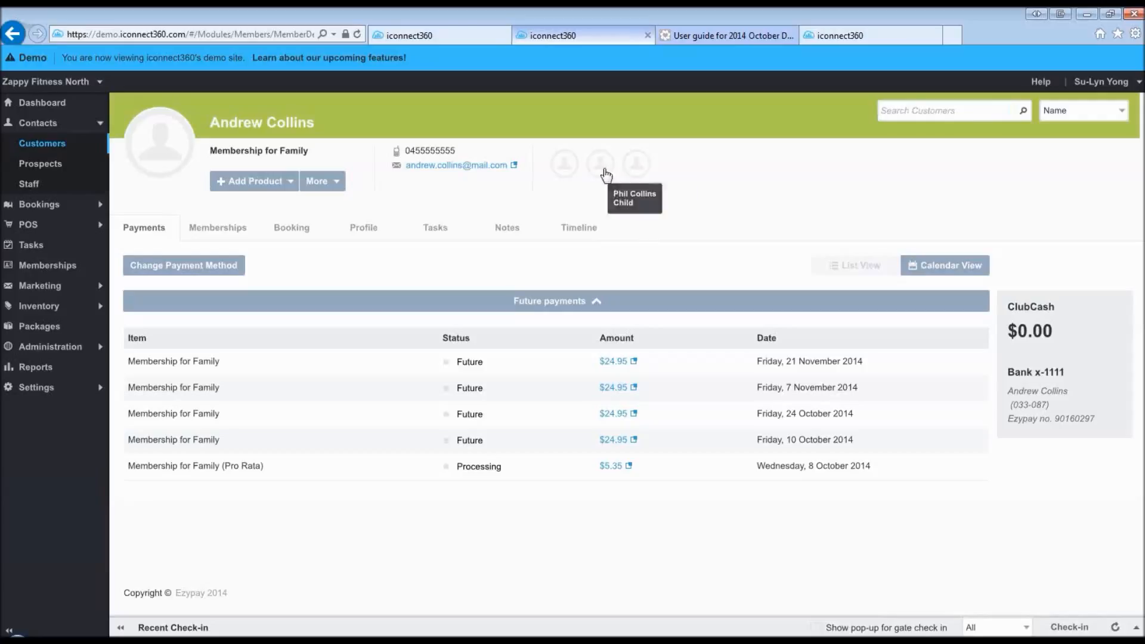
- Search customers for 'sa' and open the inactive customer's record
click(911, 110)
text(samantha)
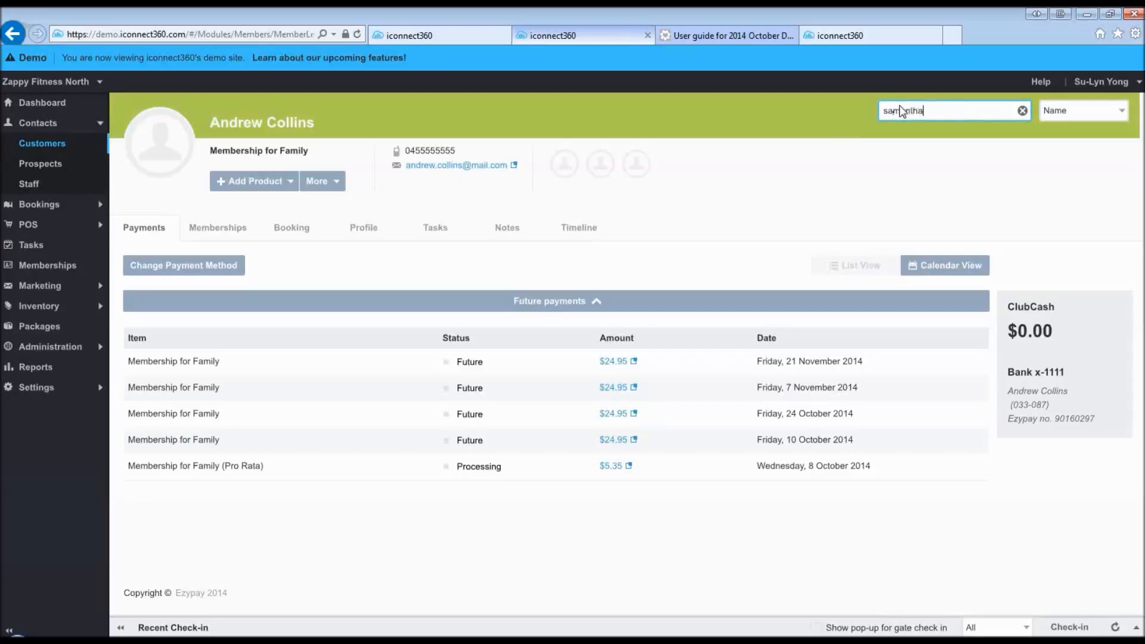
key(Return)
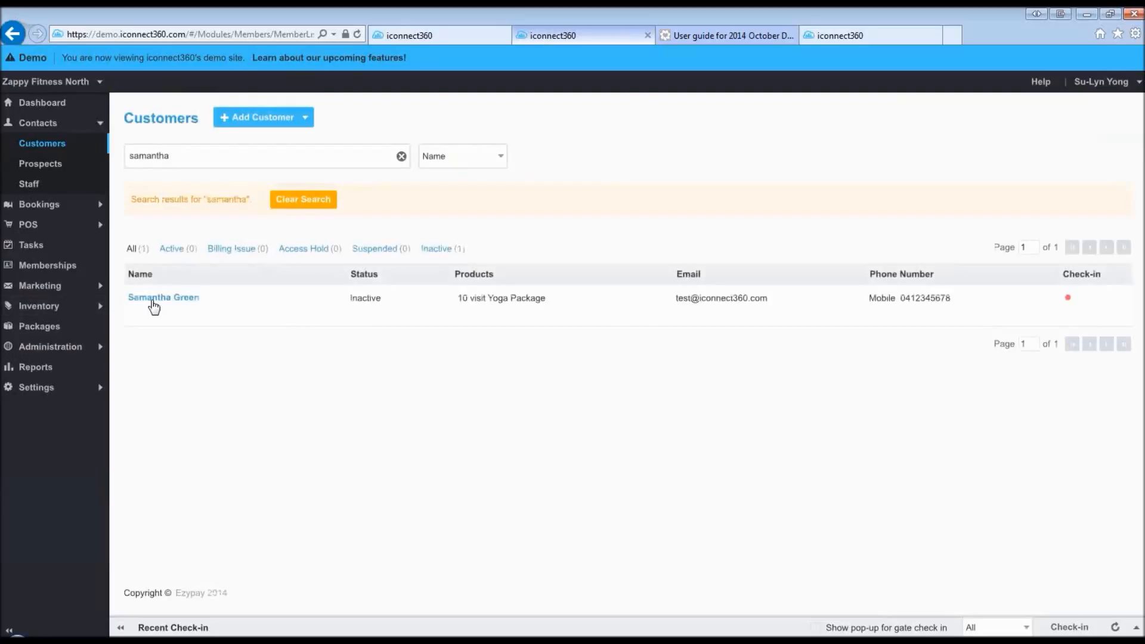
click(153, 300)
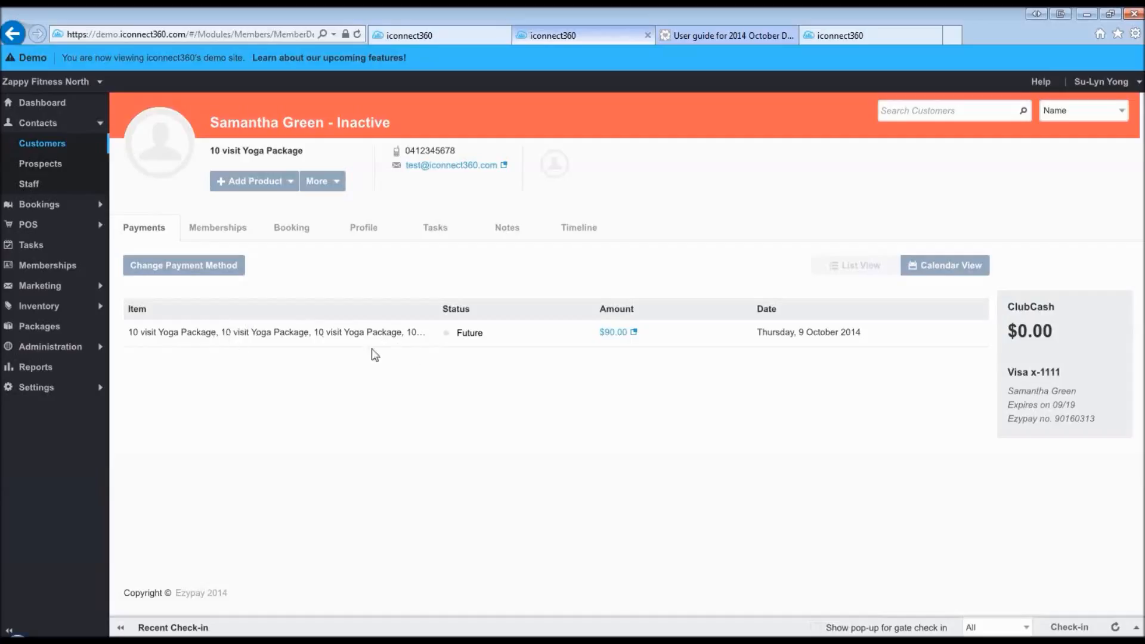
- Review the $90.00 Yoga payment's $10.00 session breakdown, then show her empty Memberships list
click(621, 335)
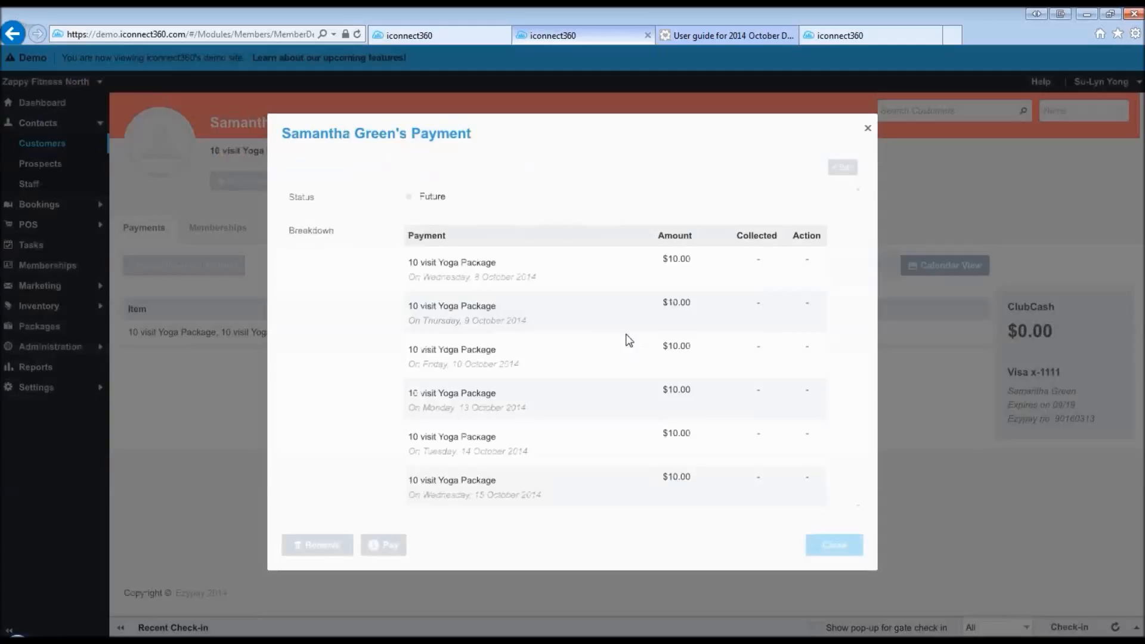
drag(859, 286, 869, 133)
click(868, 129)
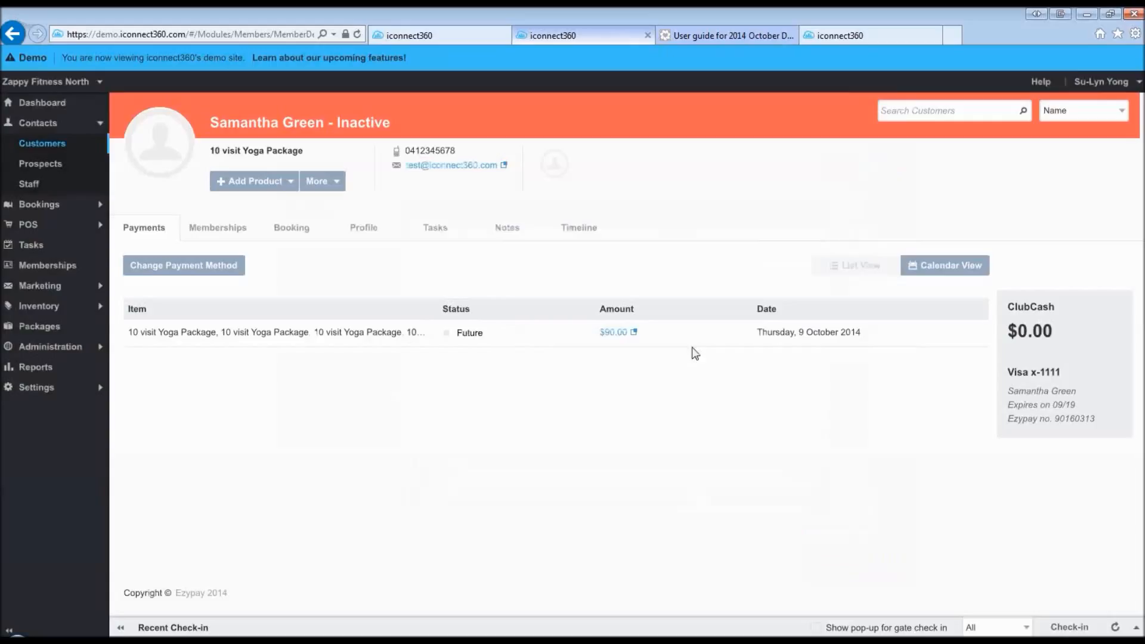
click(210, 231)
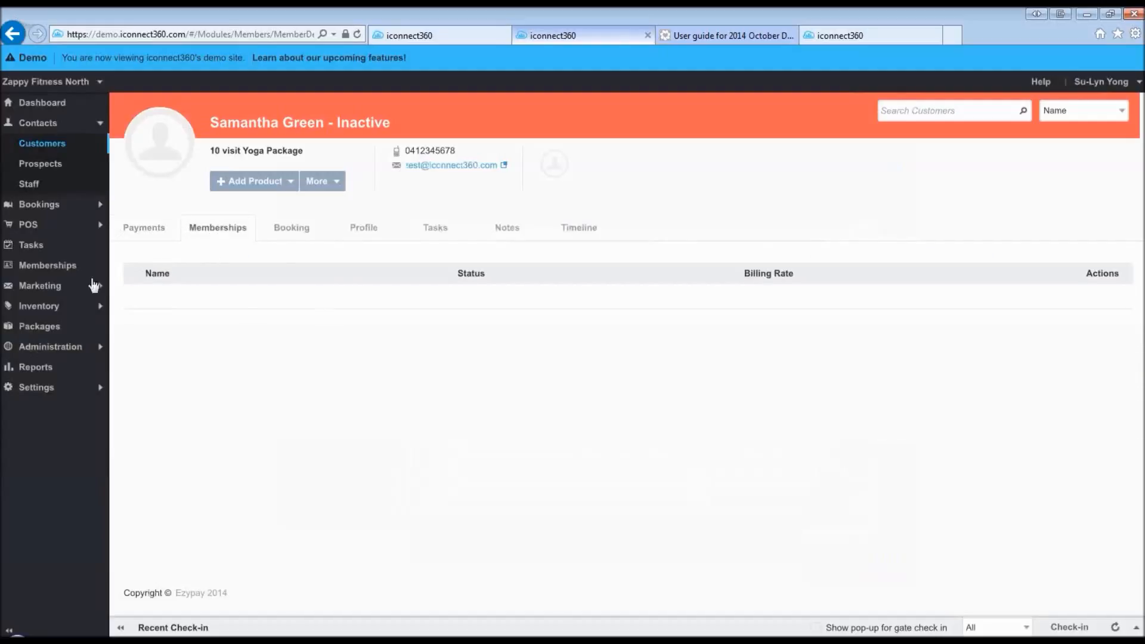
- Expand the 10 visit Yoga Package booking to review its sessions: 9/9 left, $0.00 collected
click(292, 231)
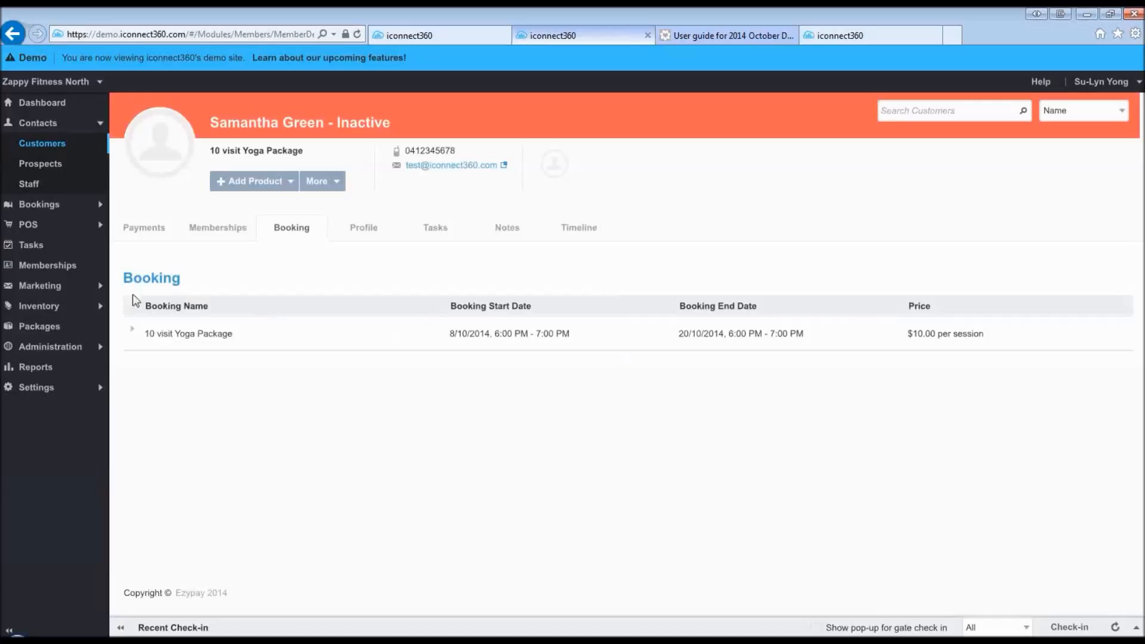
click(132, 333)
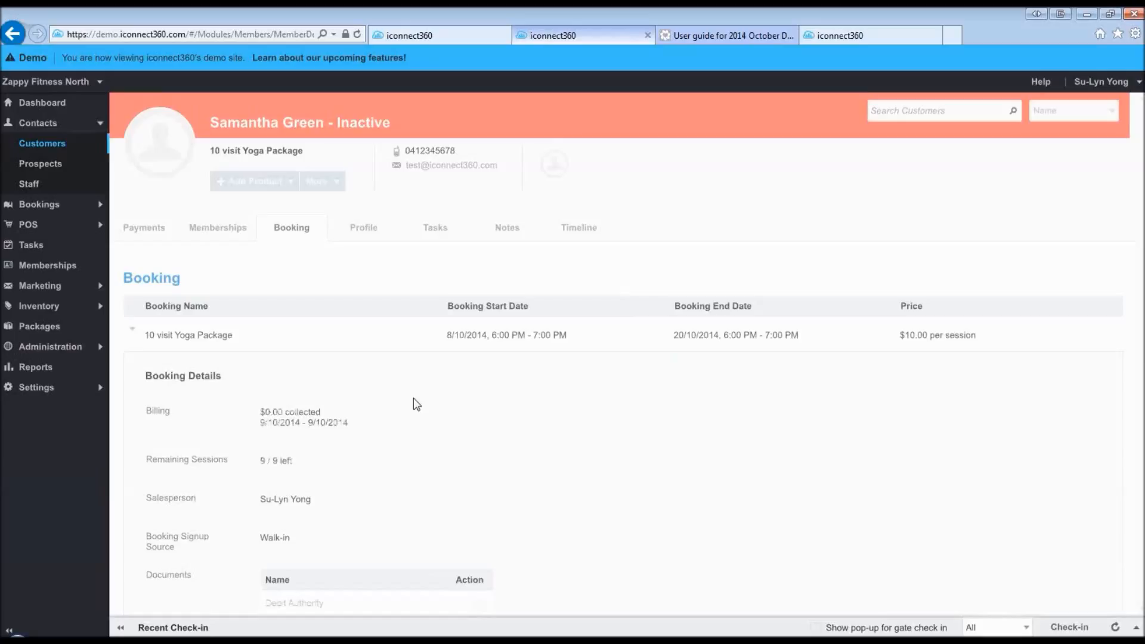
scroll(347, 428, down, 2)
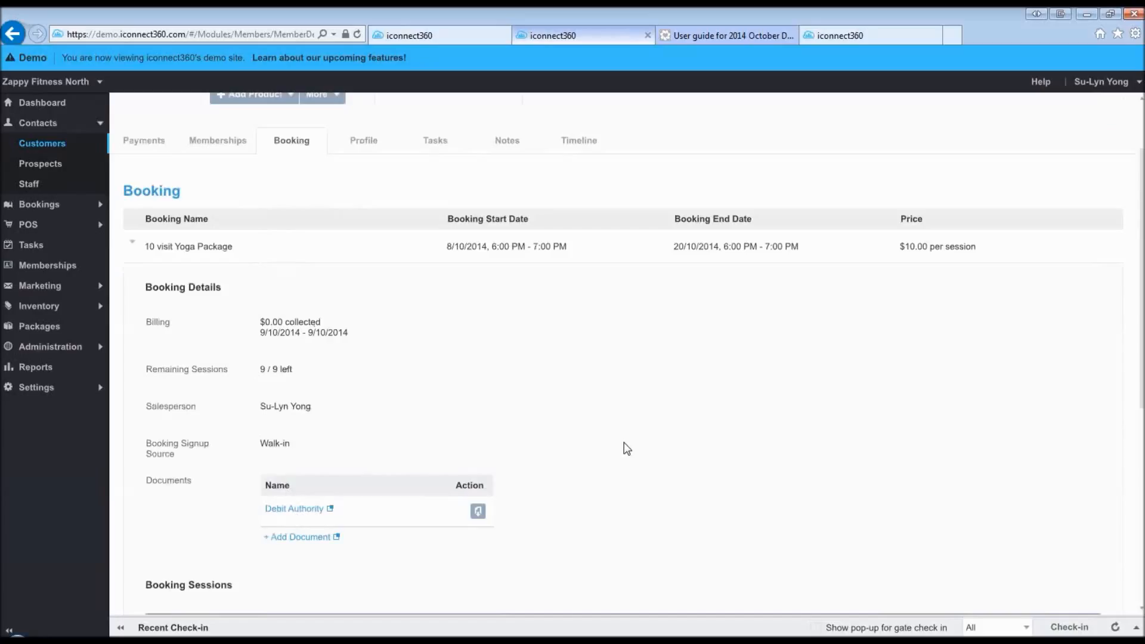
scroll(626, 448, down, 8)
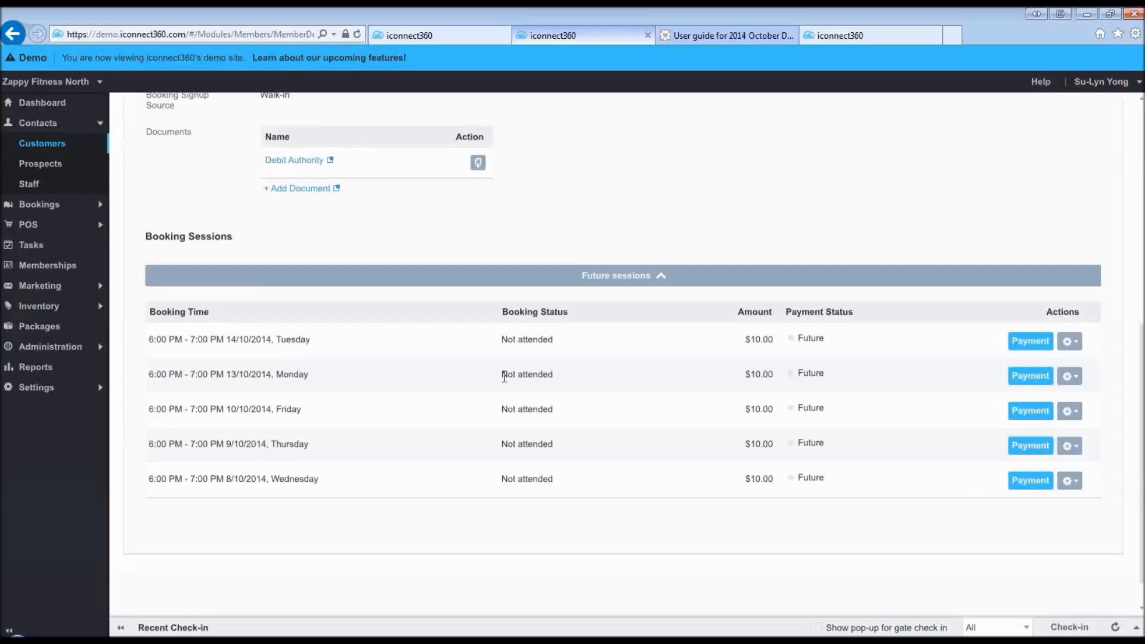
click(1070, 345)
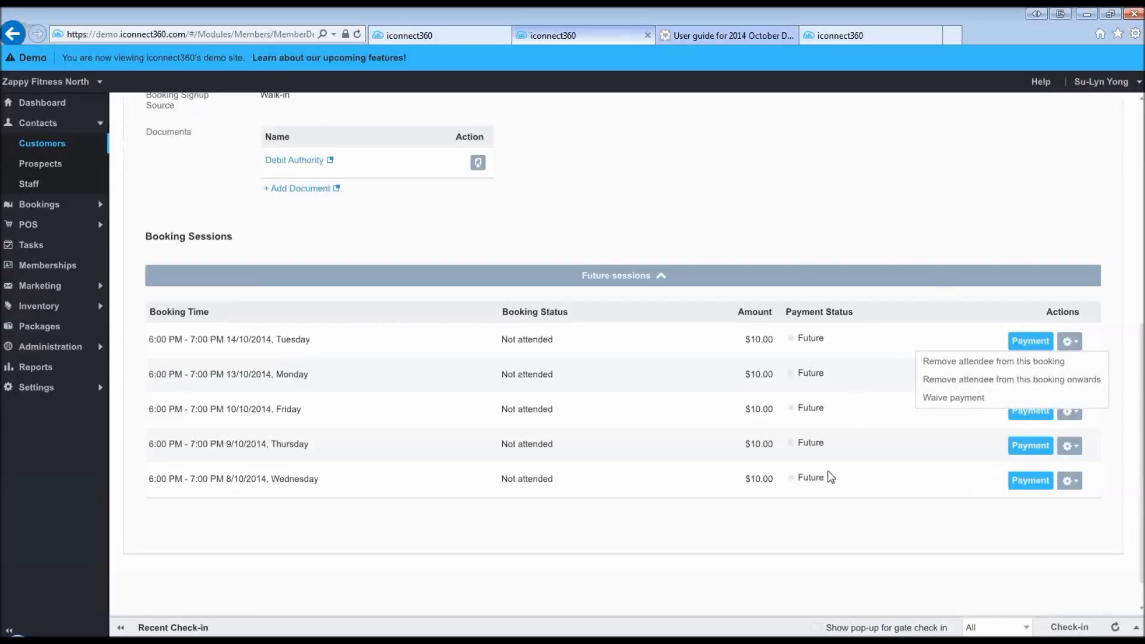
click(880, 247)
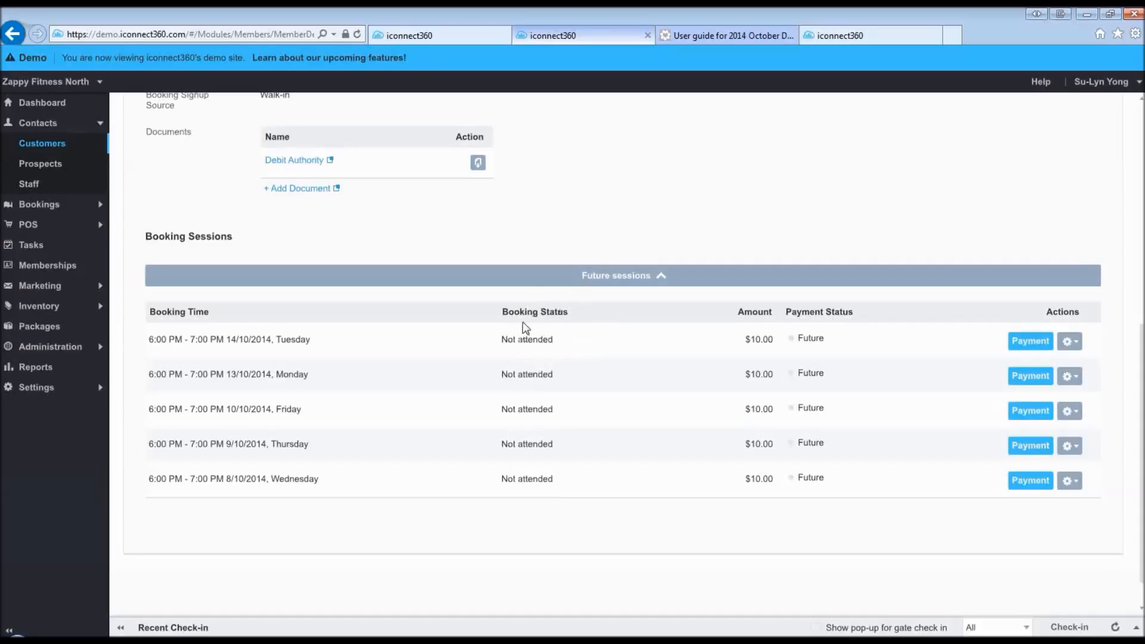
scroll(577, 413, up, 4)
scroll(578, 411, up, 1)
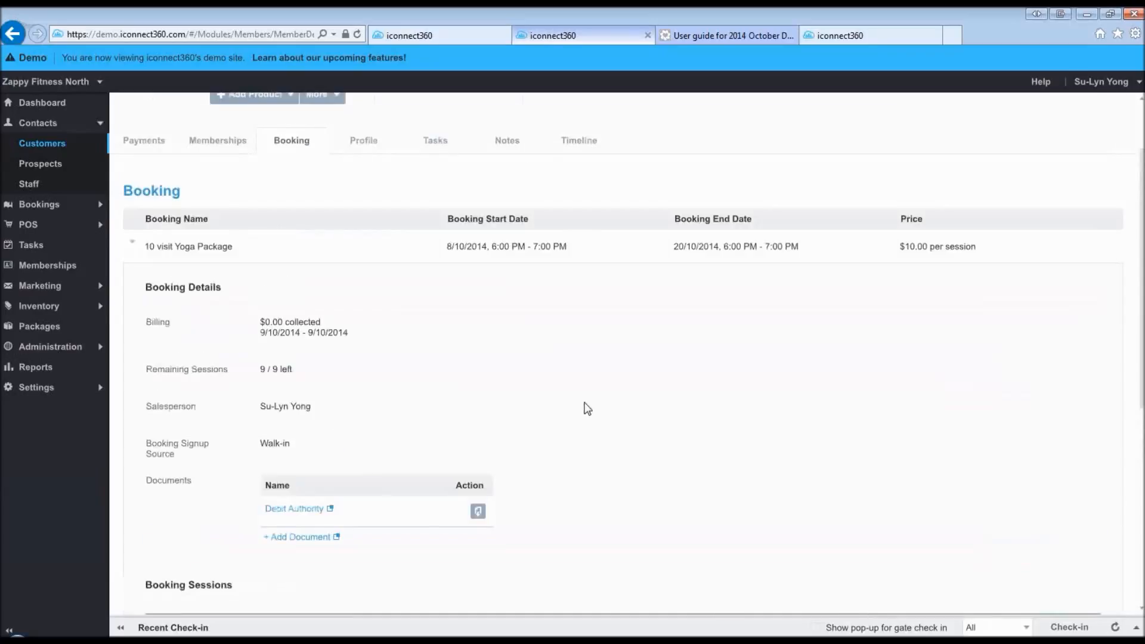
scroll(584, 407, up, 1)
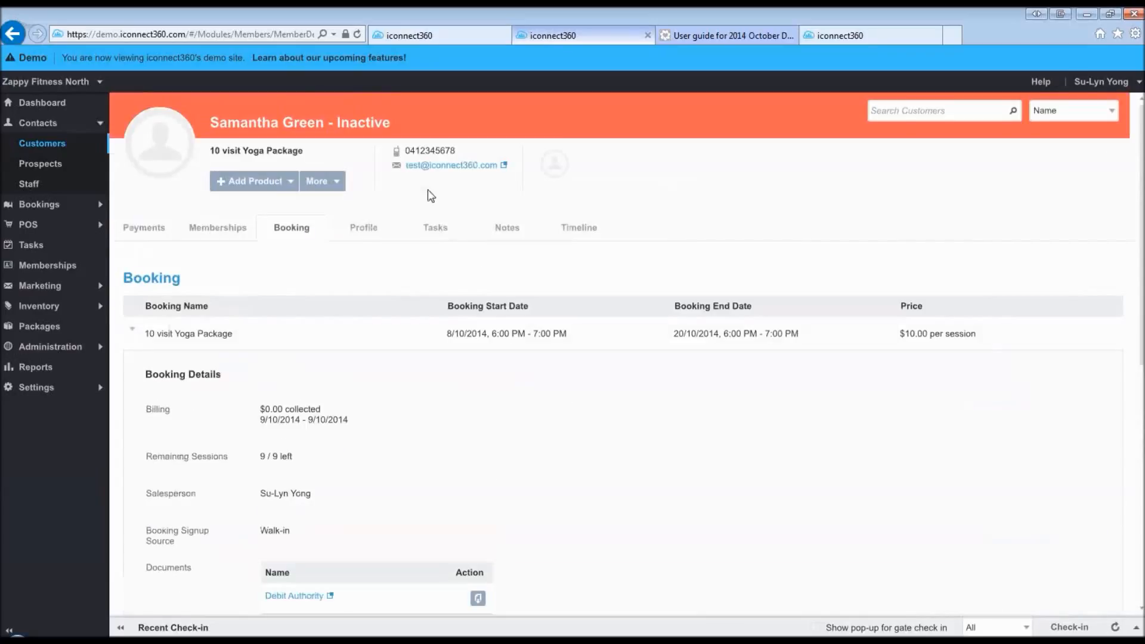
- Review the customer's Profile details: title Dr, Female, age 24, address and relationships
click(359, 230)
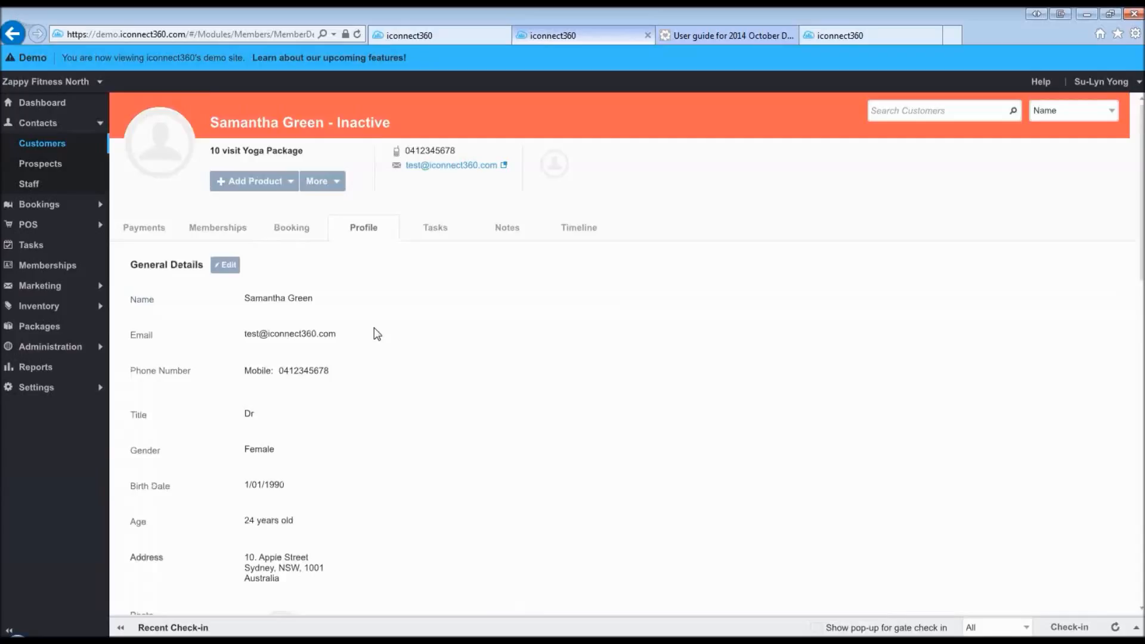
scroll(374, 338, down, 4)
scroll(377, 343, down, 4)
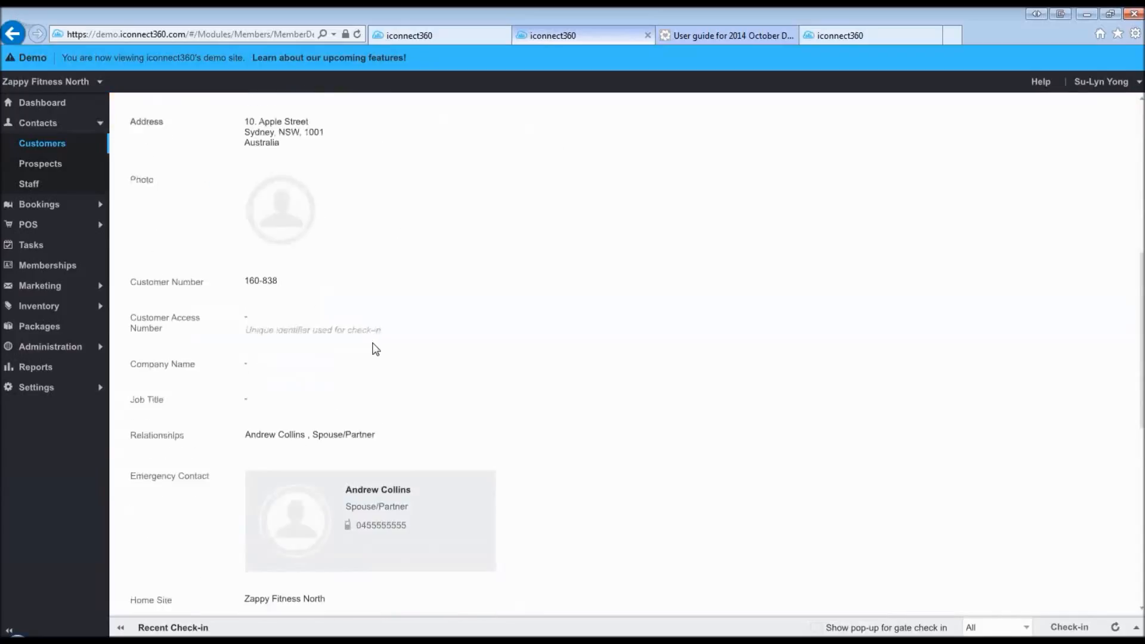
scroll(625, 399, up, 8)
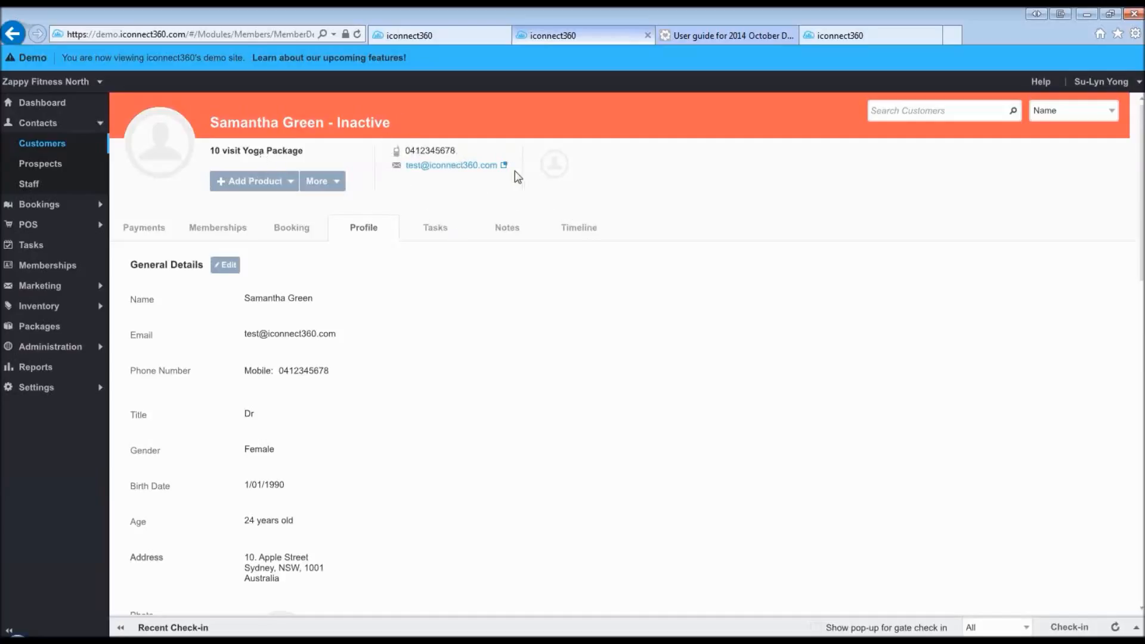
- Check the email and Add Product options without using them, then expand the sidebar's Bookings pages
click(438, 173)
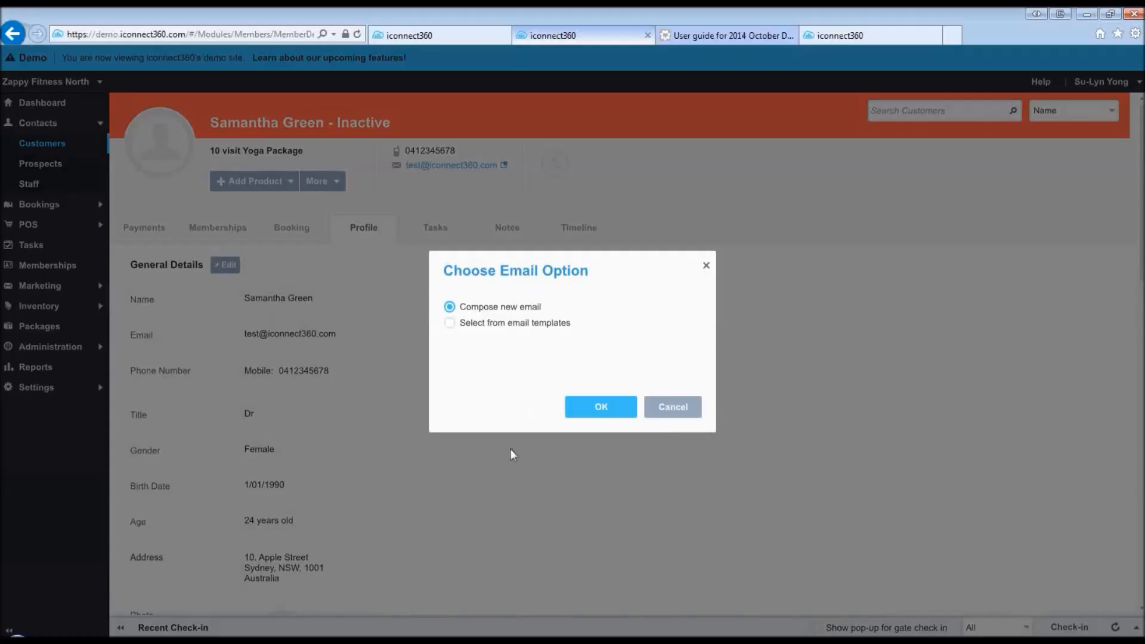
click(665, 410)
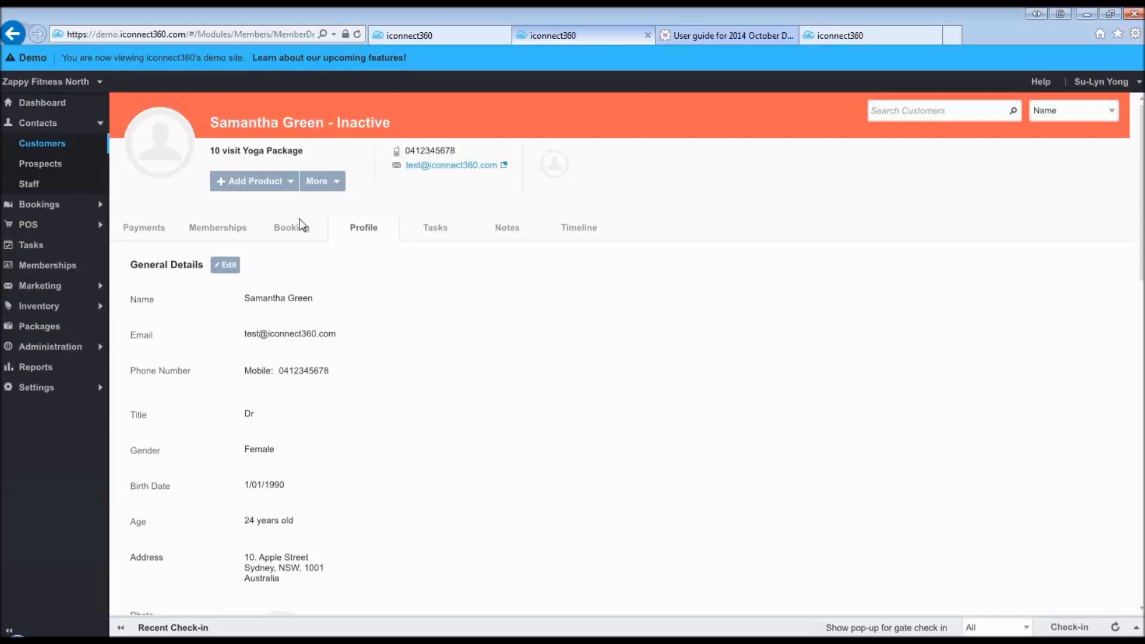
click(289, 186)
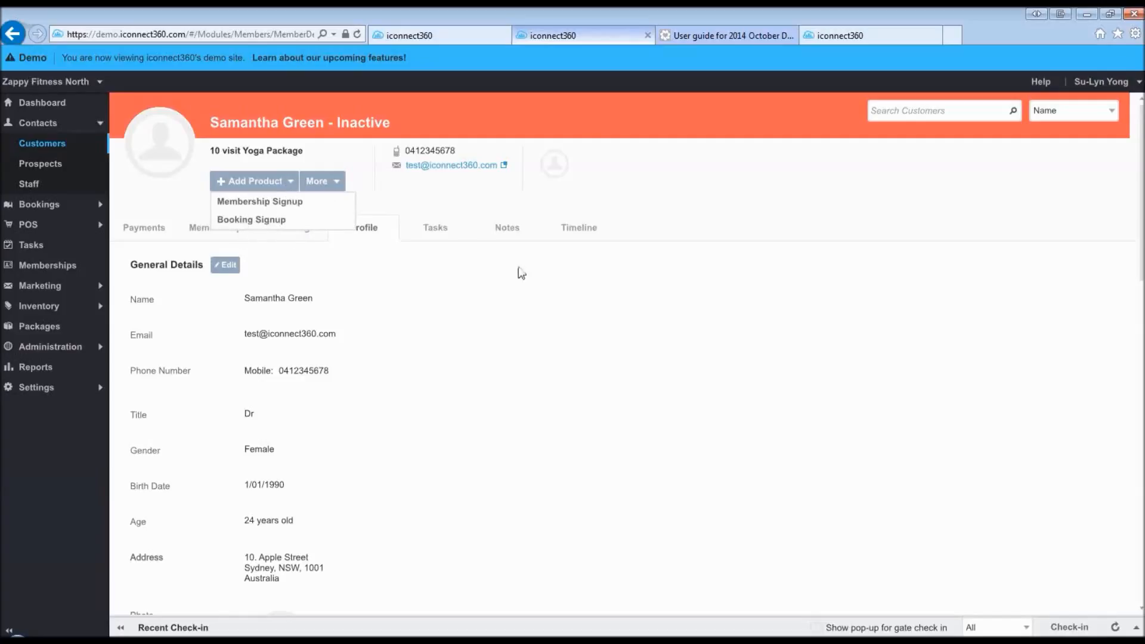
click(549, 294)
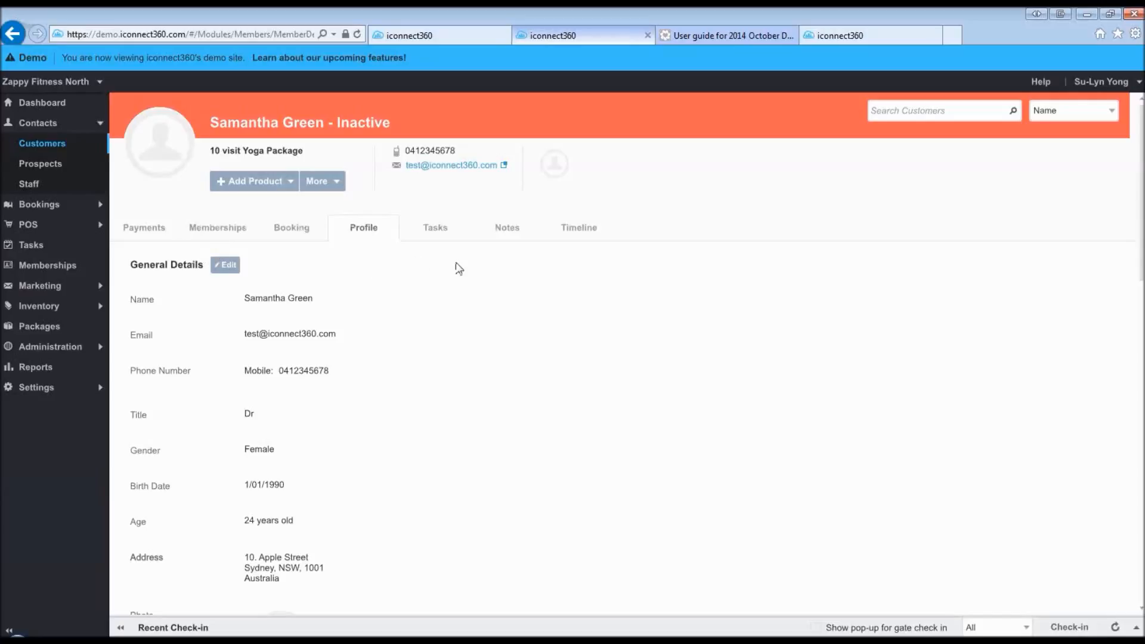
click(36, 208)
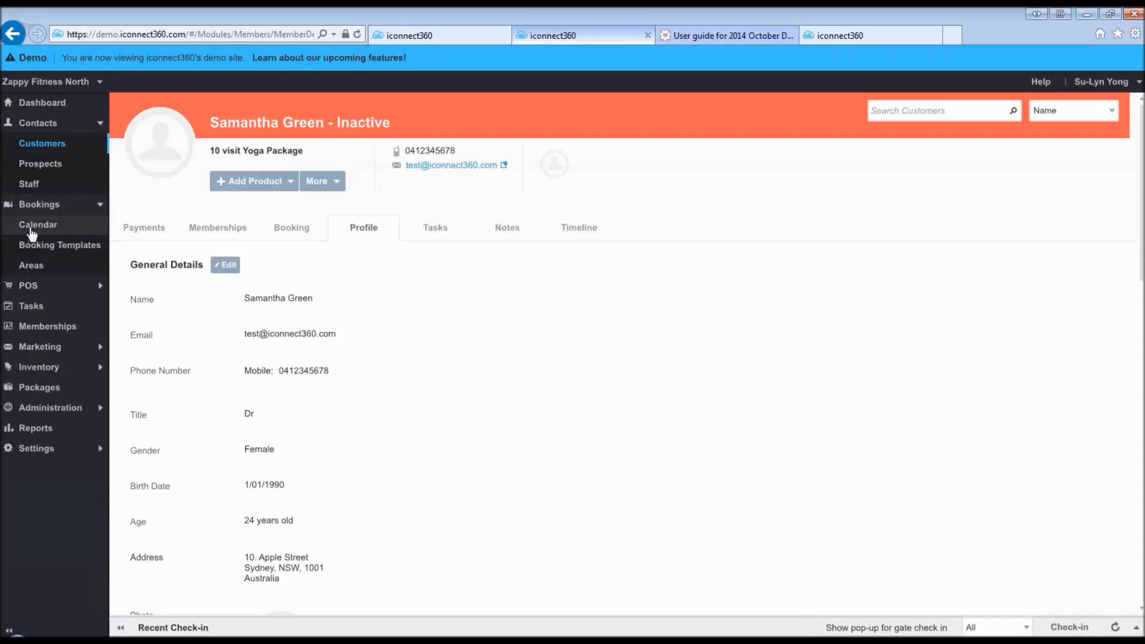
- Go to the 8 October 2014 Bookings Calendar and select the $10.00 10 visit Yoga Package session
click(32, 231)
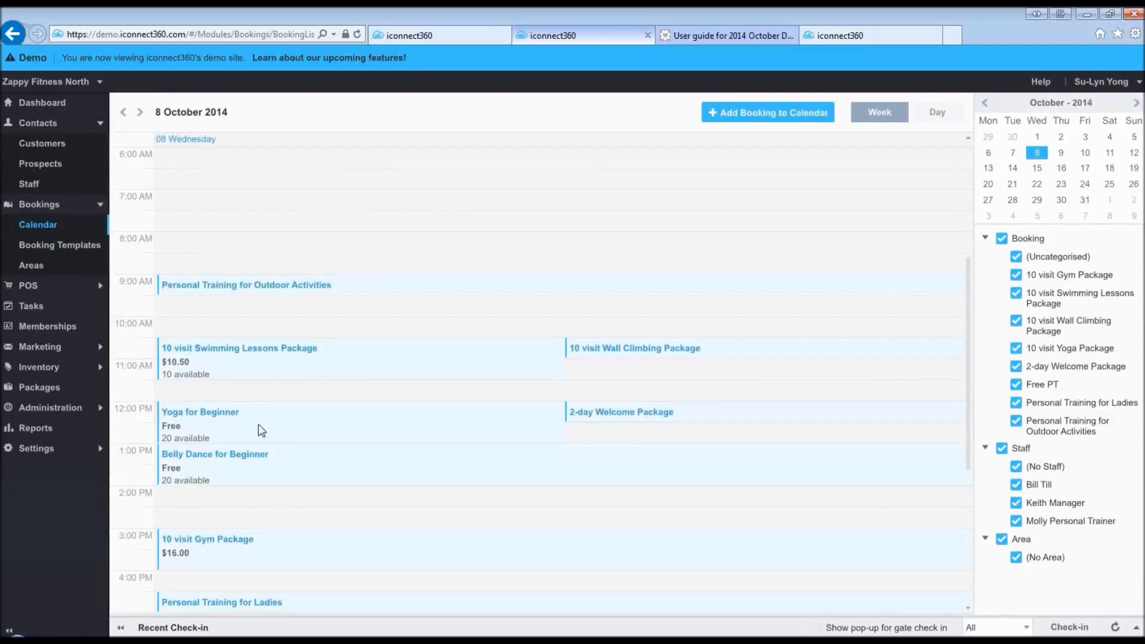
scroll(259, 423, down, 1)
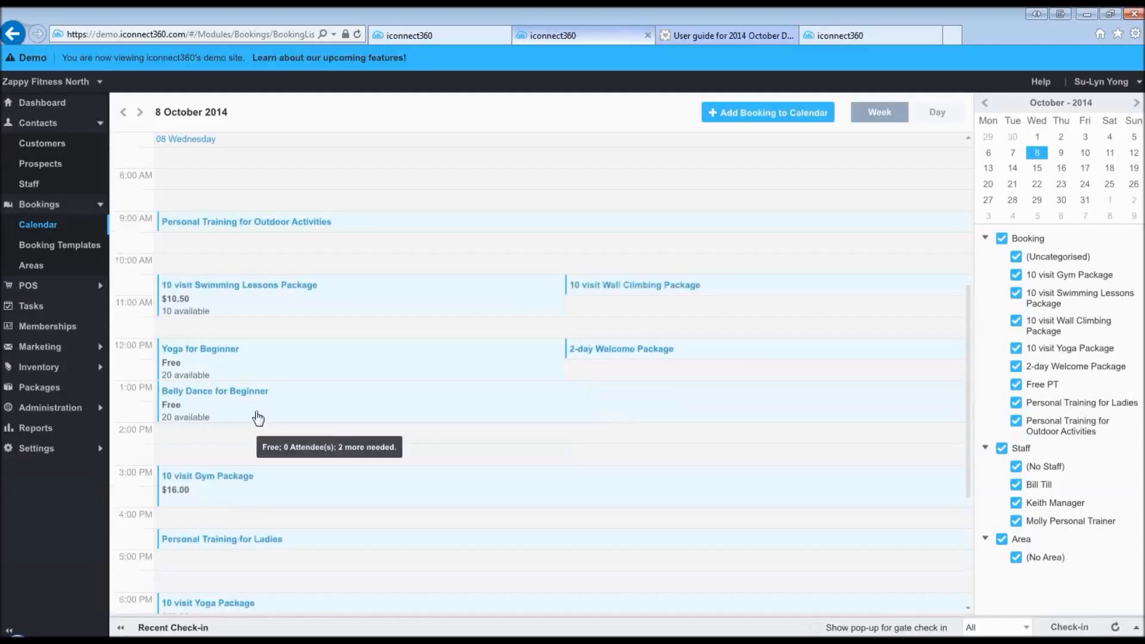
scroll(257, 419, down, 1)
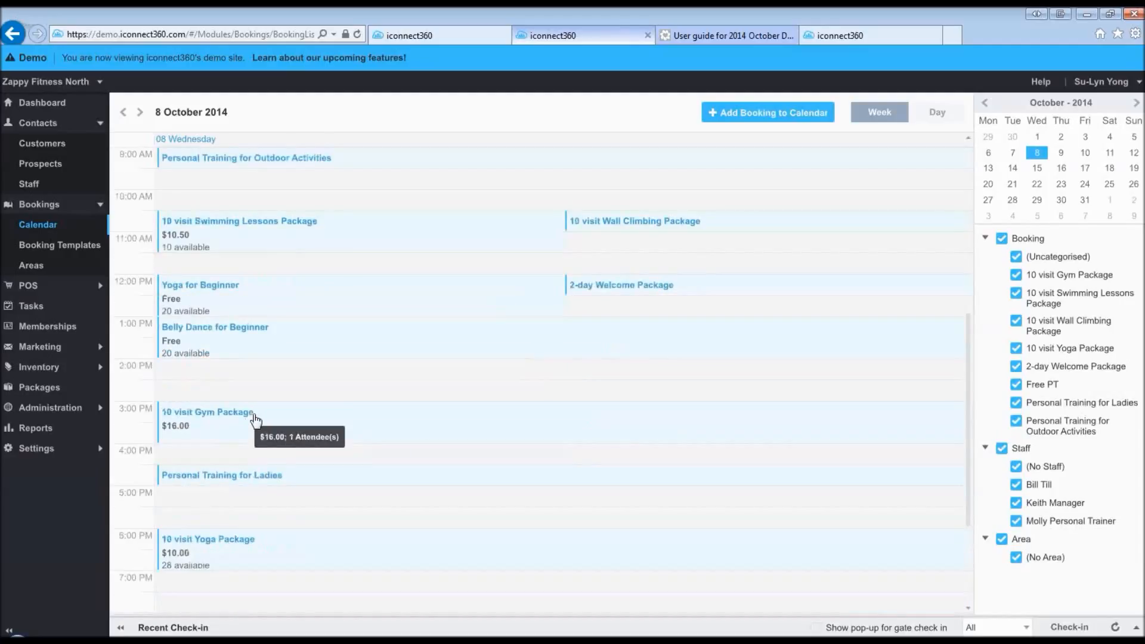
mouse_move(253, 558)
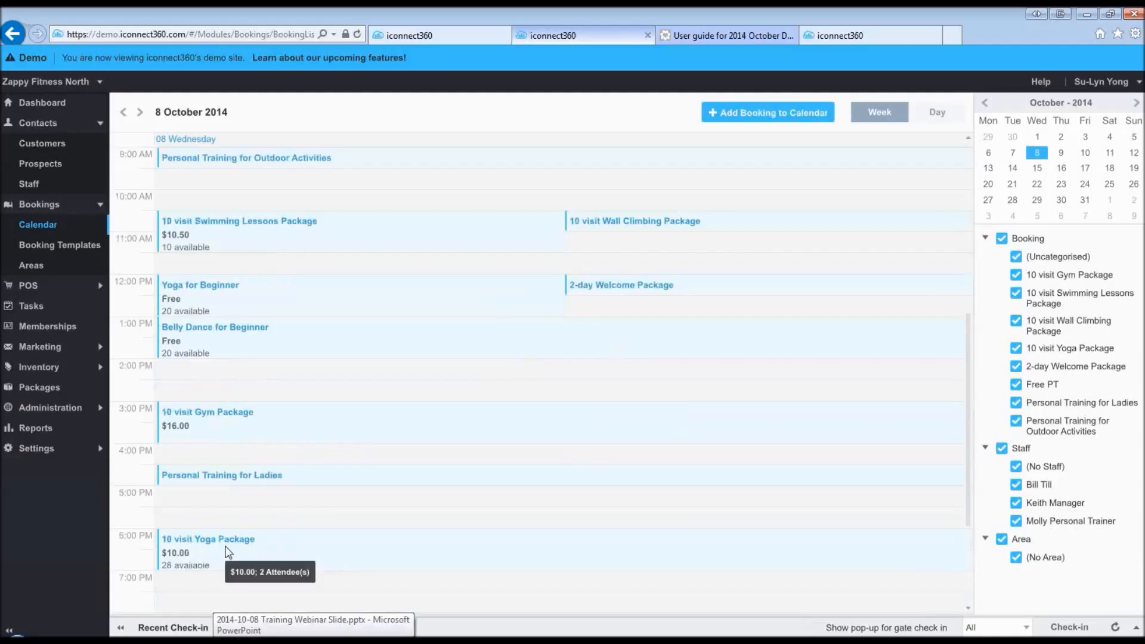
click(225, 548)
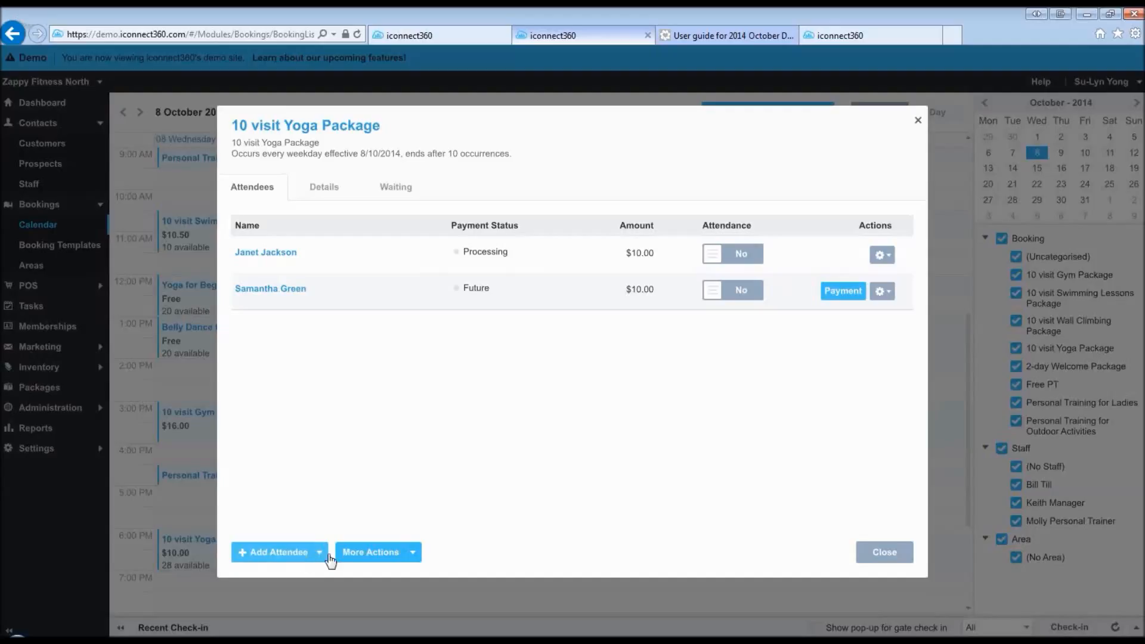
- Reopen the 6 PM 10 visit Yoga Package session from the calendar and show its Add Attendee choices
click(320, 552)
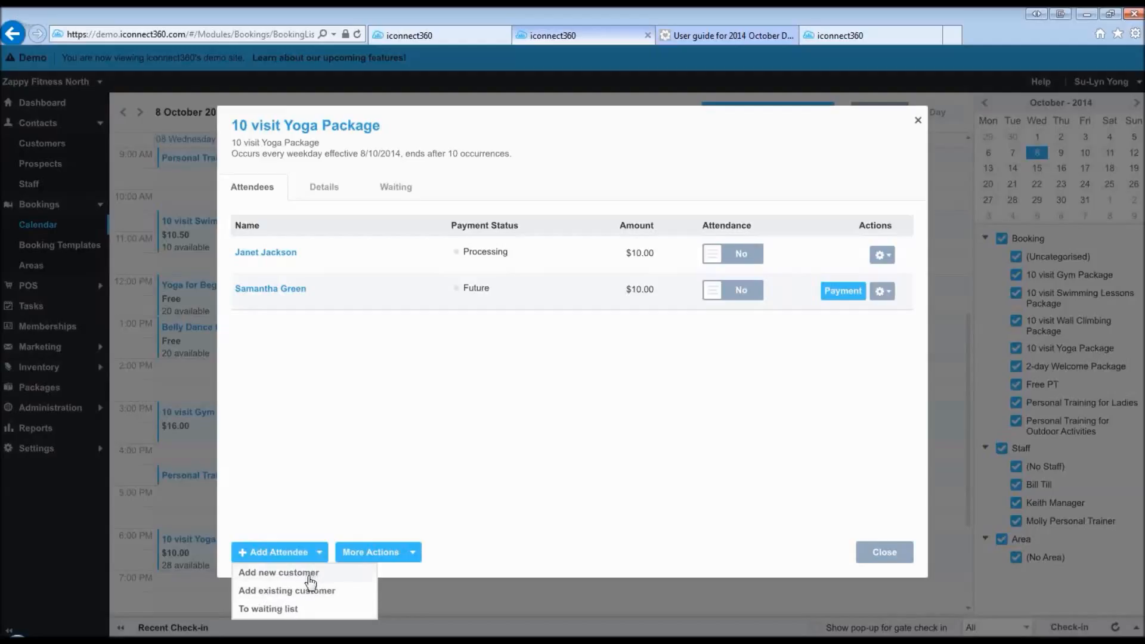
click(308, 574)
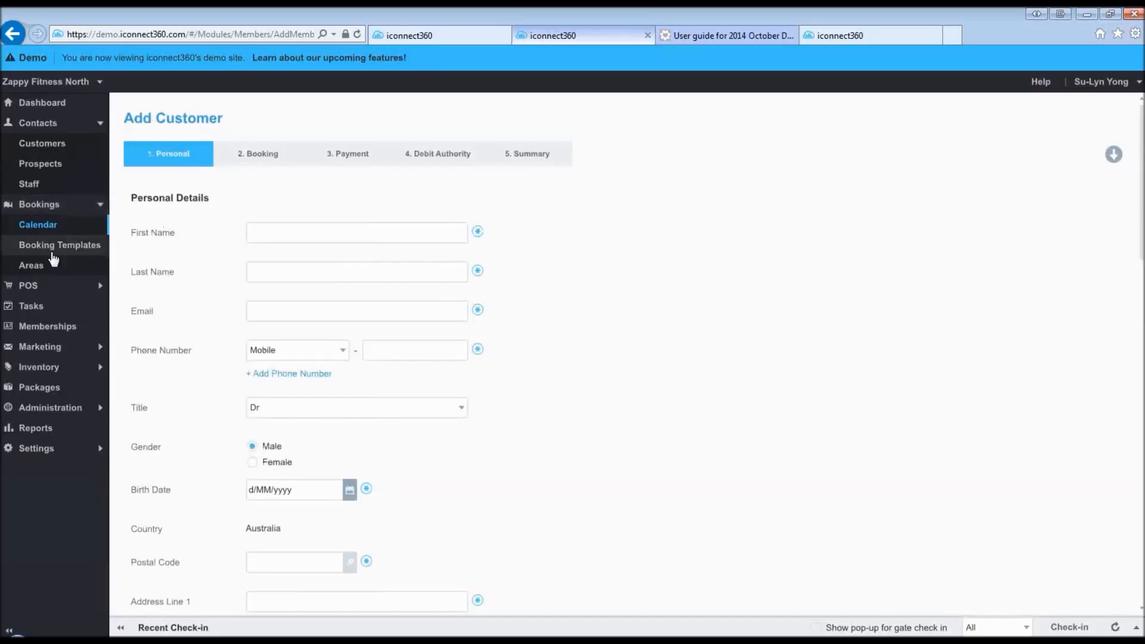
click(34, 231)
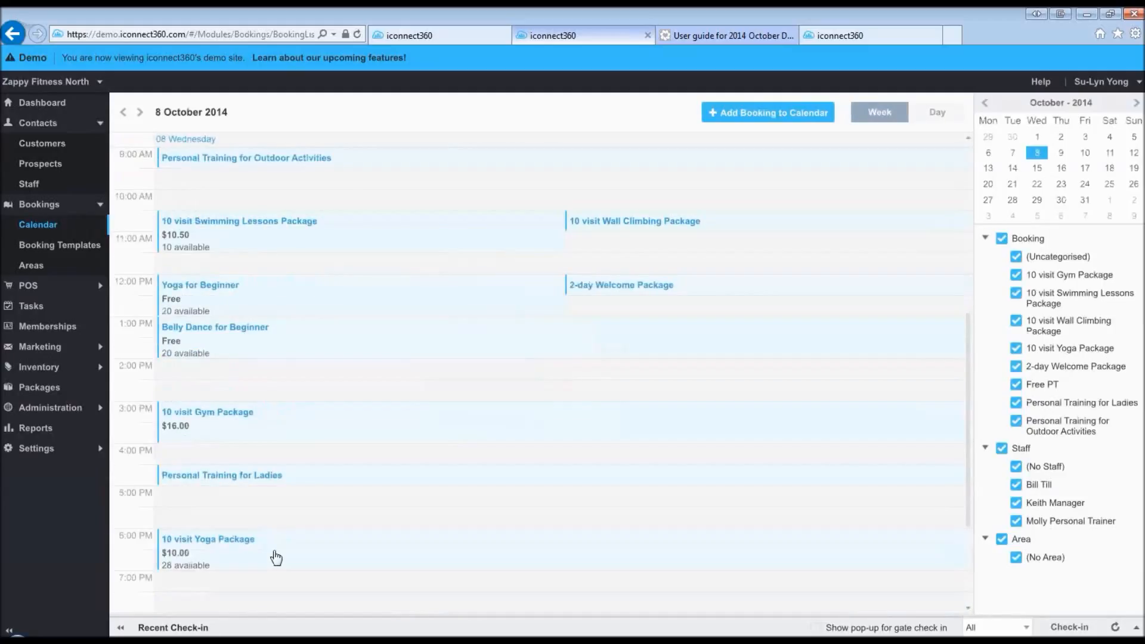
click(276, 557)
click(310, 553)
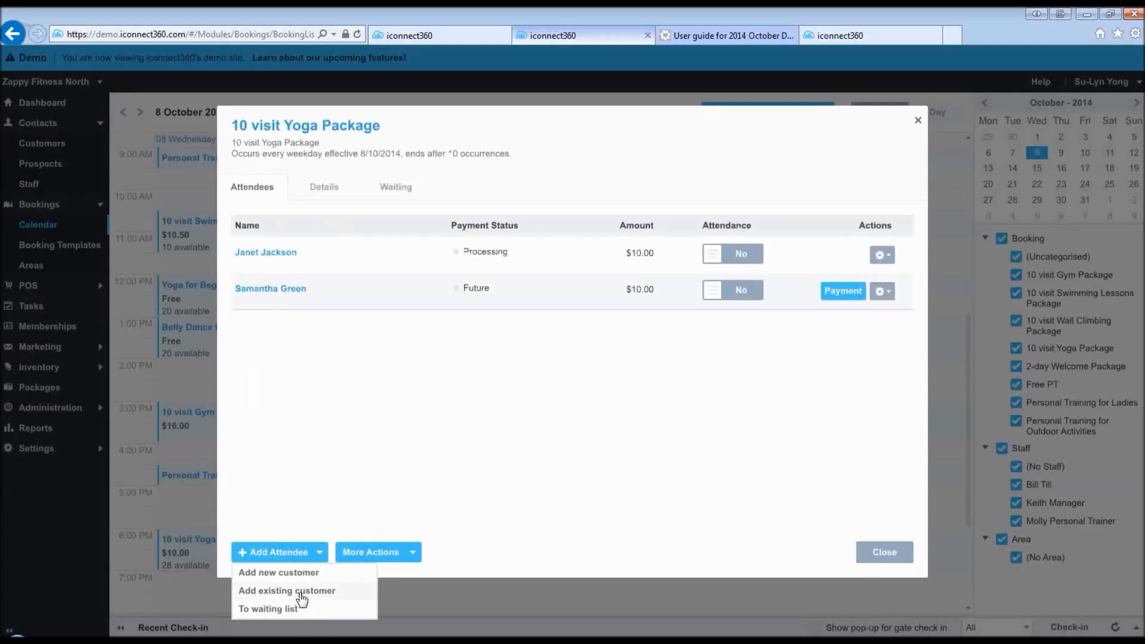
- Add an existing contact as attendee, filtering Attendee Lookup to prospects and choosing the last one
click(300, 592)
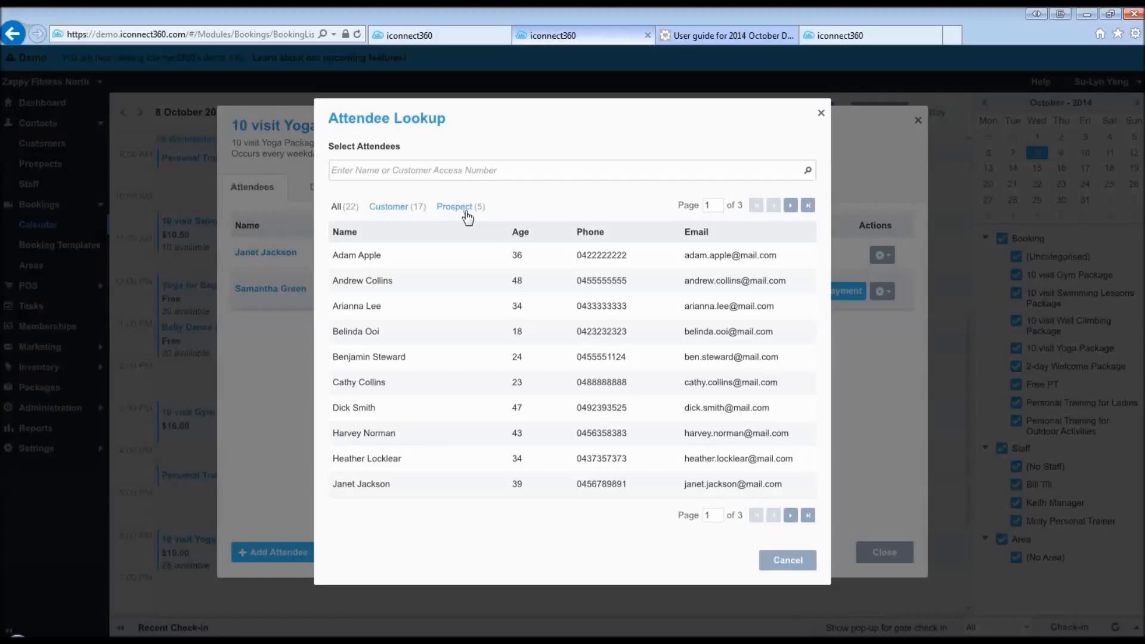
click(467, 217)
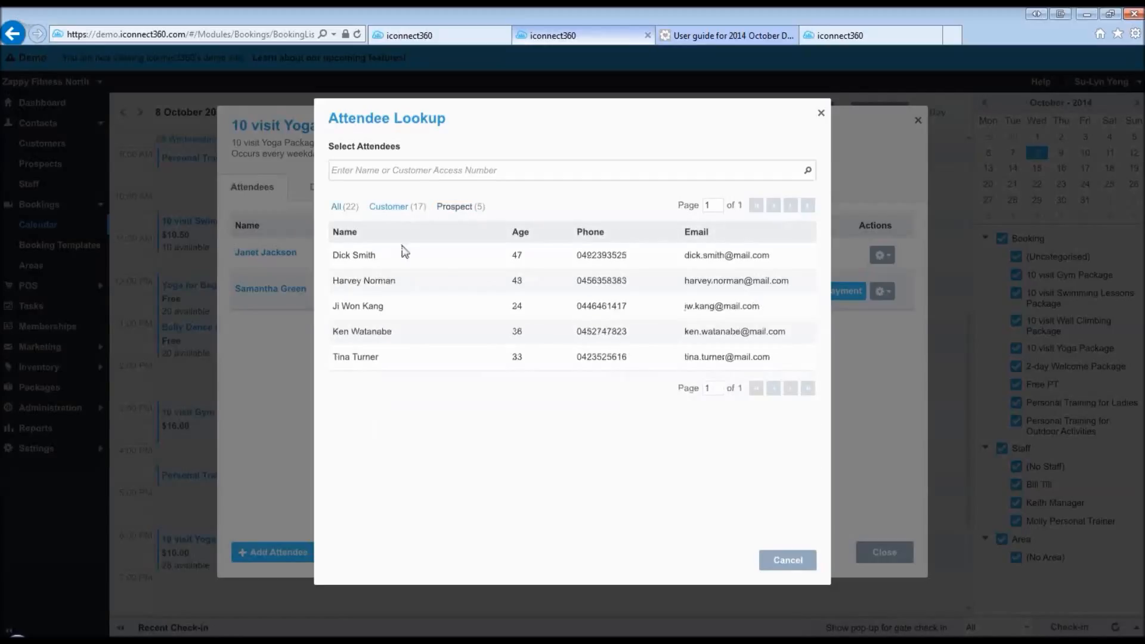
click(355, 362)
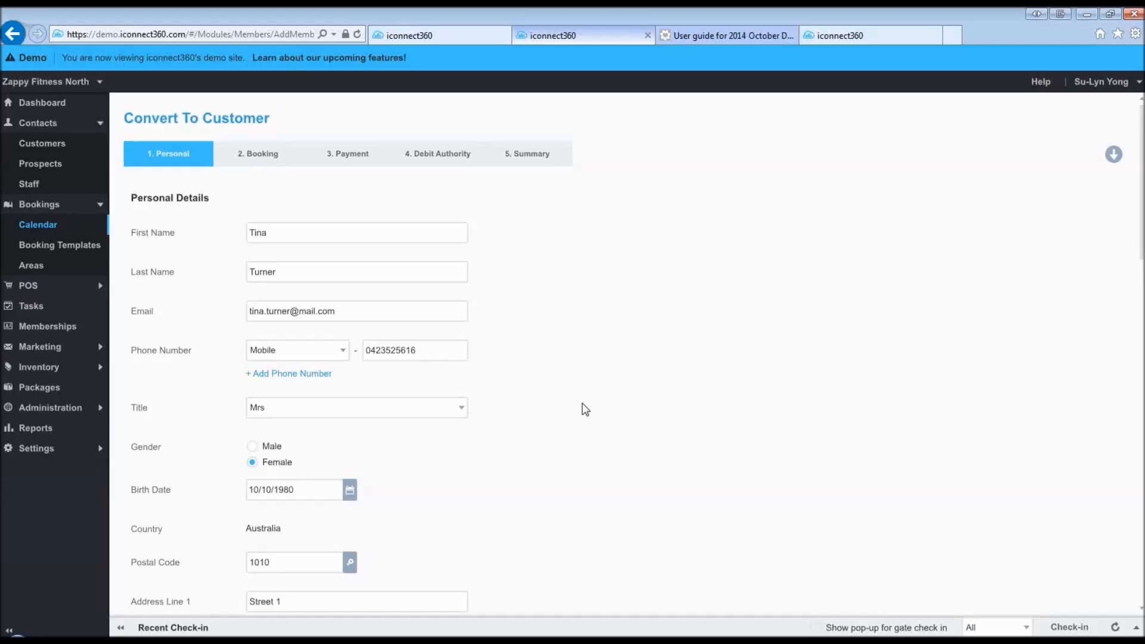
- Accept the prefilled personal details and the 8/10/2014 $10.00 Yoga Package session booking
scroll(585, 409, down, 13)
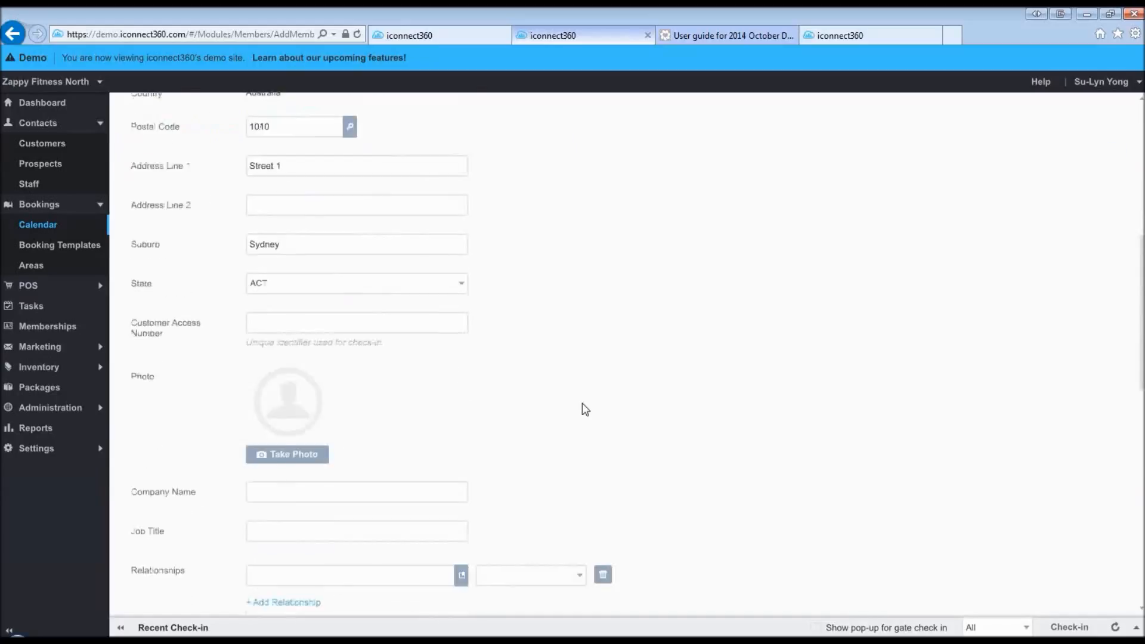
scroll(585, 409, down, 6)
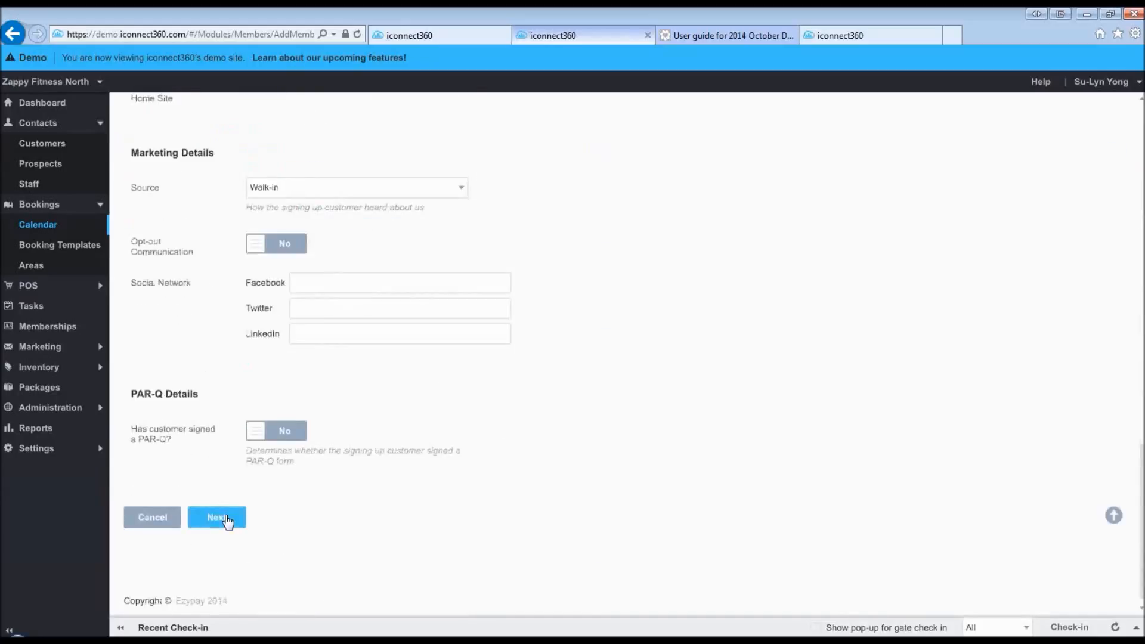
click(227, 521)
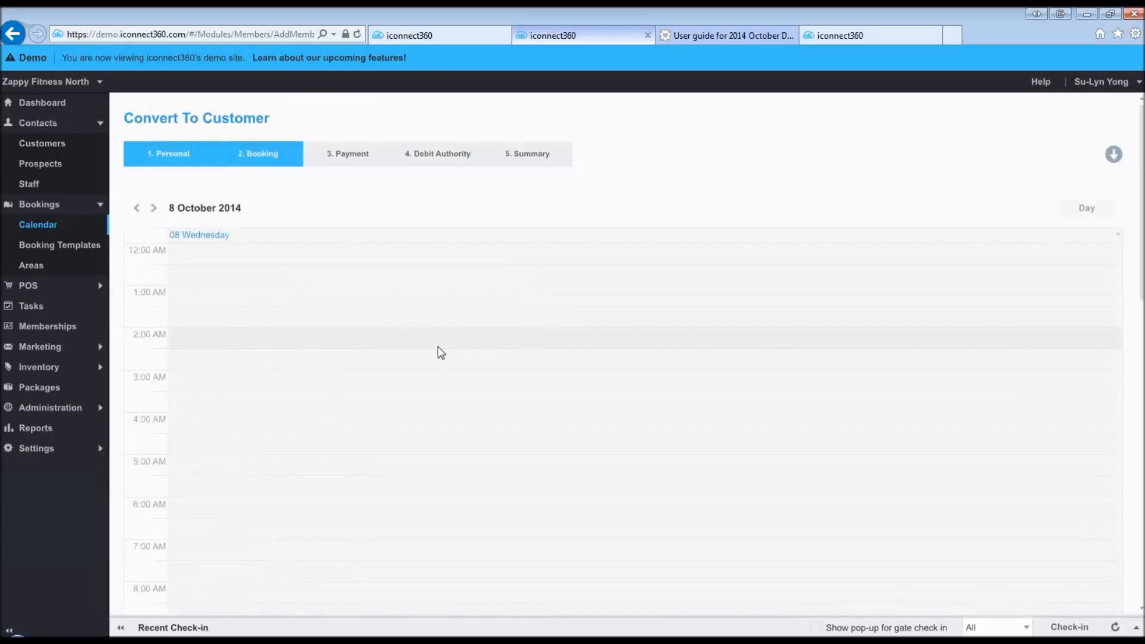
scroll(441, 353, down, 9)
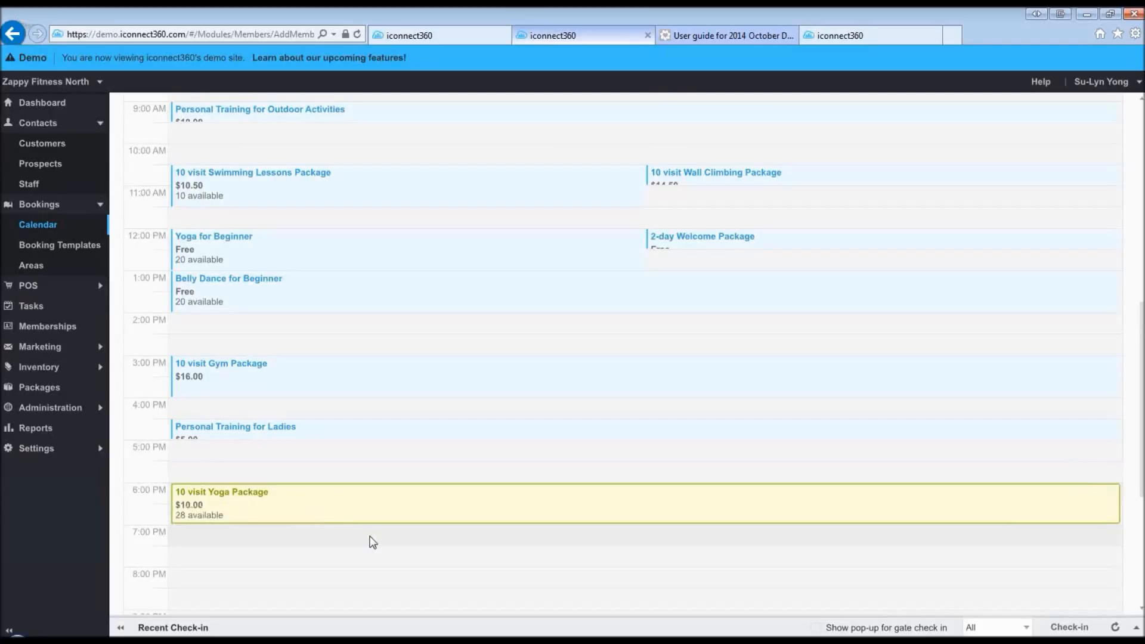
scroll(373, 543, down, 3)
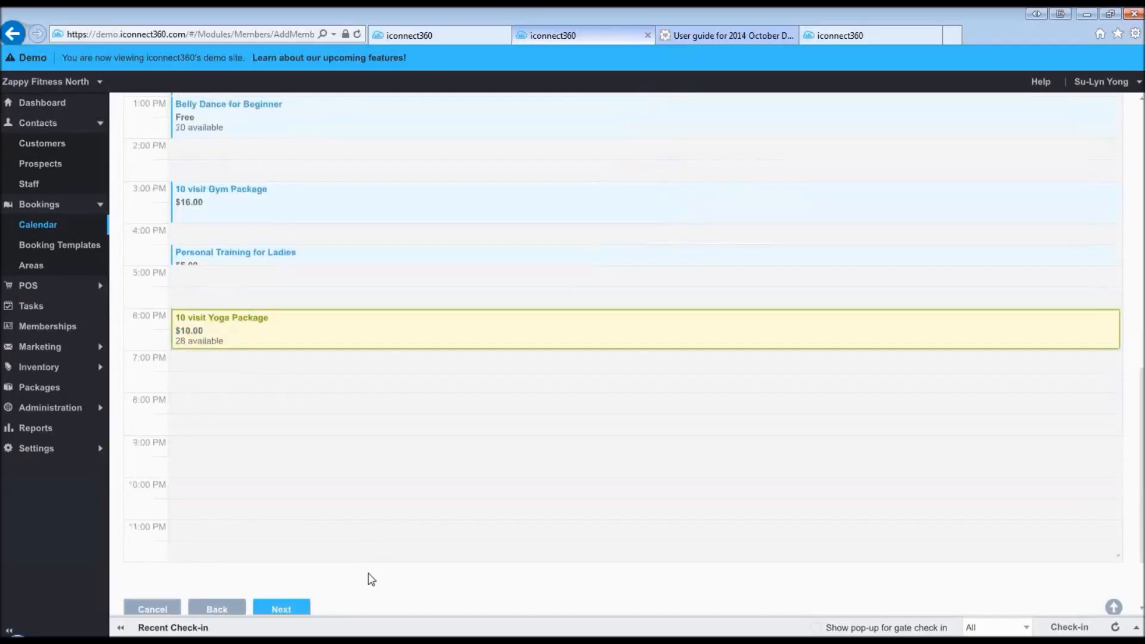
scroll(371, 579, down, 2)
click(281, 532)
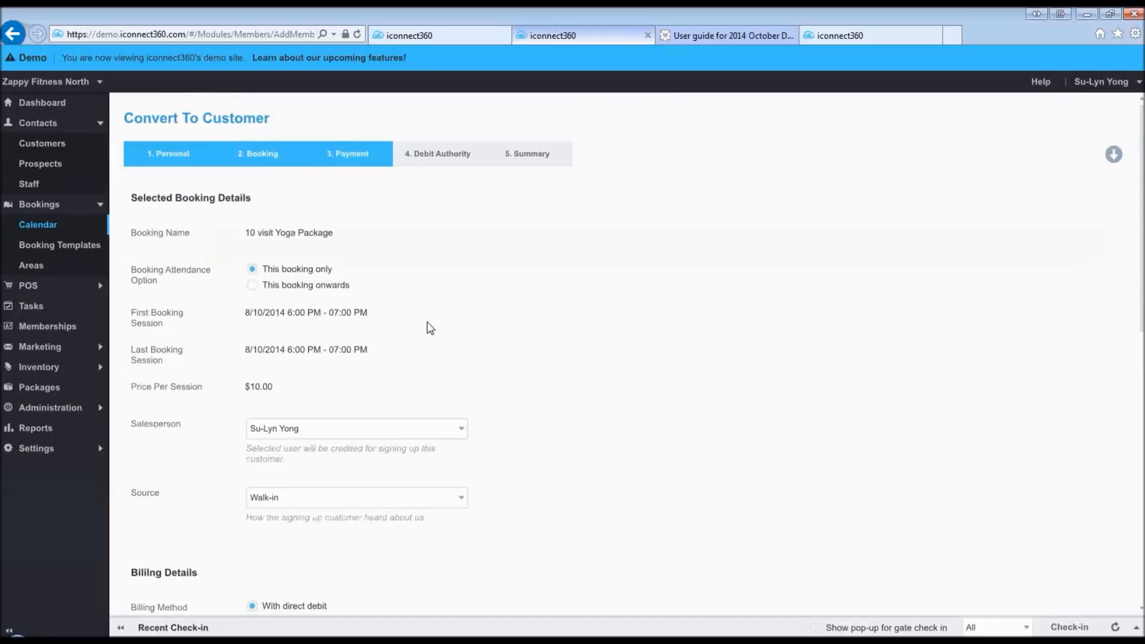
- Switch payment to Credit Card and enter the Visa card number with expiry 01/19
scroll(430, 328, down, 4)
scroll(320, 379, down, 4)
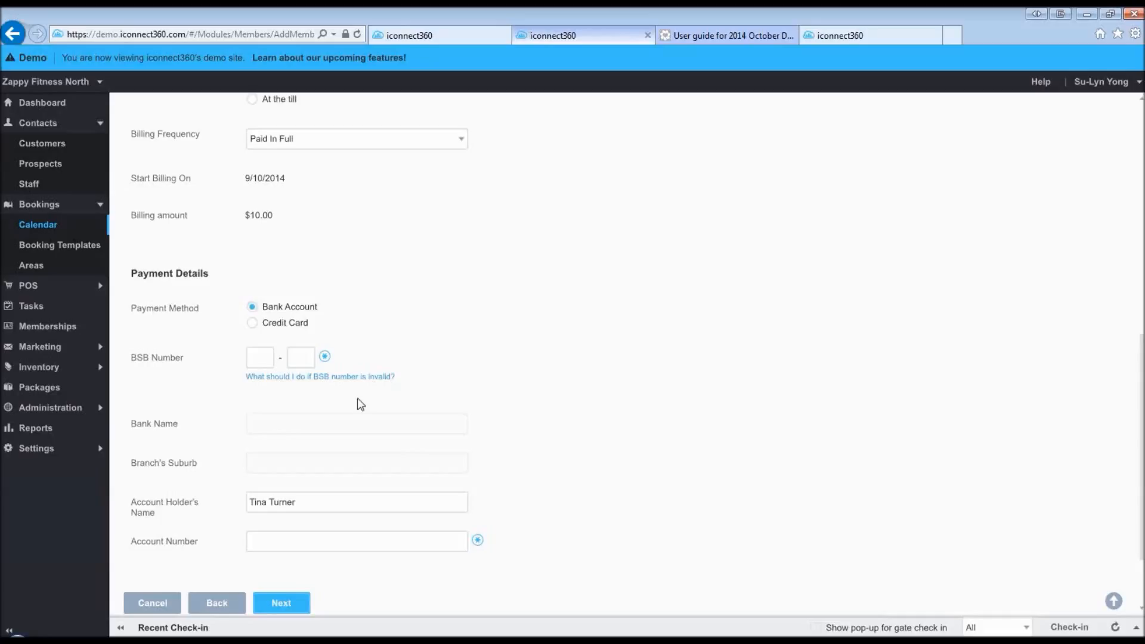
scroll(314, 262, up, 3)
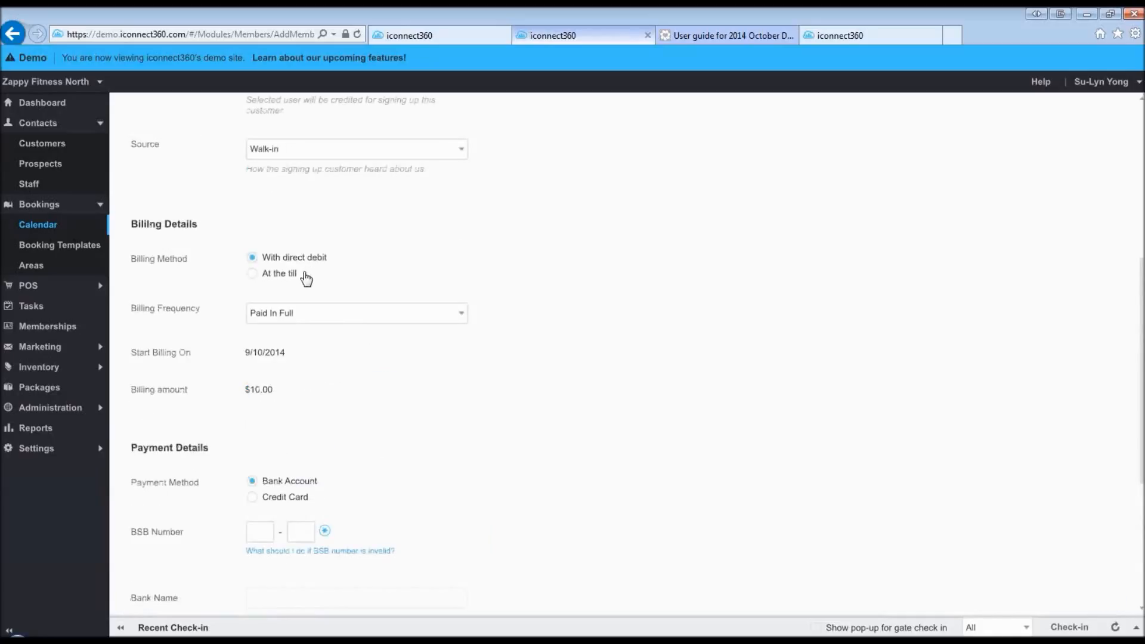
scroll(366, 385, down, 2)
scroll(369, 395, down, 2)
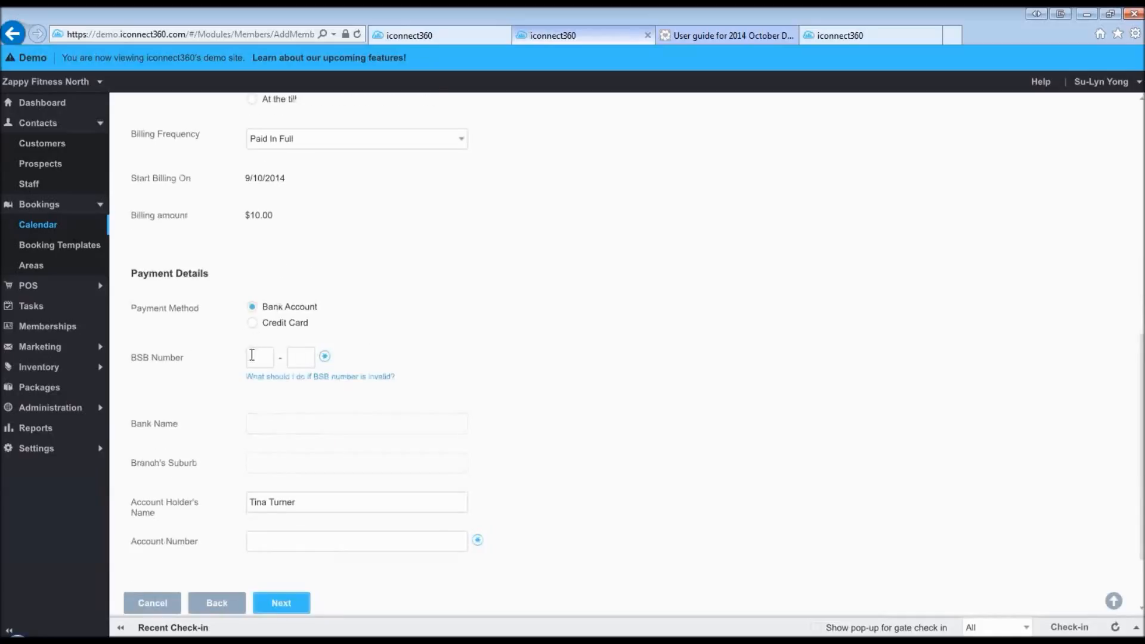
click(253, 323)
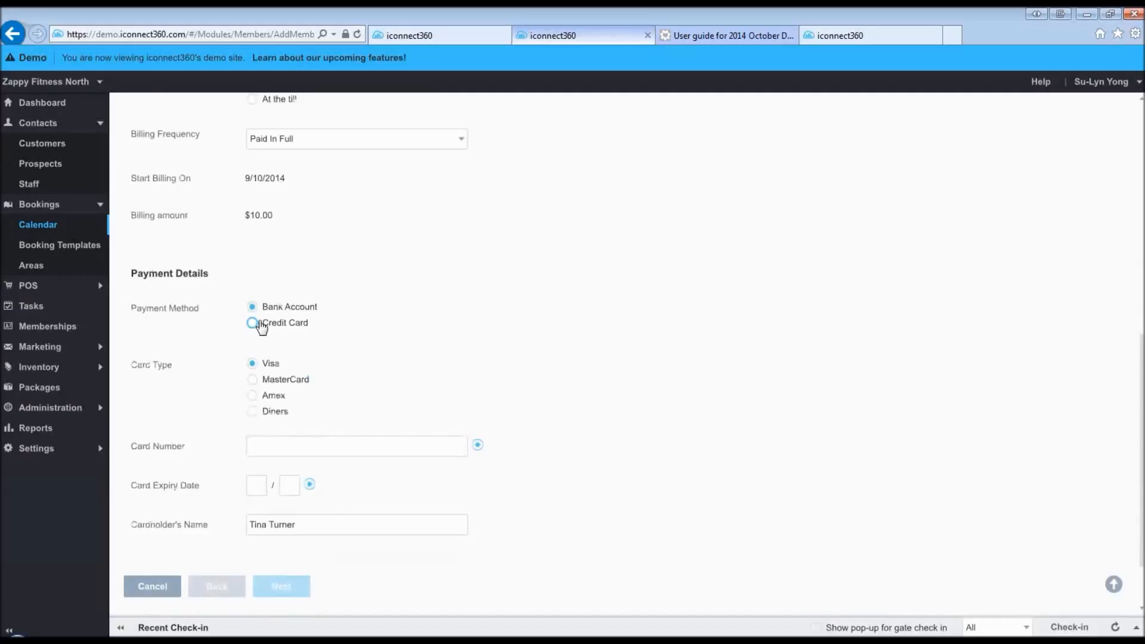
click(281, 444)
text(4111)
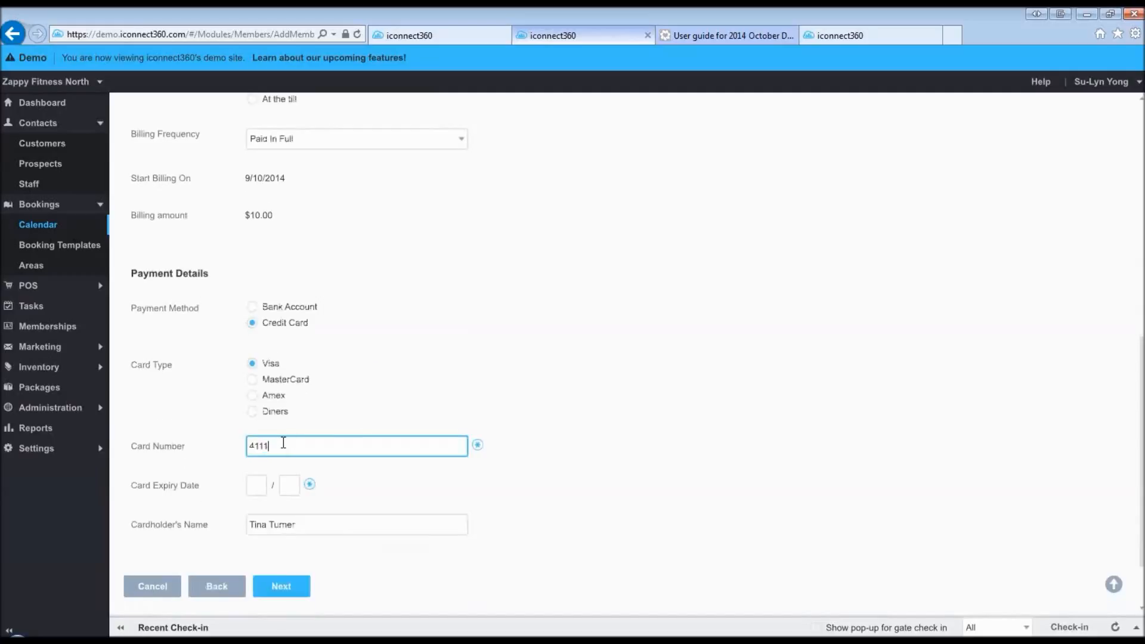
text(111111111111)
click(264, 486)
text(0)
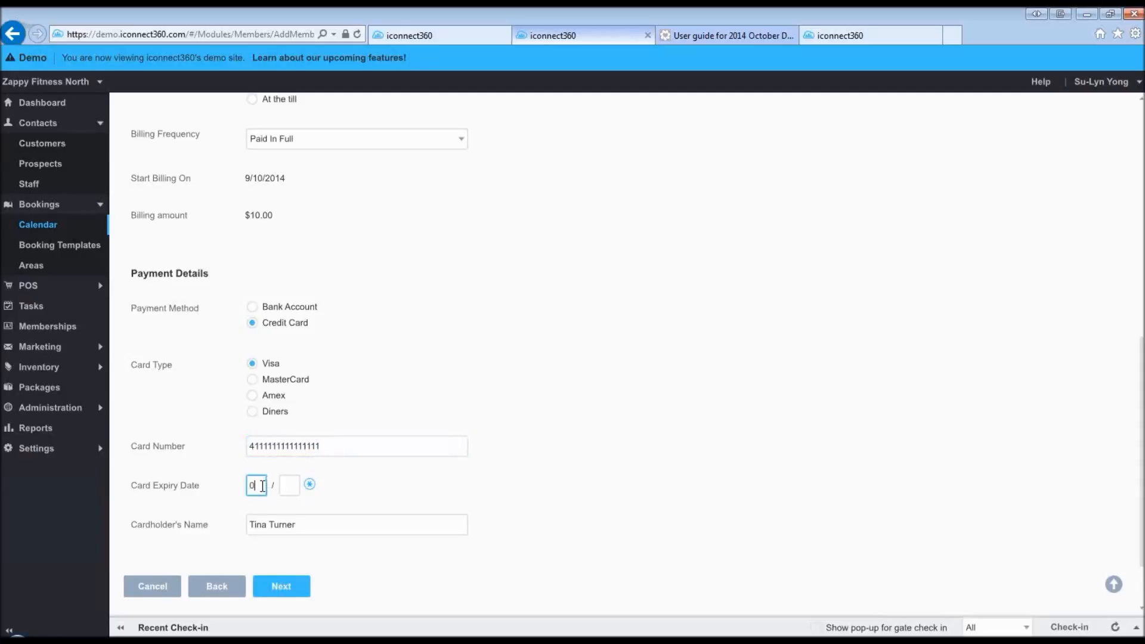
text(1)
click(296, 485)
text(19)
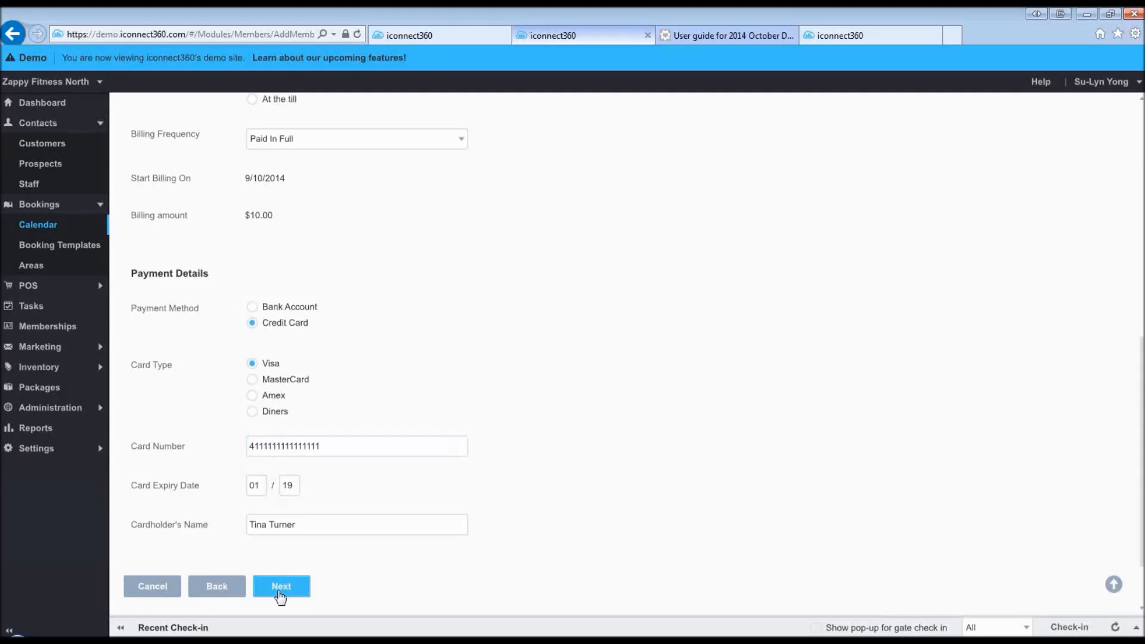
- Pass the debit authority and summary steps, finish the conversion, and view the remaining prospects
click(280, 595)
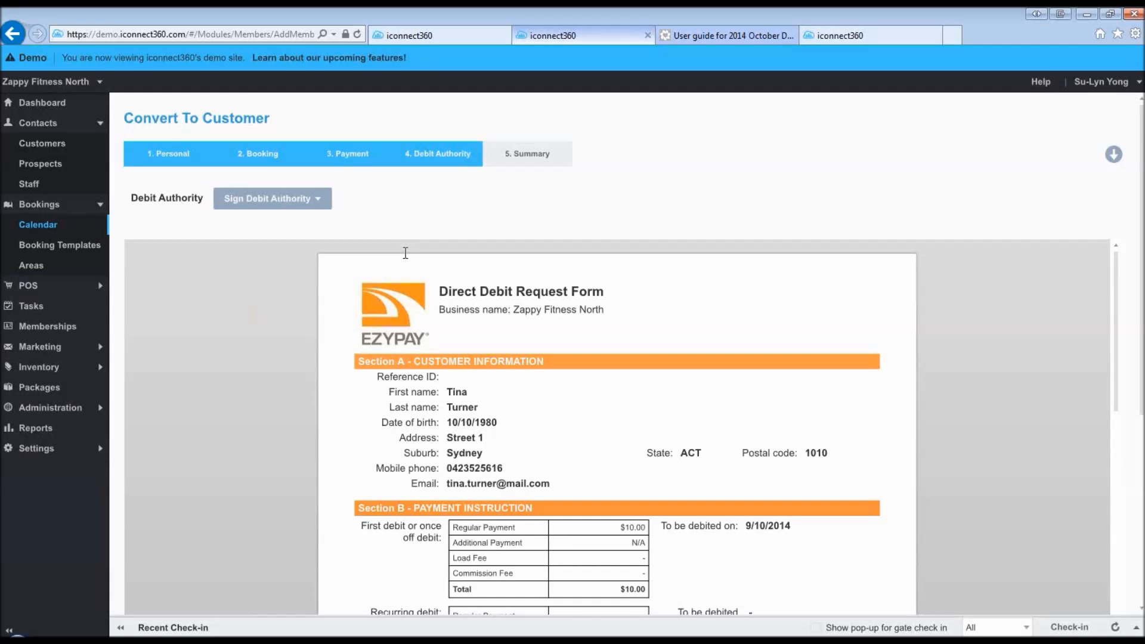
scroll(458, 360, down, 1)
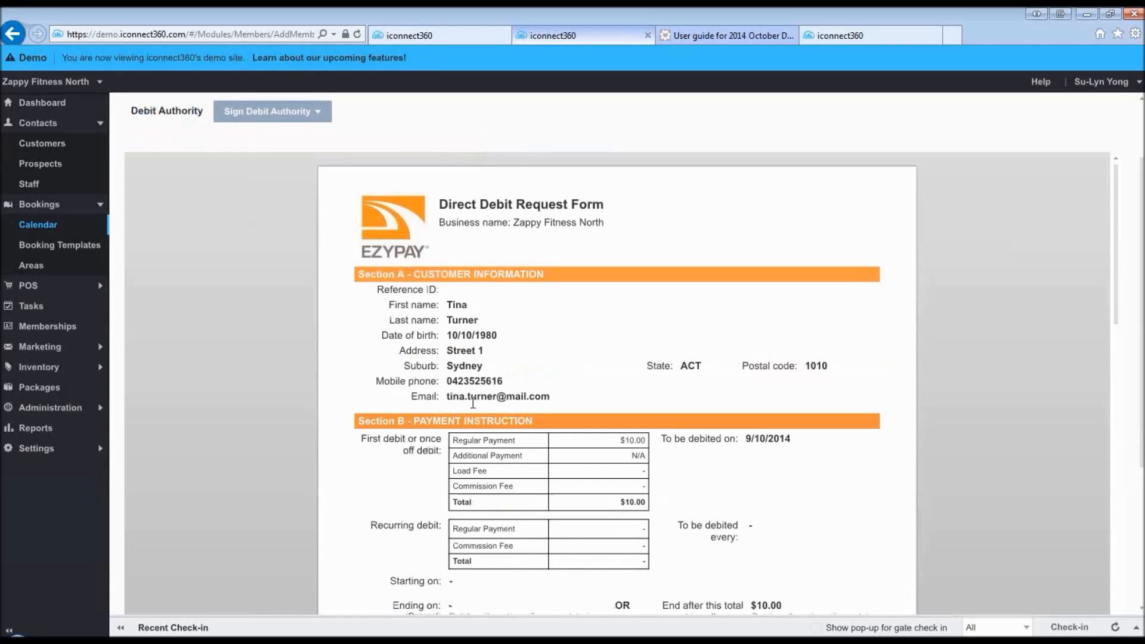
scroll(473, 403, down, 2)
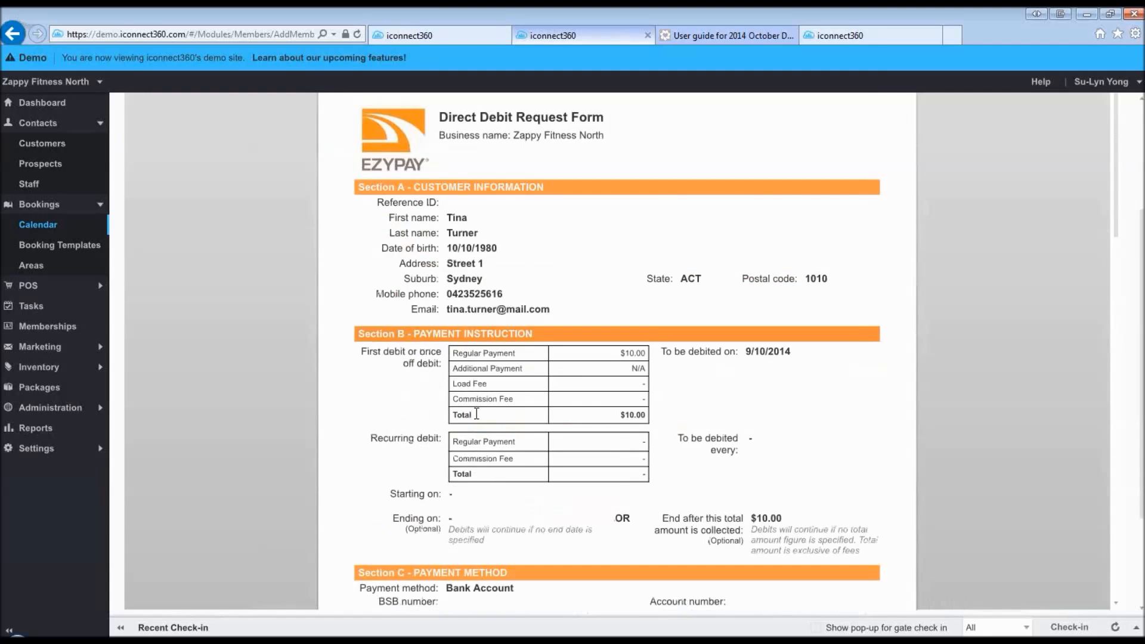
click(281, 558)
scroll(445, 388, down, 9)
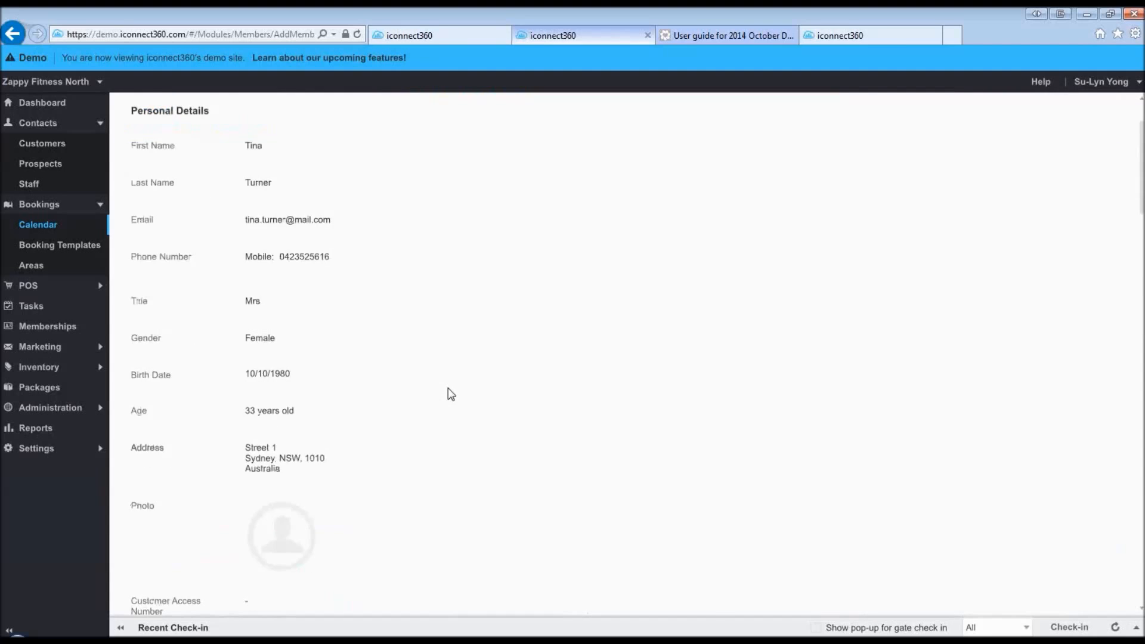
scroll(441, 484, down, 9)
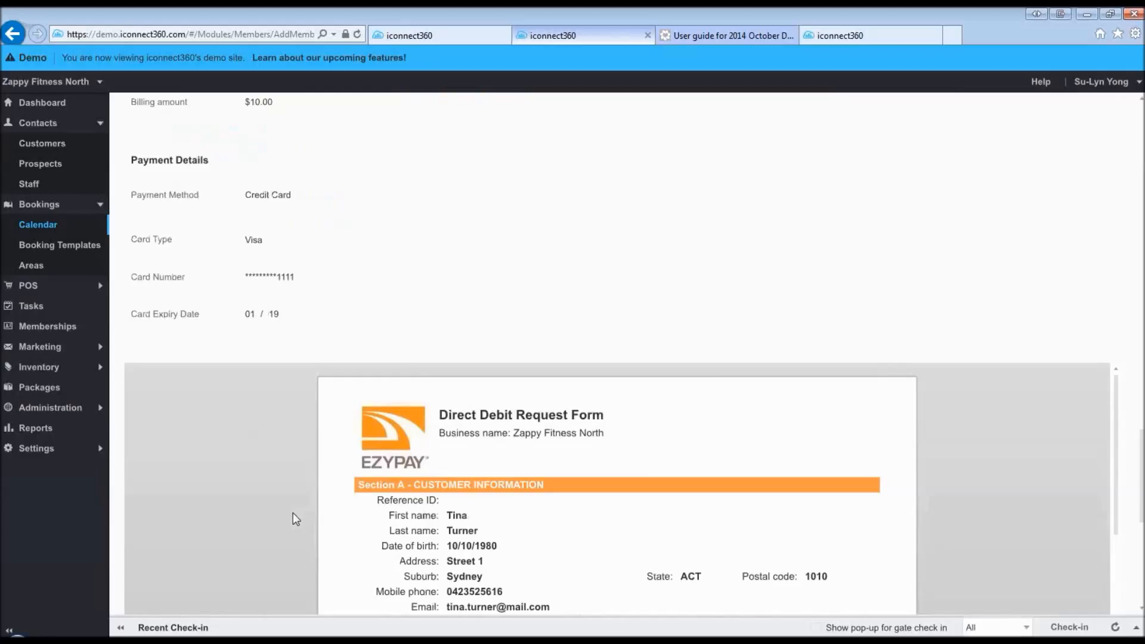
scroll(292, 519, down, 5)
click(289, 511)
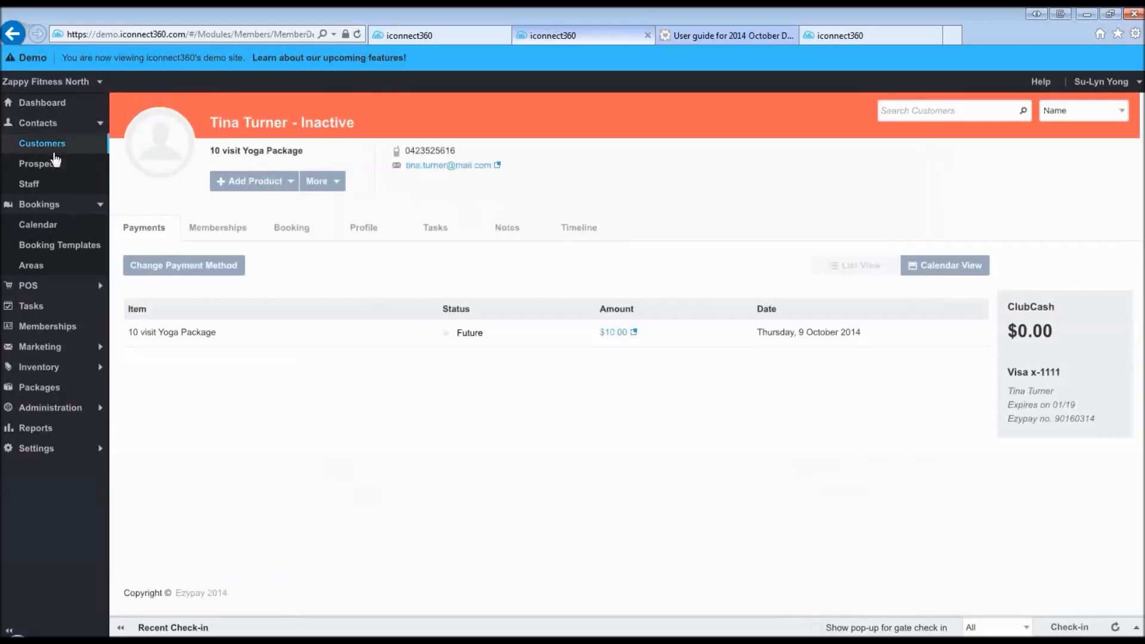
click(40, 164)
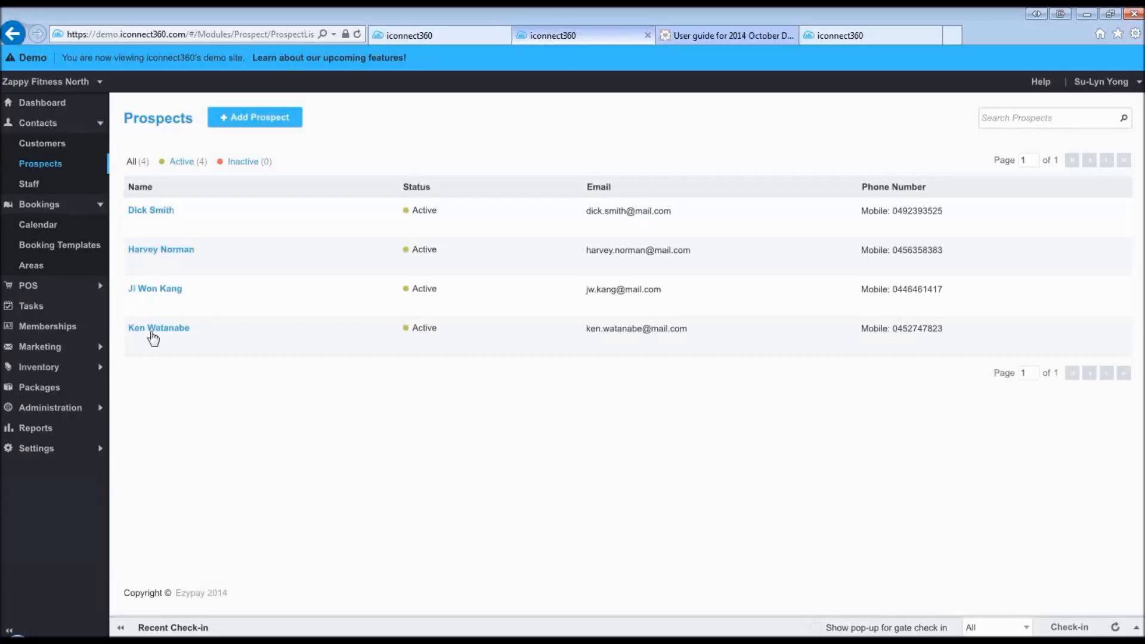
- Find the converted contact on page 2 of Customers, then switch location to Zappy Fitness
click(47, 146)
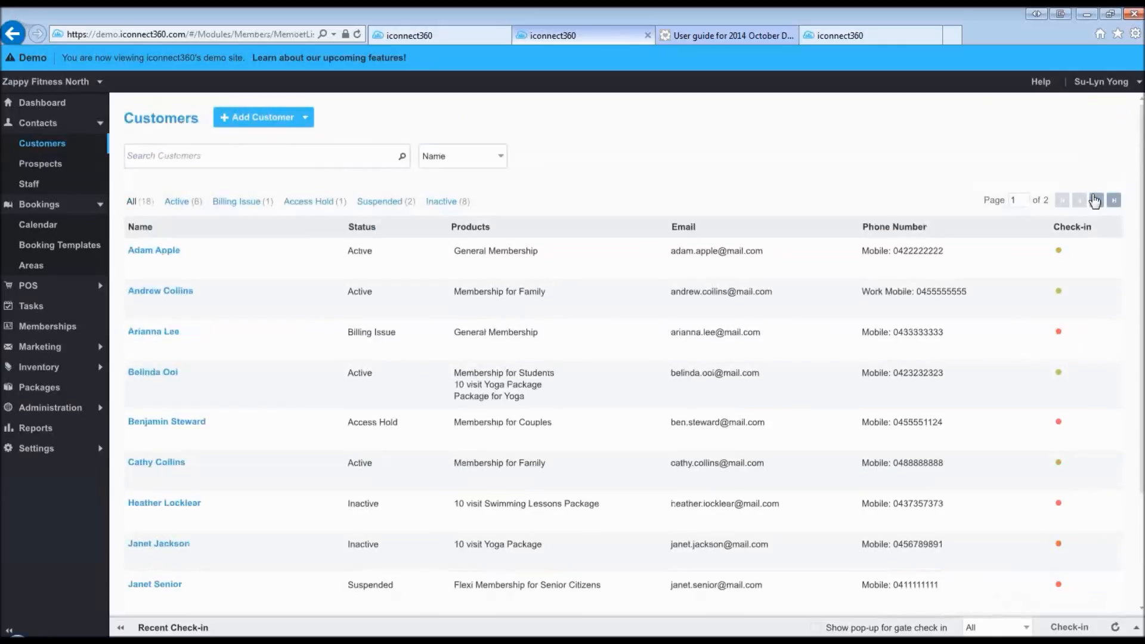
click(1095, 200)
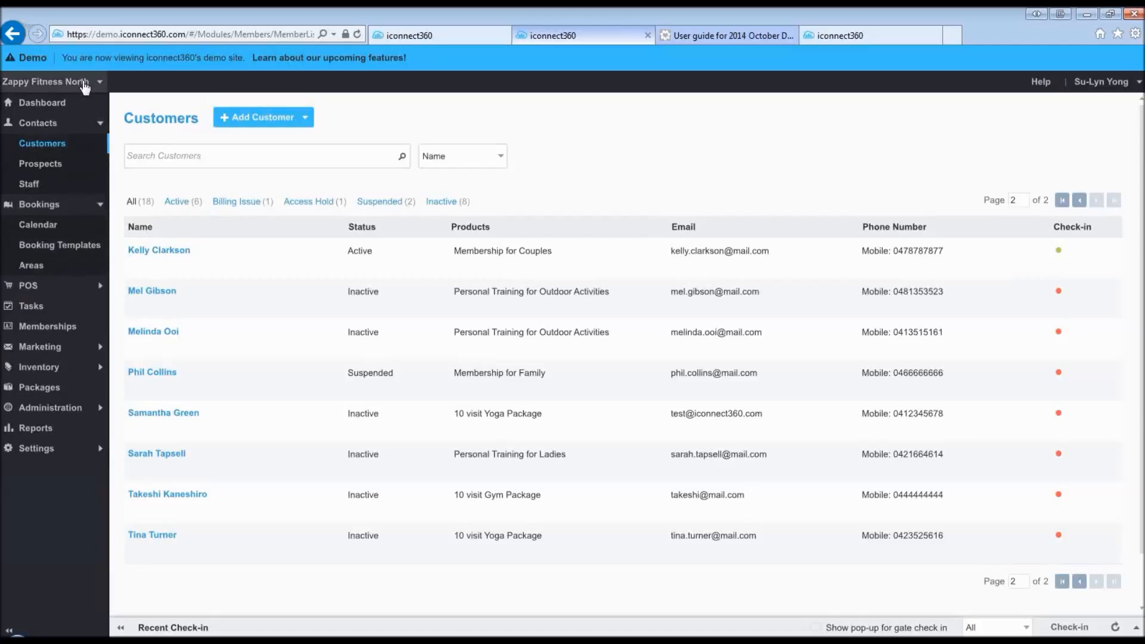
click(86, 87)
click(69, 105)
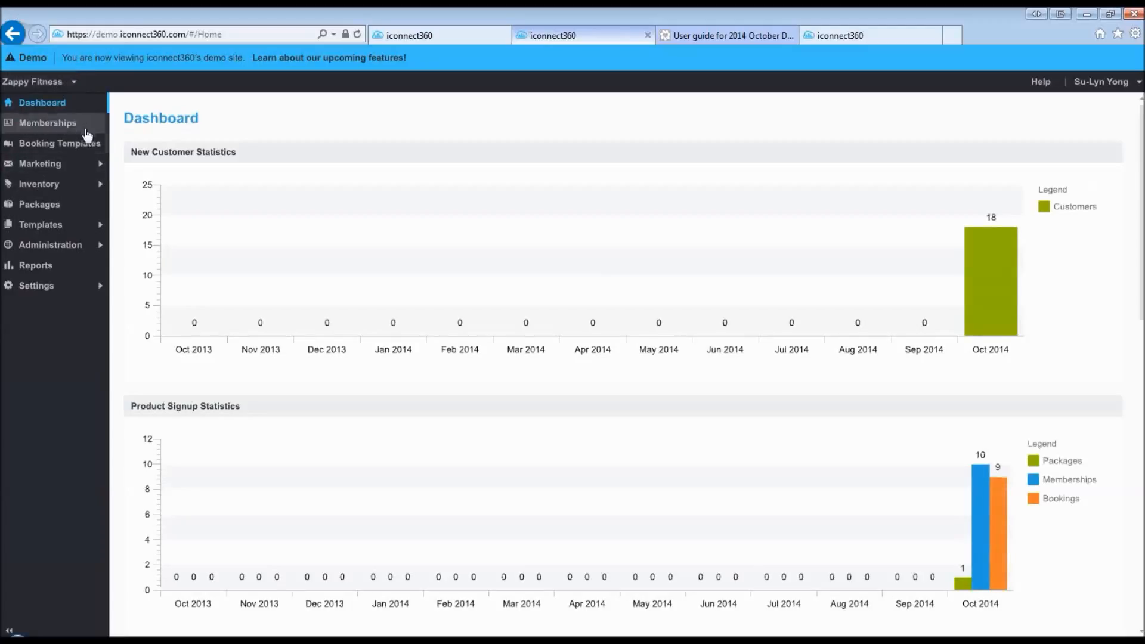
- Start a new booking template and name it 'Gym Tour'
click(50, 149)
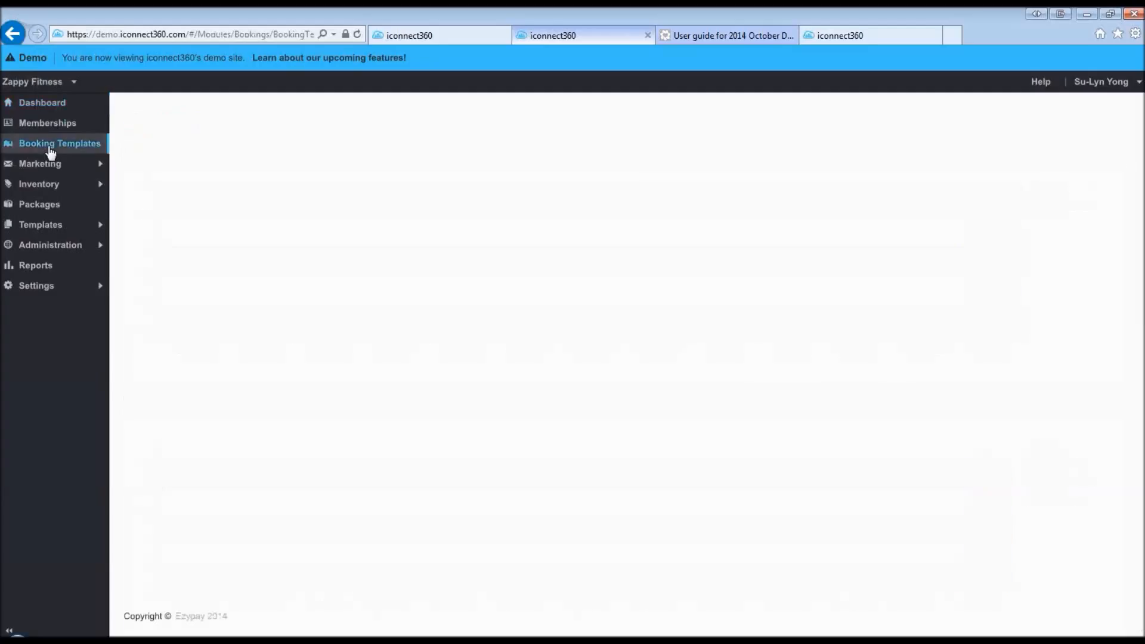
click(336, 122)
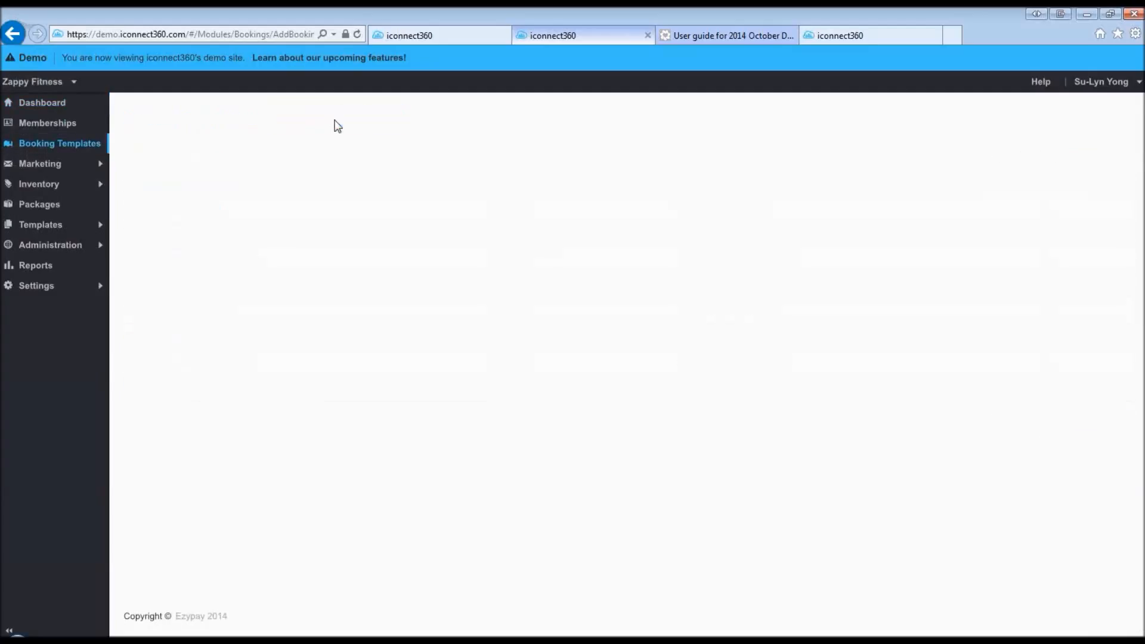
click(260, 227)
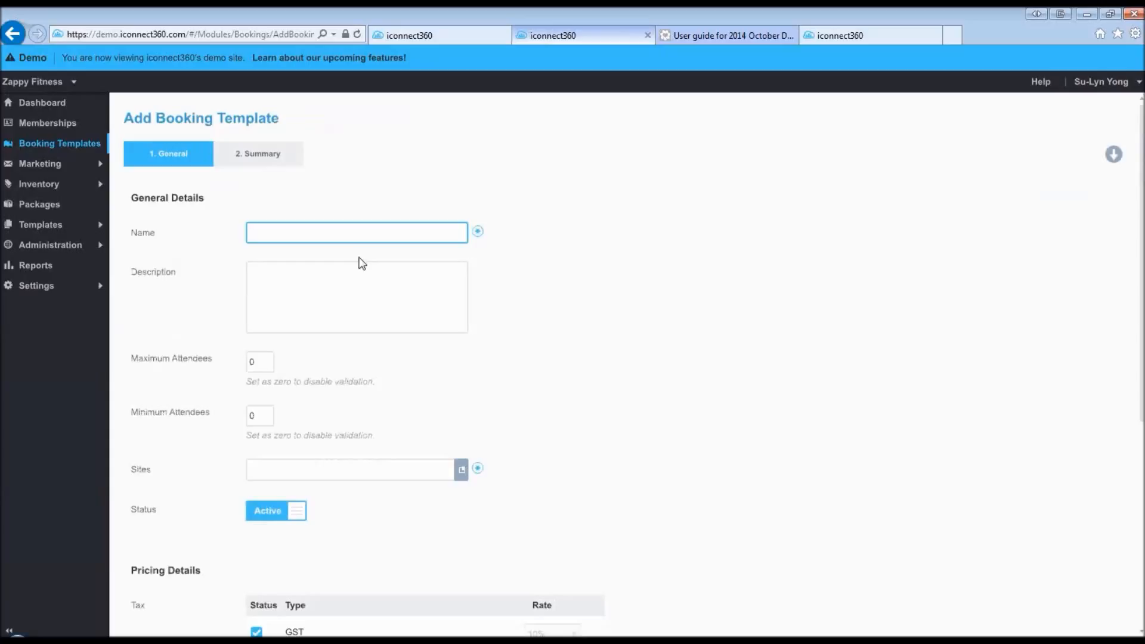
text(Gym tour)
key(BackSpace)
key(BackSpace)
key(BackSpace)
key(BackSpace)
text(Tour)
- Bring up the Sites picker to choose Zappy Fitness North for the template
click(319, 375)
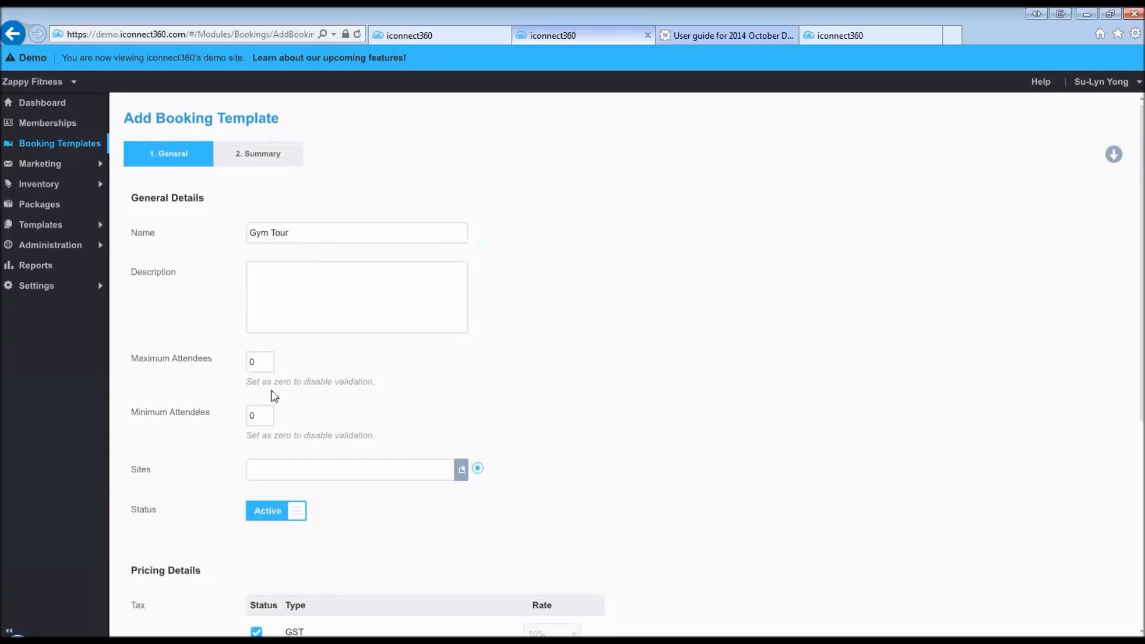
click(460, 477)
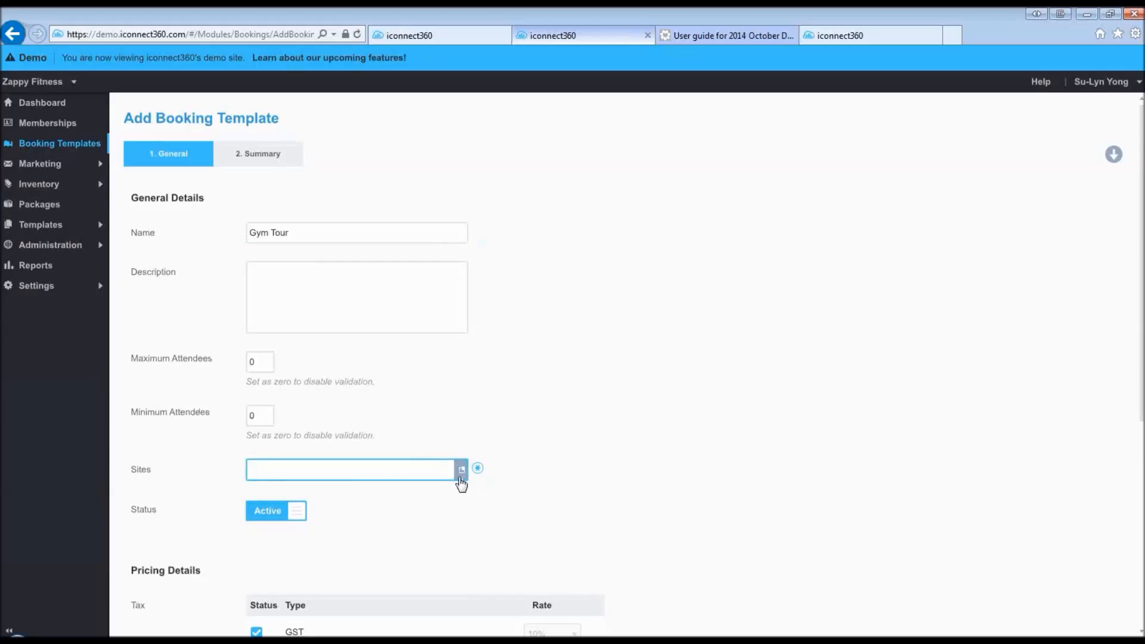
click(460, 477)
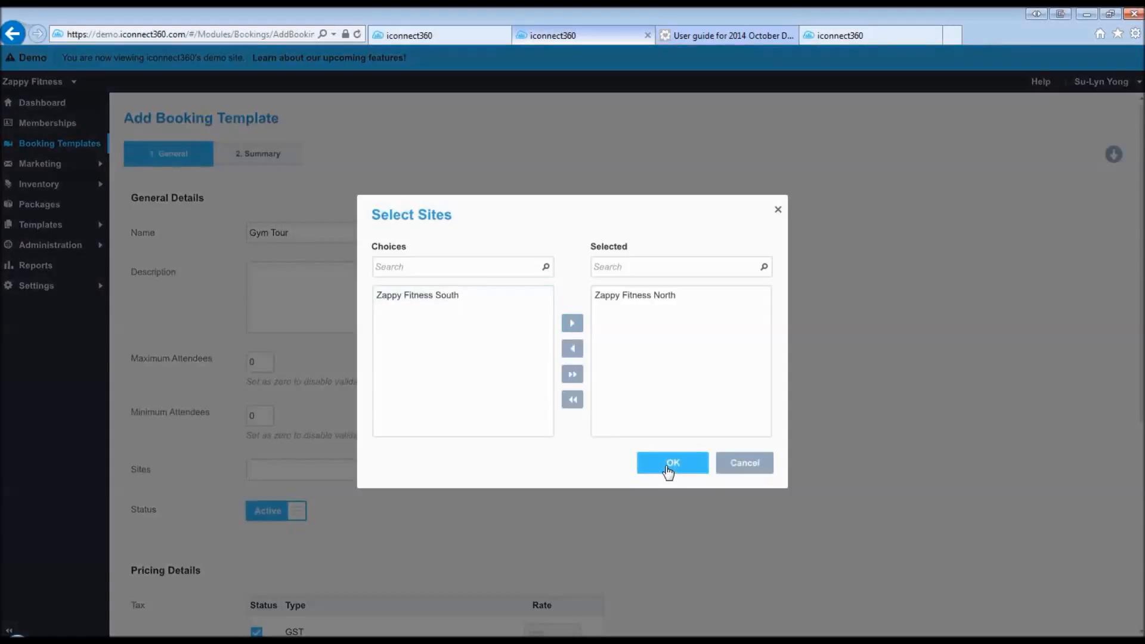
- Confirm Zappy Fitness North as the site and set Allow Online Signup to Yes
click(667, 468)
scroll(600, 391, down, 3)
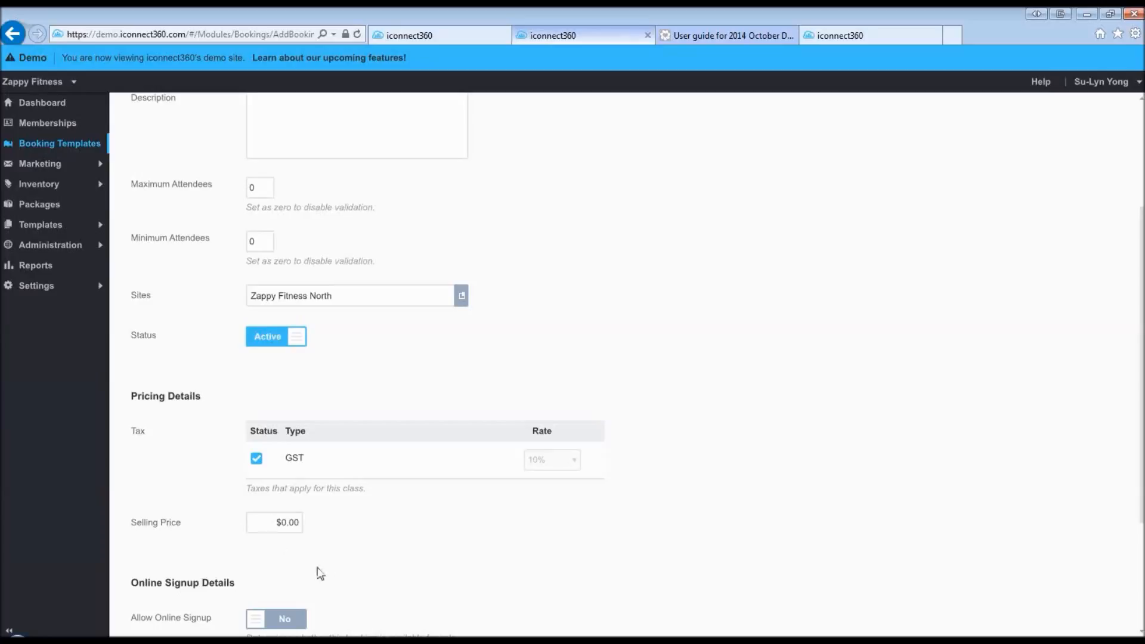
scroll(358, 555, down, 2)
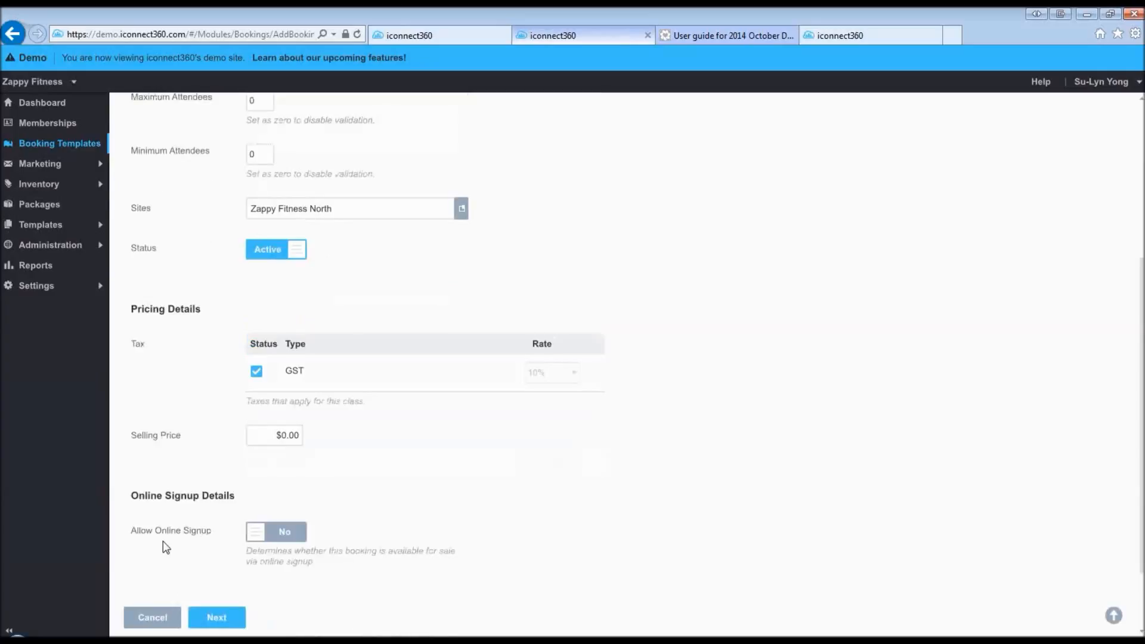
scroll(161, 549, down, 2)
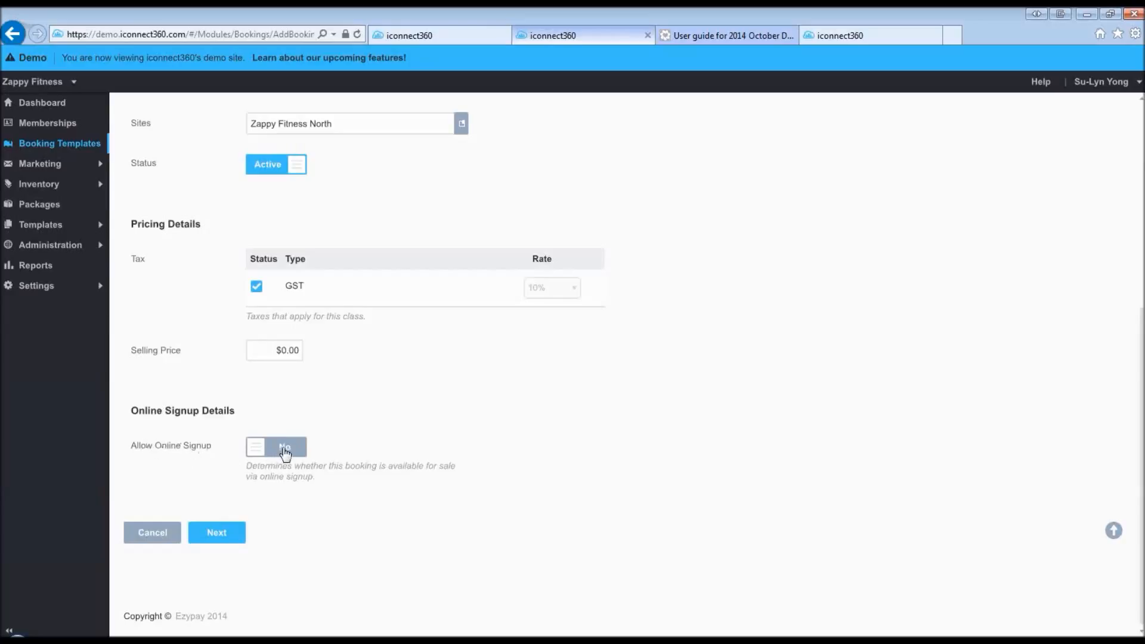
click(280, 447)
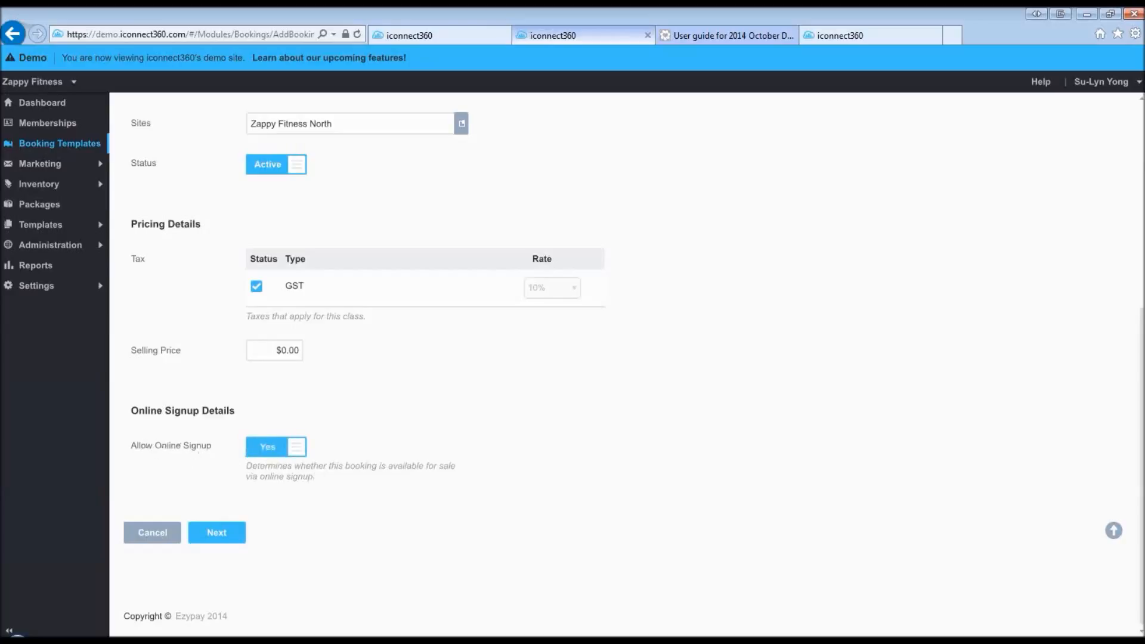
- Move on to the Summary step and finish saving the Gym Tour template
click(220, 539)
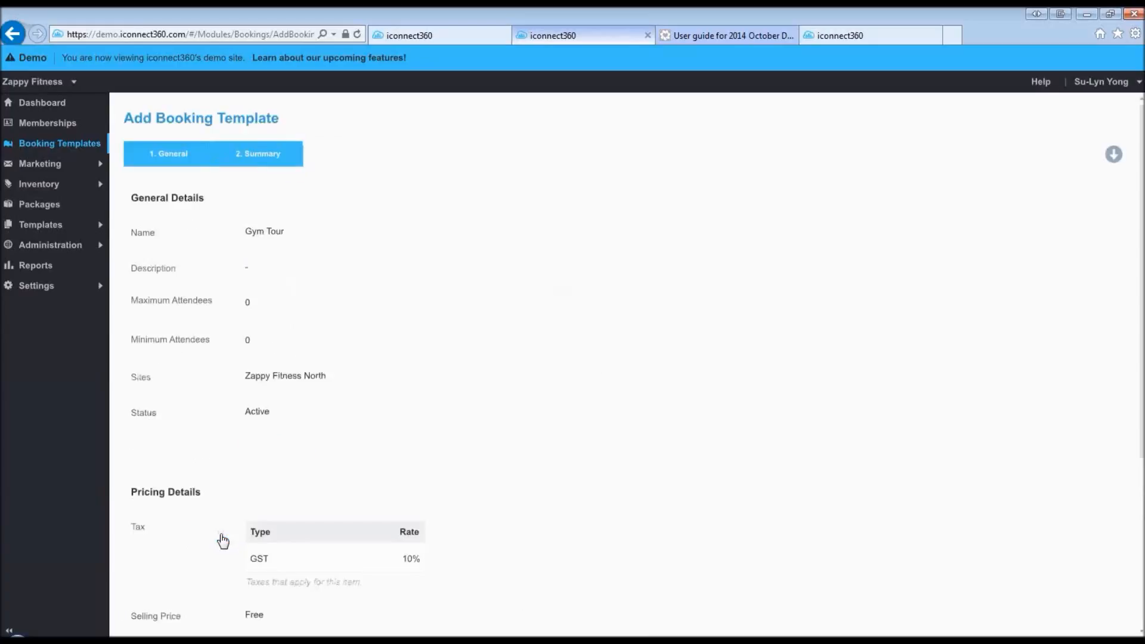
scroll(433, 400, down, 3)
scroll(432, 410, down, 2)
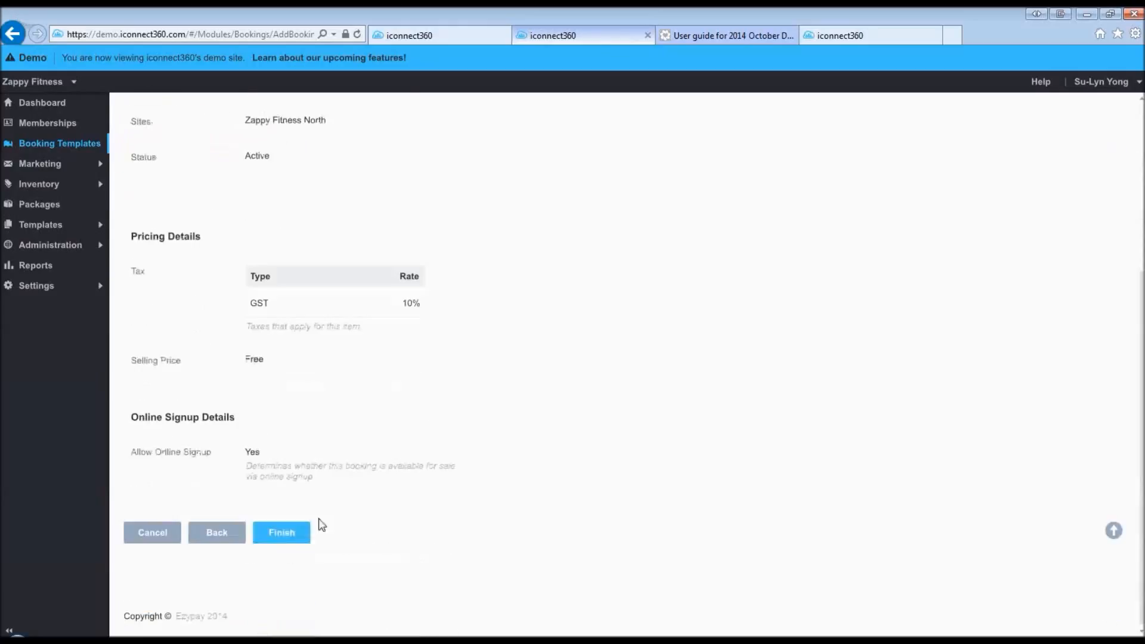
click(283, 539)
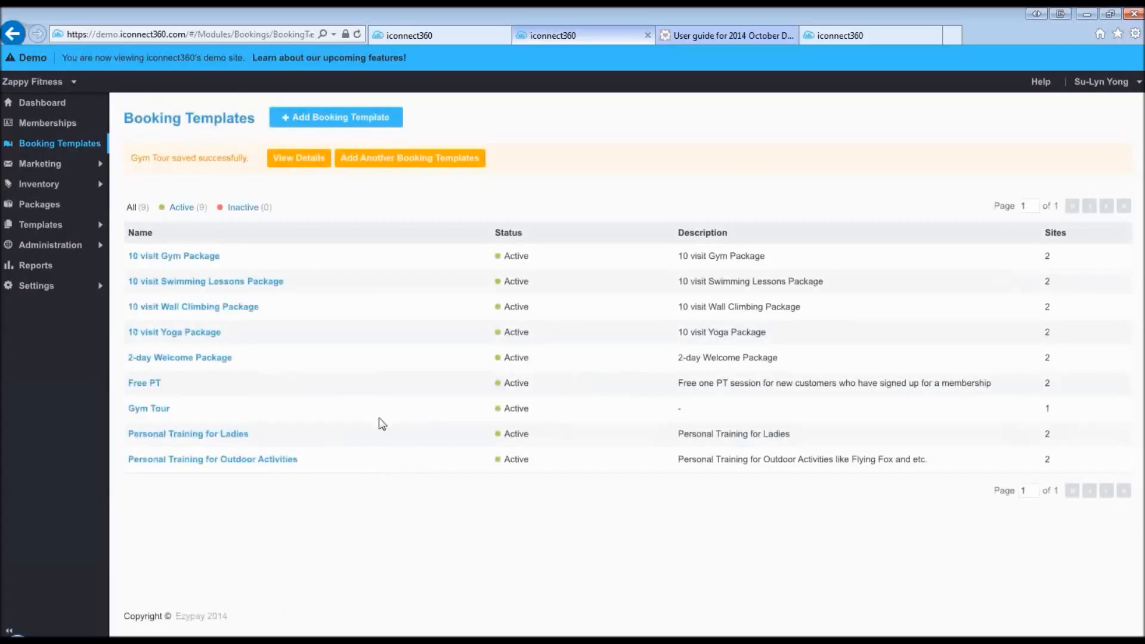
- Switch to the Zappy Fitness North site and open Bookings > Booking Templates
click(71, 84)
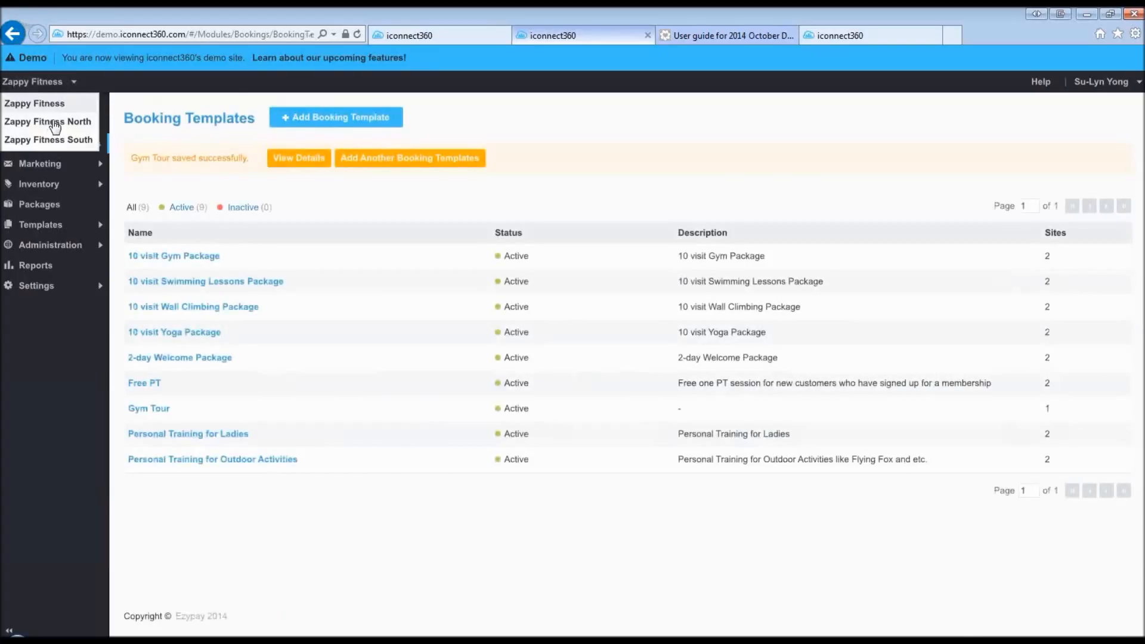
click(55, 122)
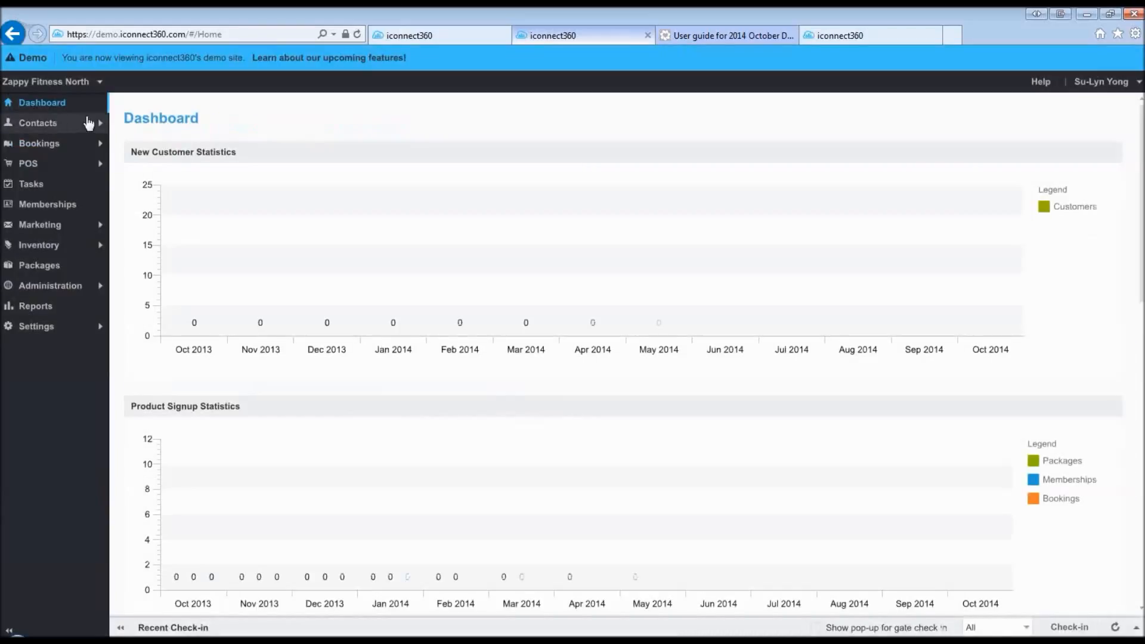
click(43, 145)
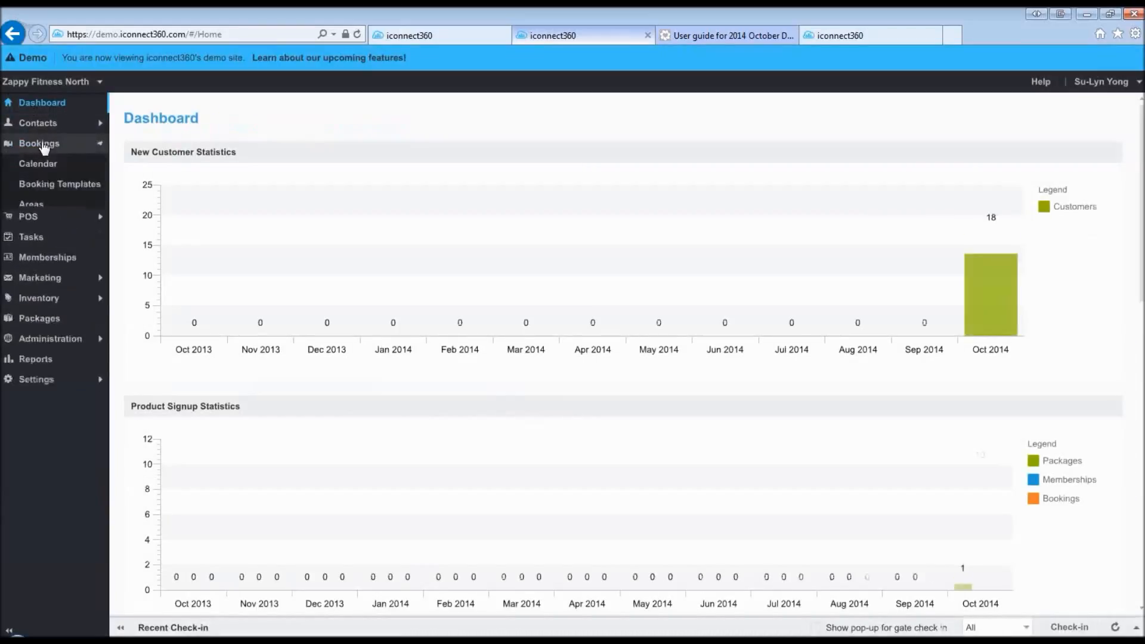
click(43, 186)
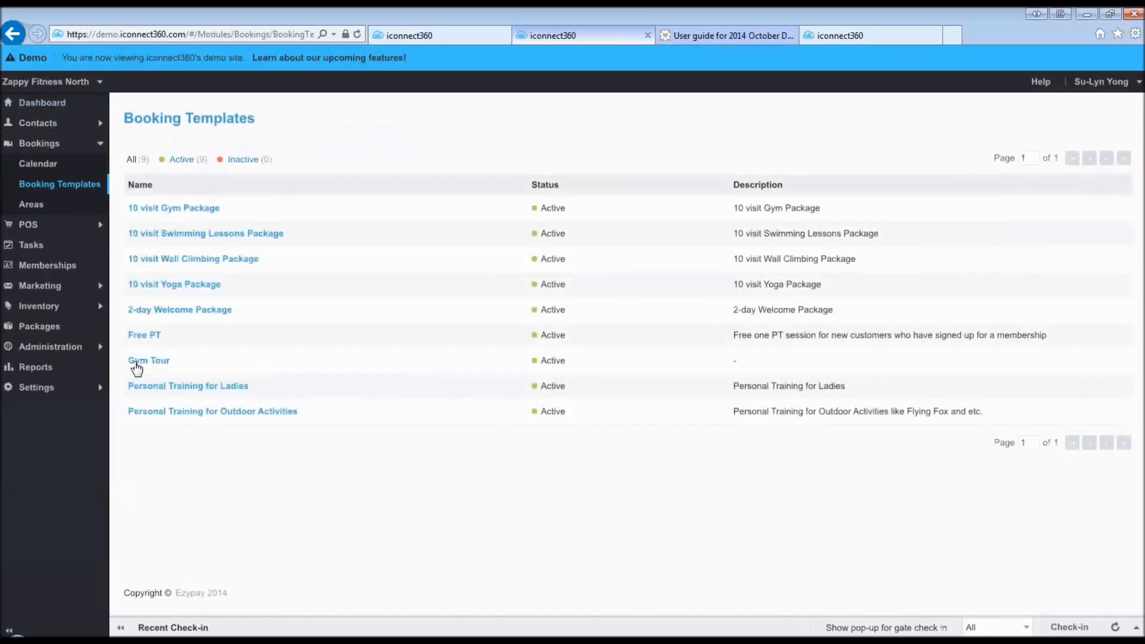
- Show Gym Tour's Online Signup Details, then start a new browser tab
click(136, 364)
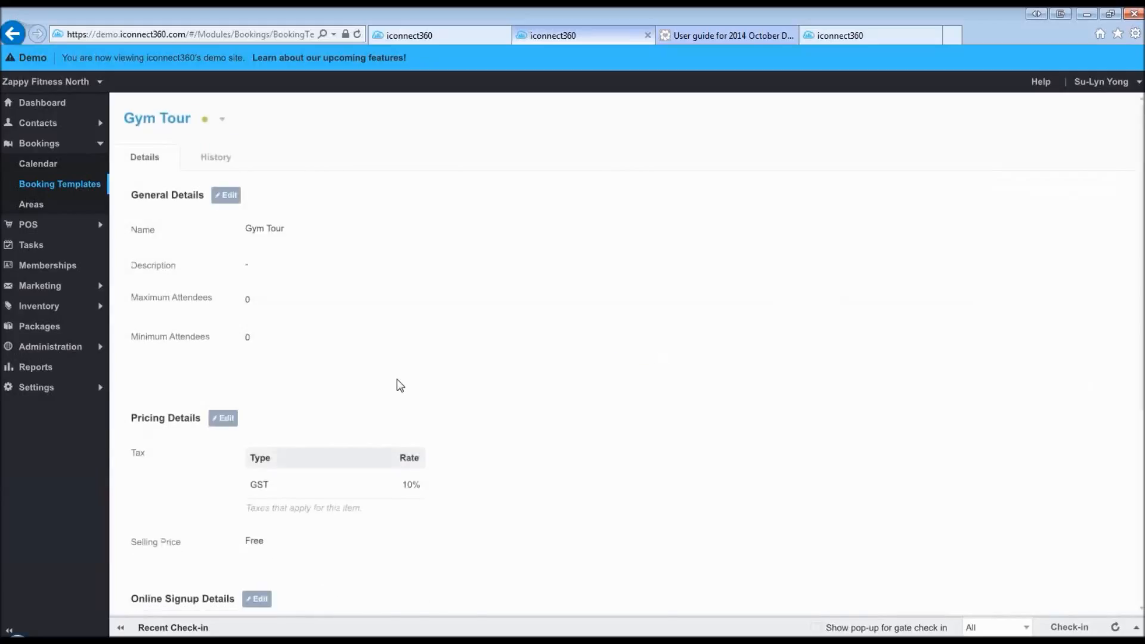
scroll(399, 385, down, 5)
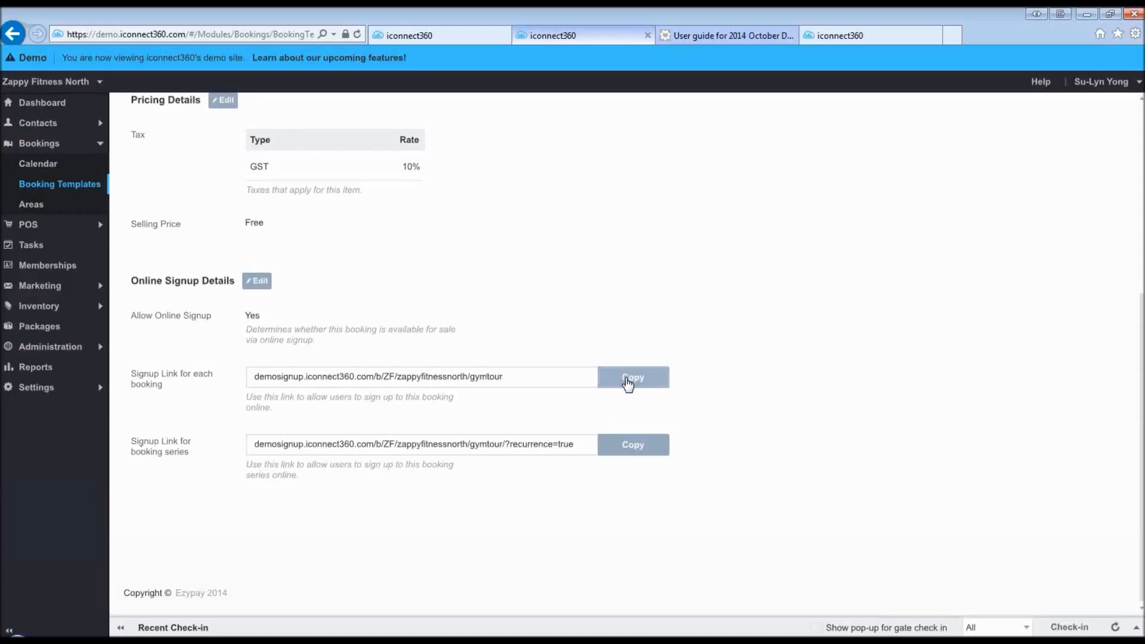
click(954, 36)
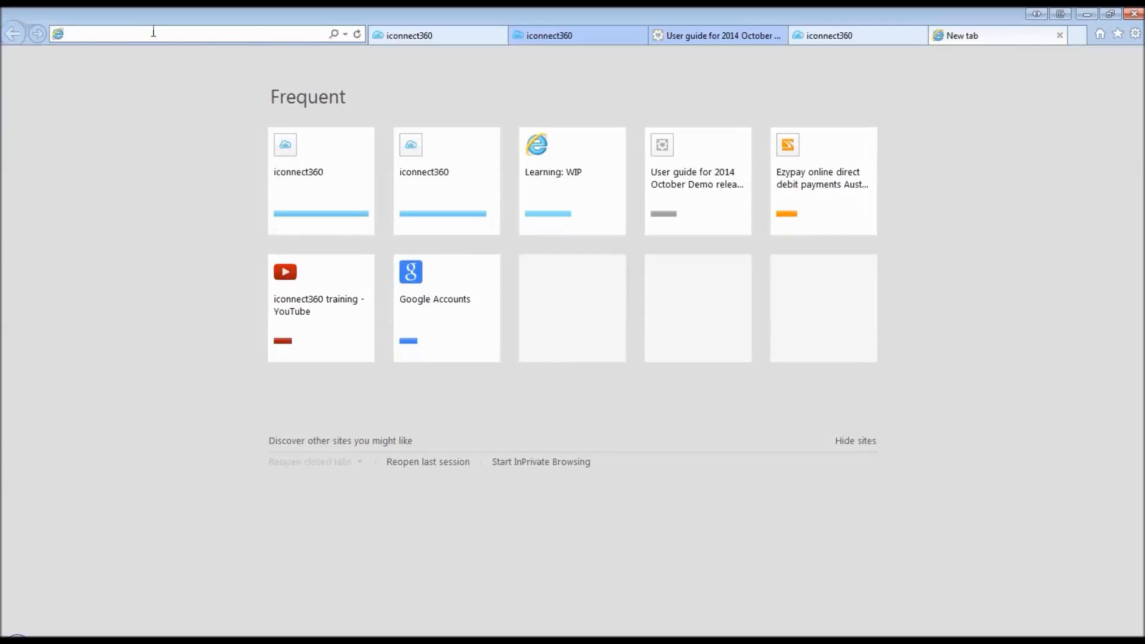
- Paste the Gym Tour signup link into the address bar and load the page
text(demosignup.iconnect360.com/b/ZF/zappyfitnessnorth/gymtour)
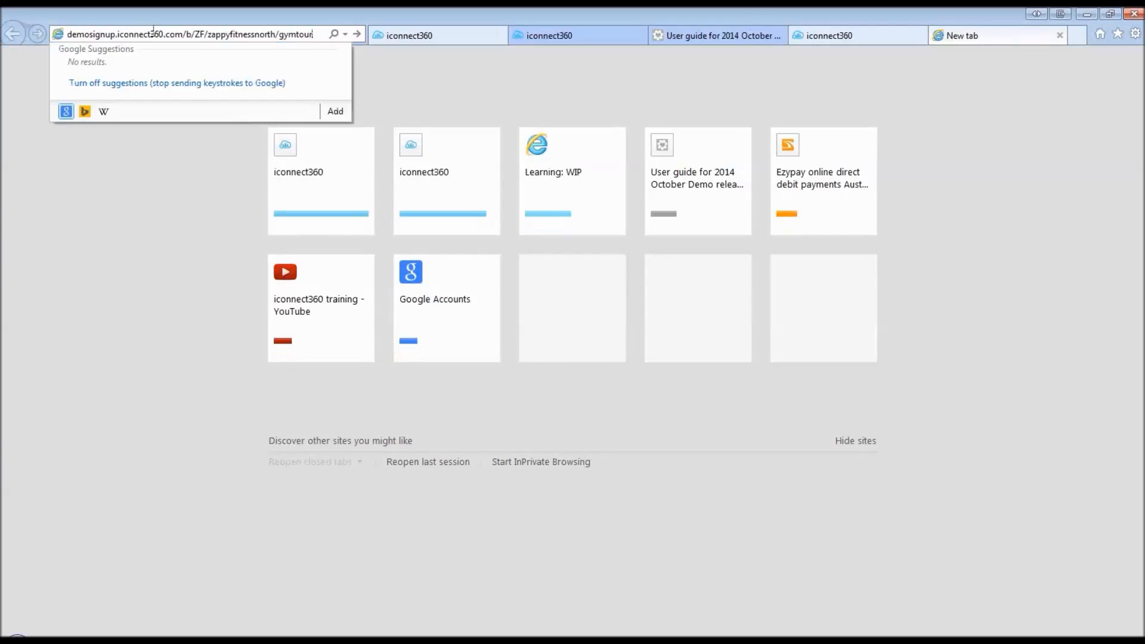
key(Return)
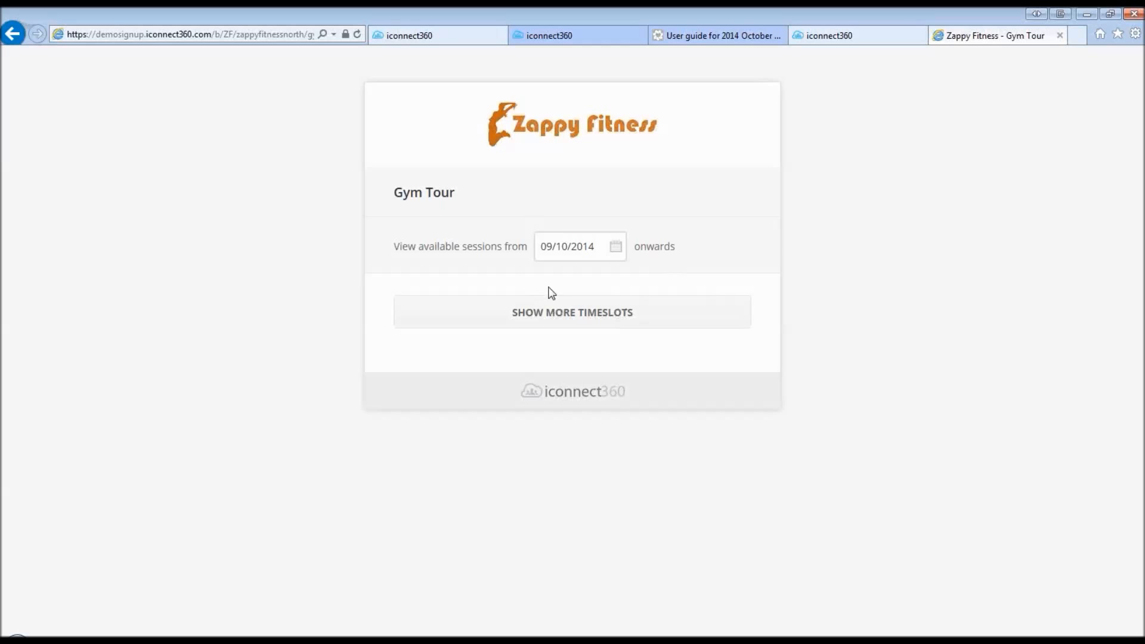
- Return to the admin tab showing the Gym Tour booking template's signup links
click(554, 35)
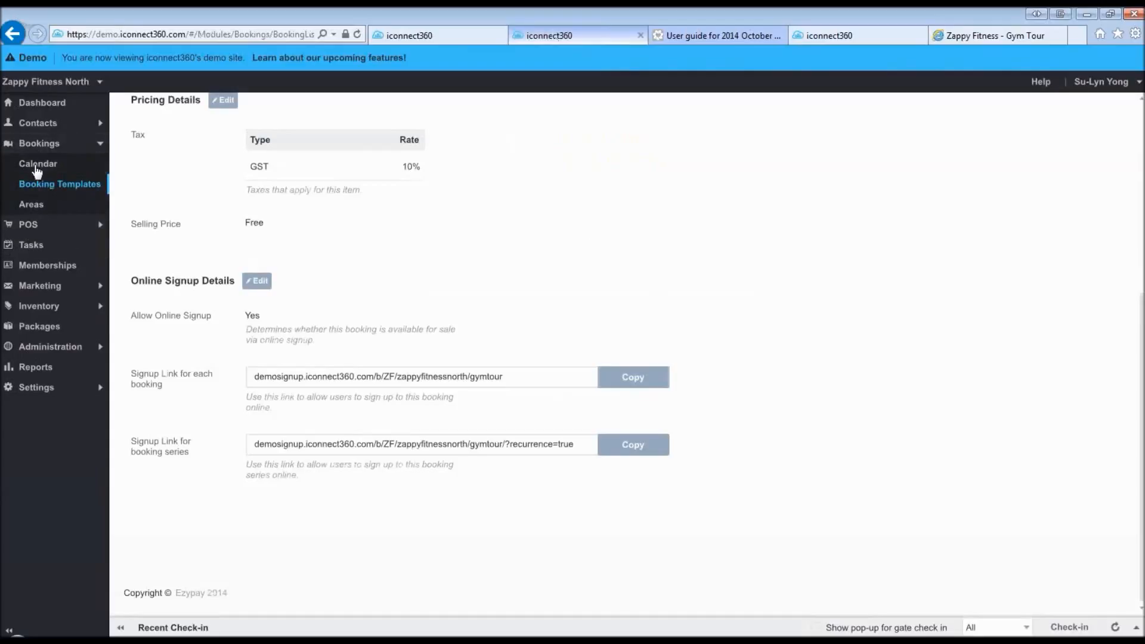
- Start a new calendar booking from the Gym Tour template
click(36, 167)
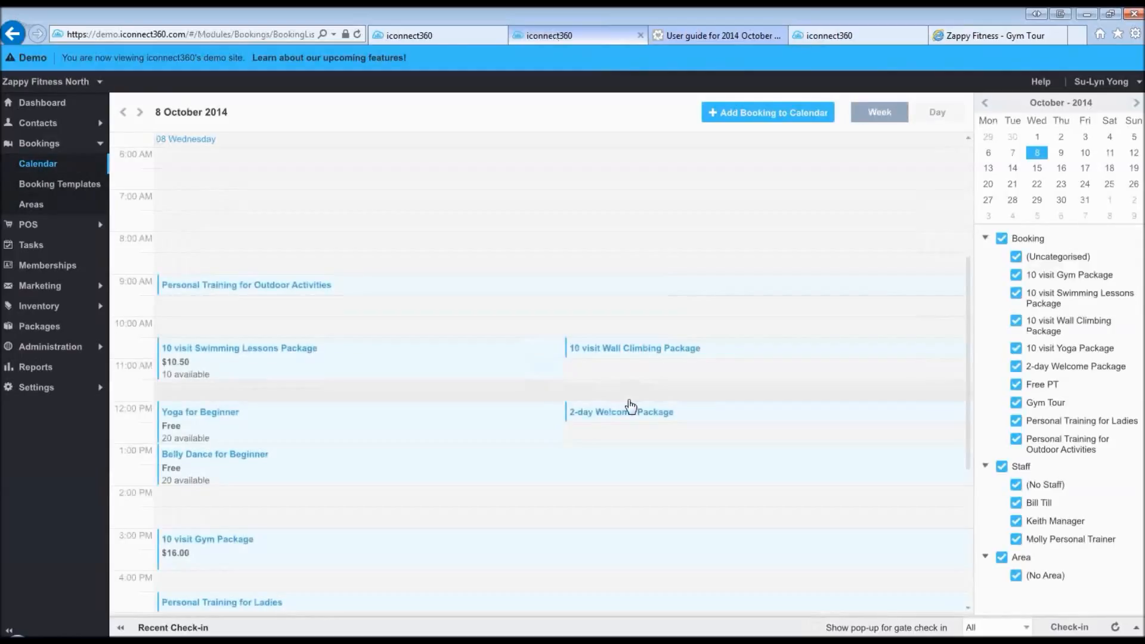
click(769, 113)
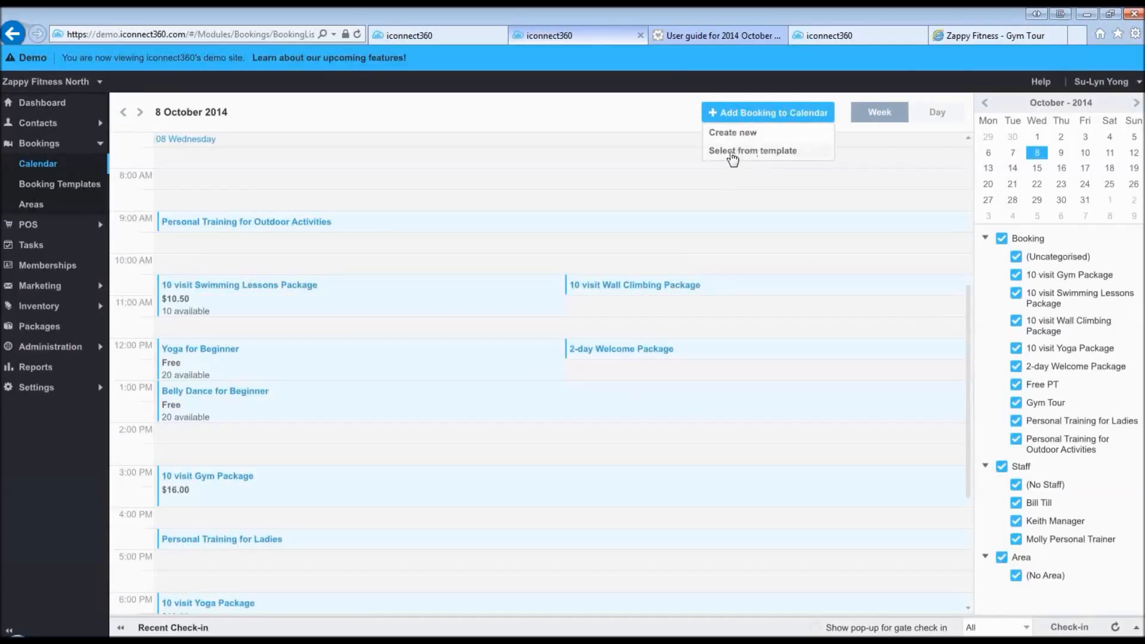
click(732, 152)
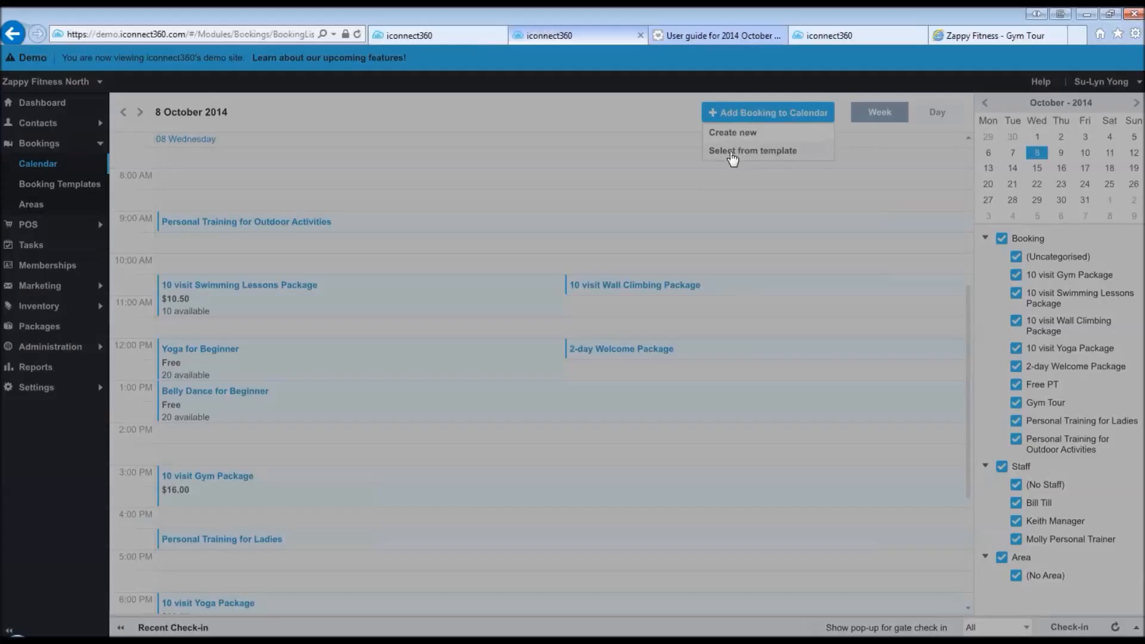
click(349, 379)
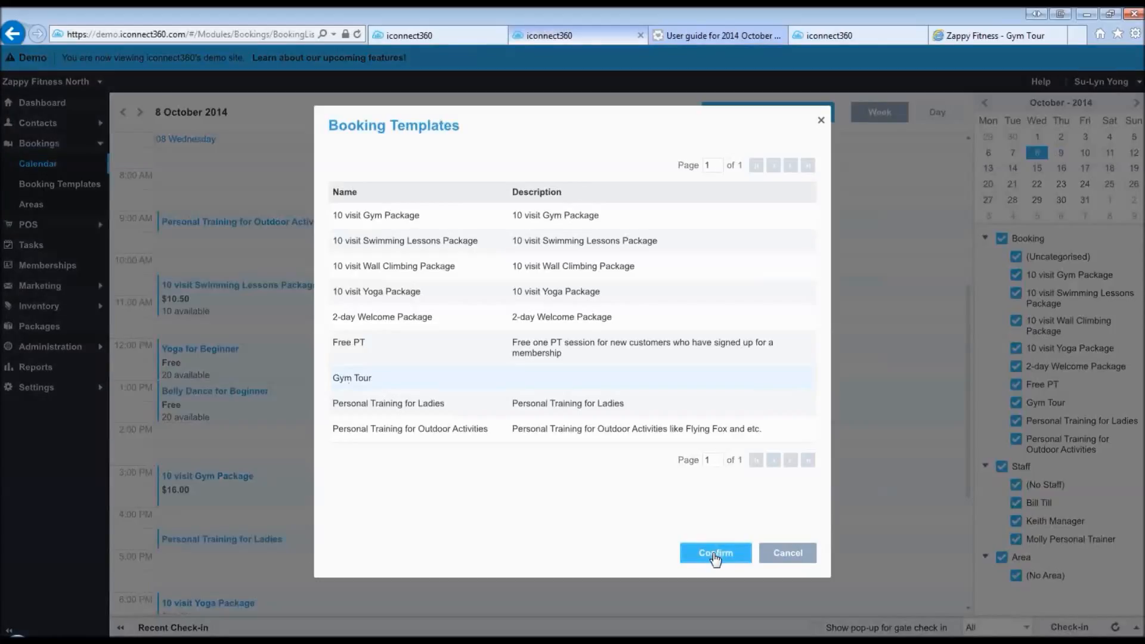
click(715, 554)
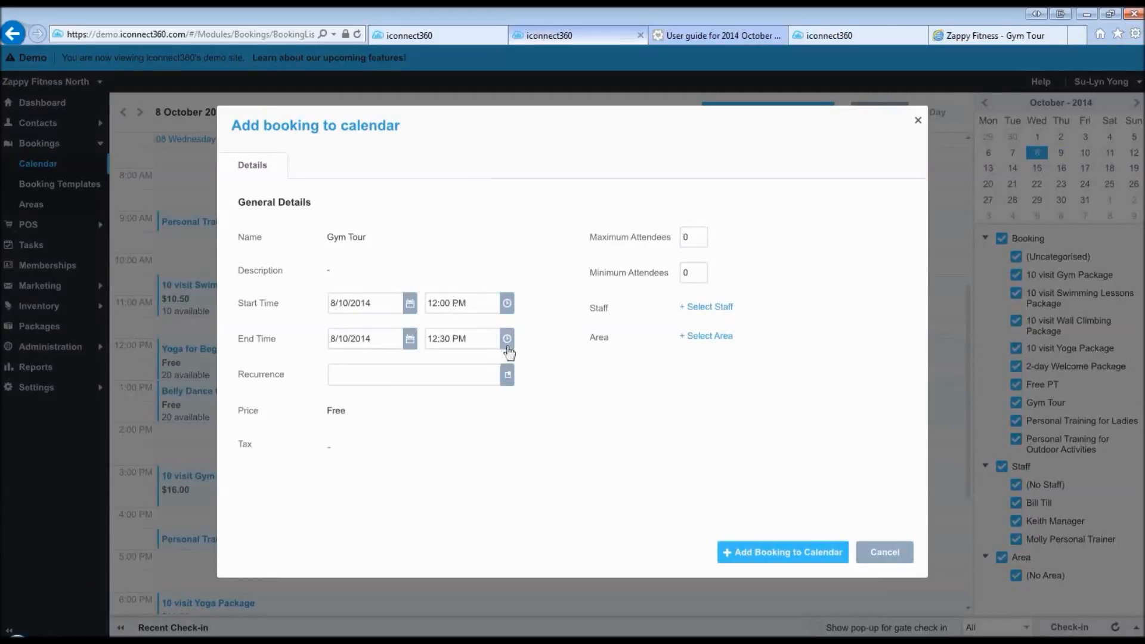
- Set the Gym Tour booking to 5:00 PM–6:00 PM on 8 October 2014 and add it
click(507, 339)
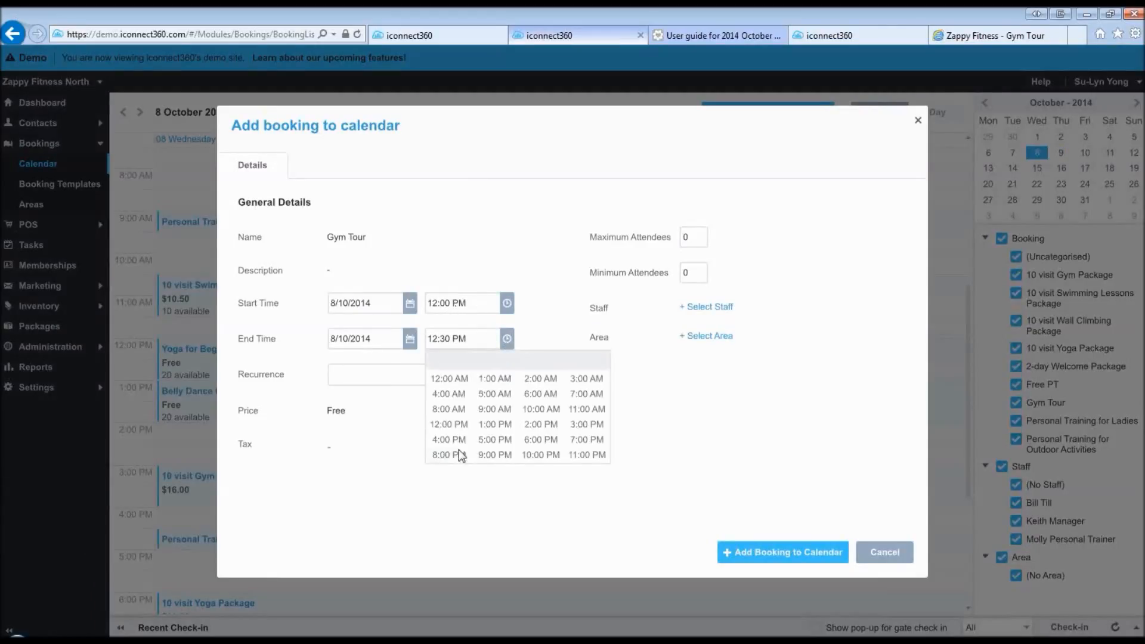
click(506, 303)
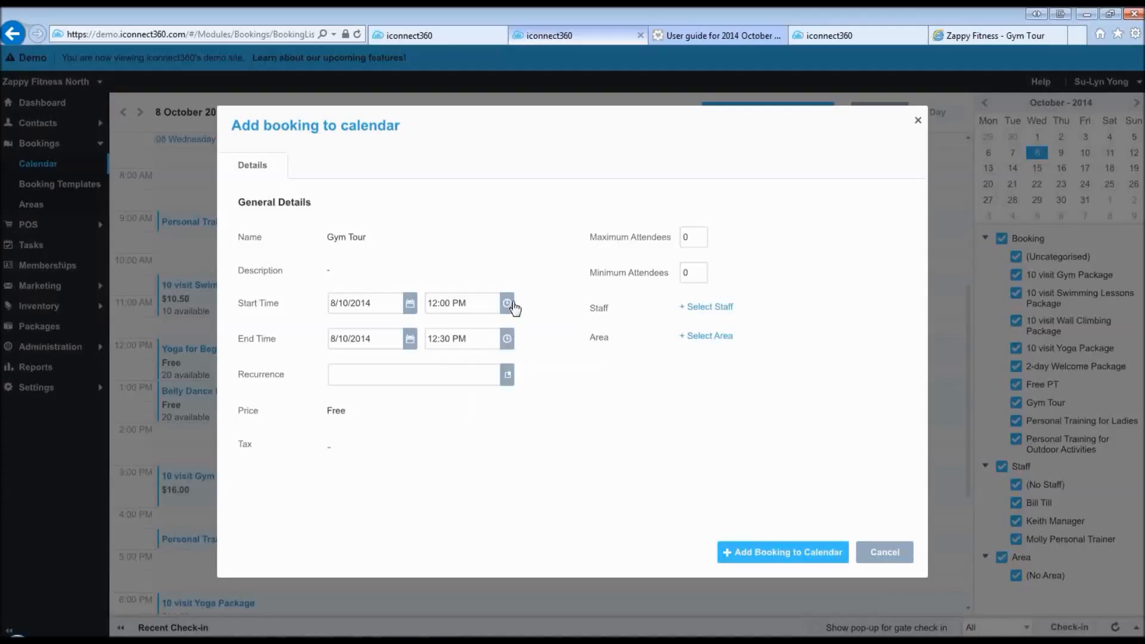
click(507, 304)
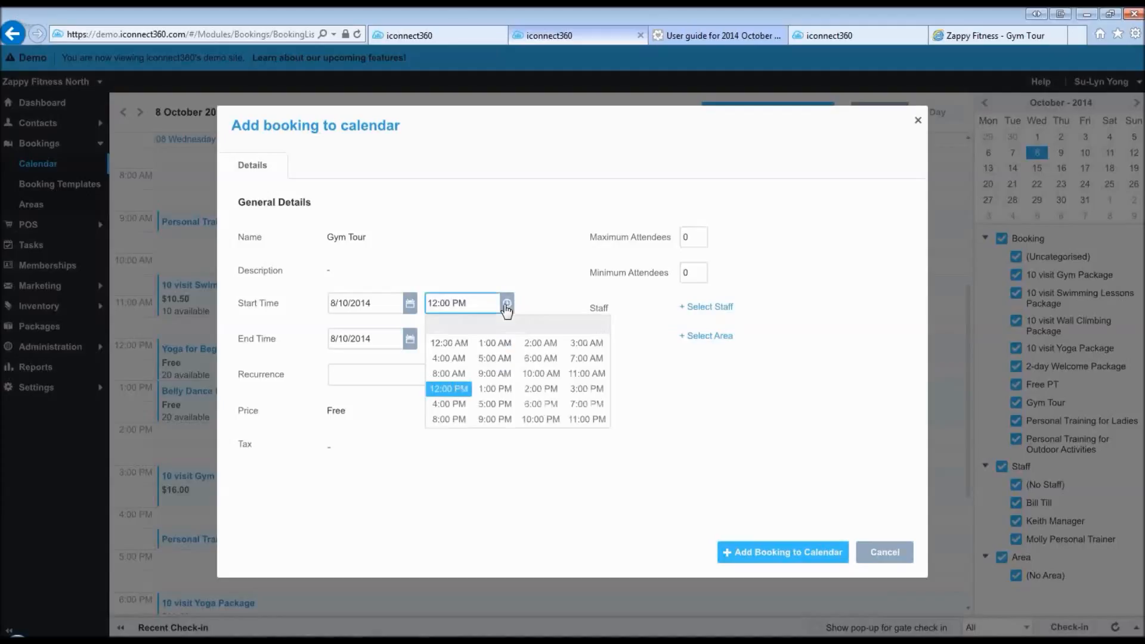
click(487, 410)
click(539, 464)
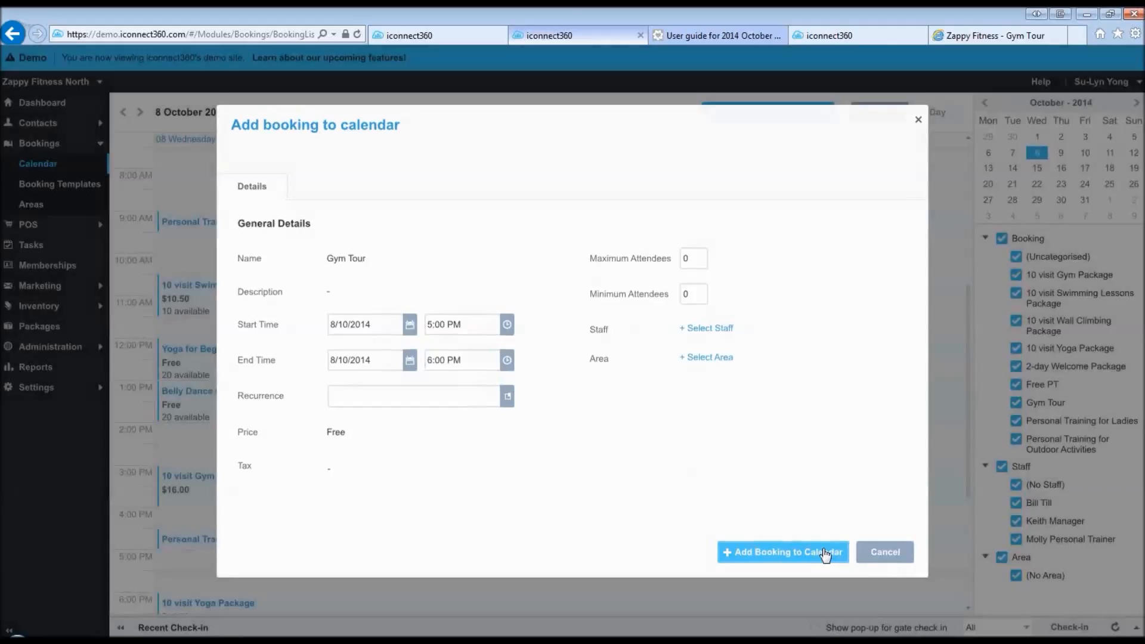
click(825, 553)
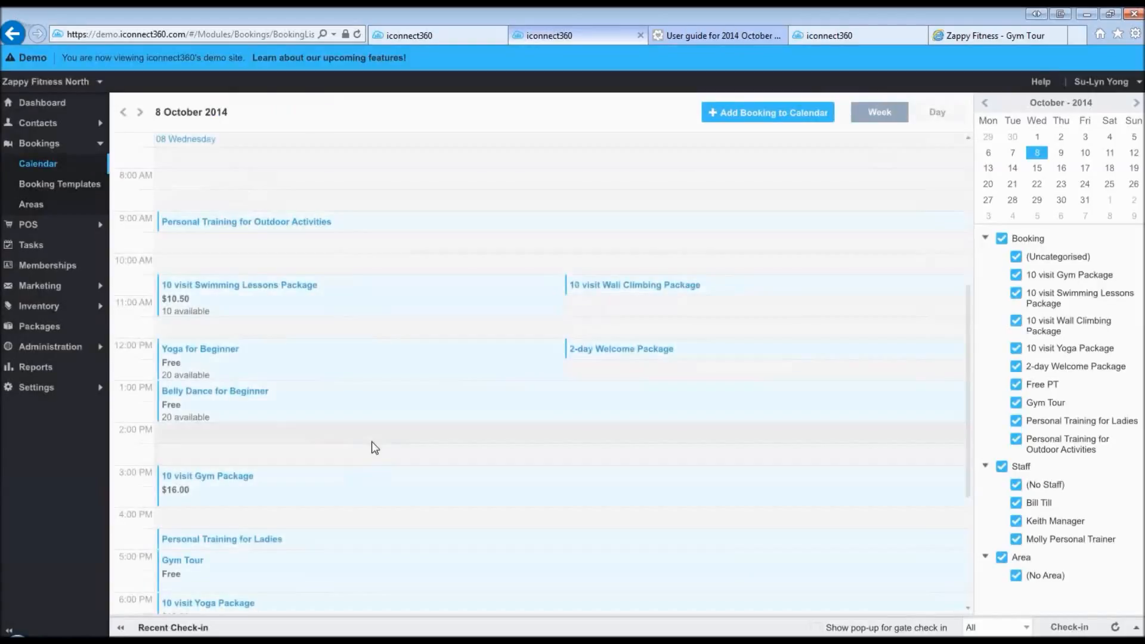
- Copy the signup URL for the 8/10/2014 5:00–6:00 PM Gym Tour booking
scroll(375, 447, down, 1)
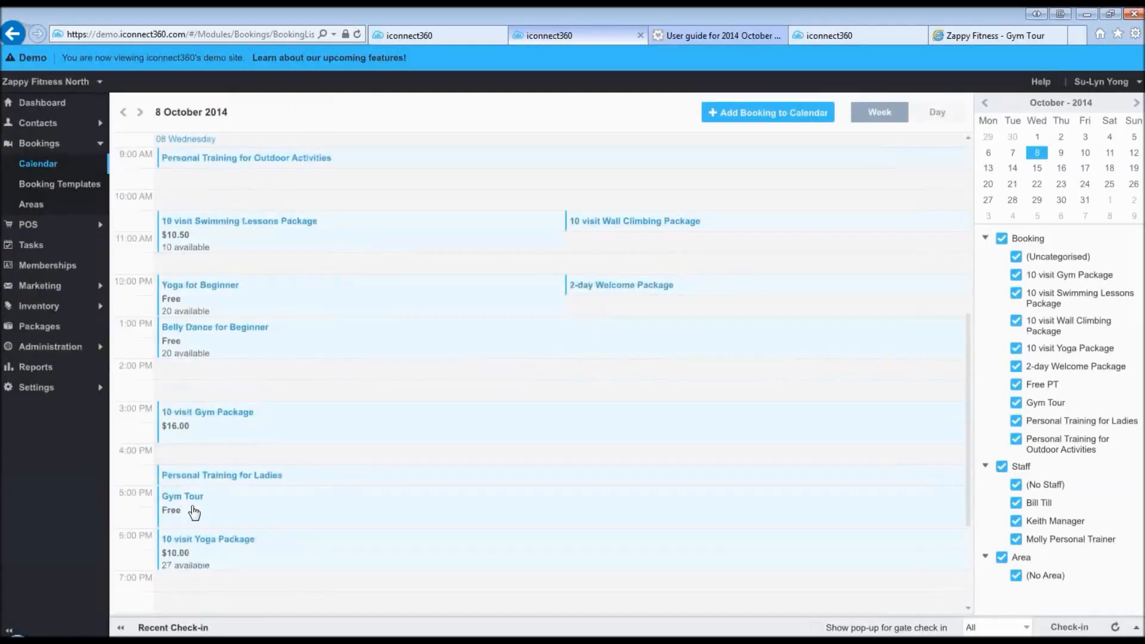
click(194, 511)
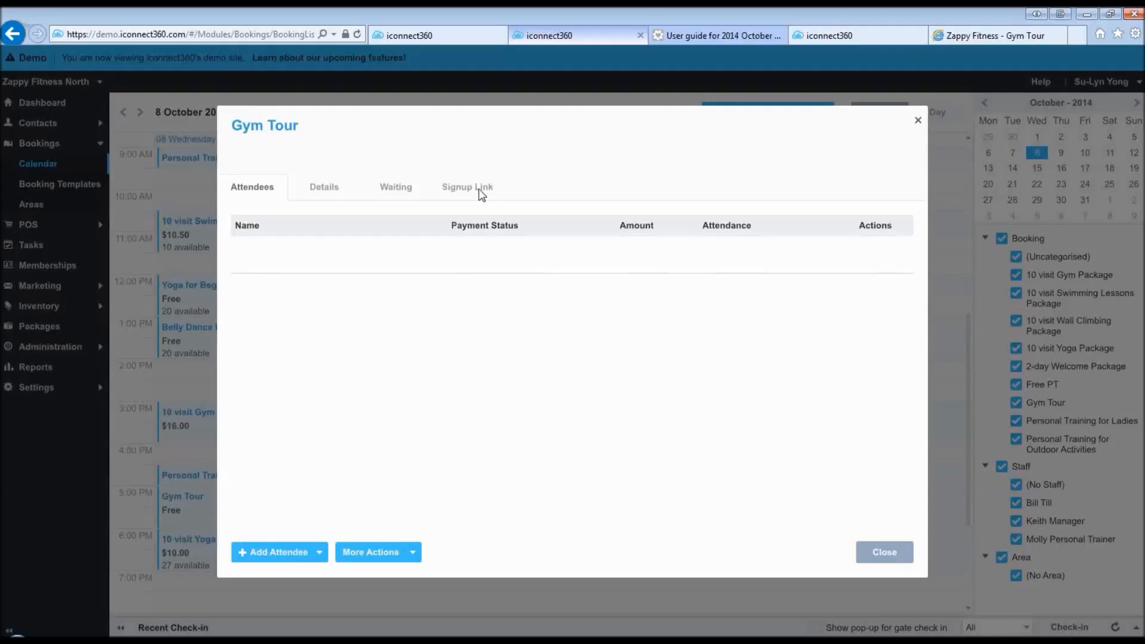
click(481, 193)
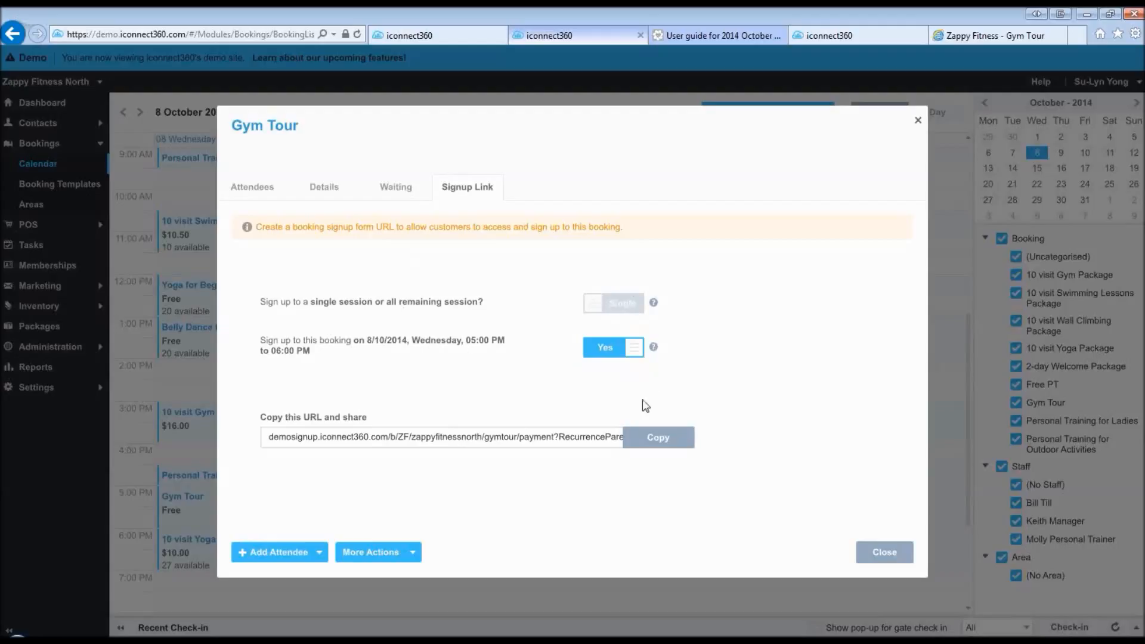
click(655, 440)
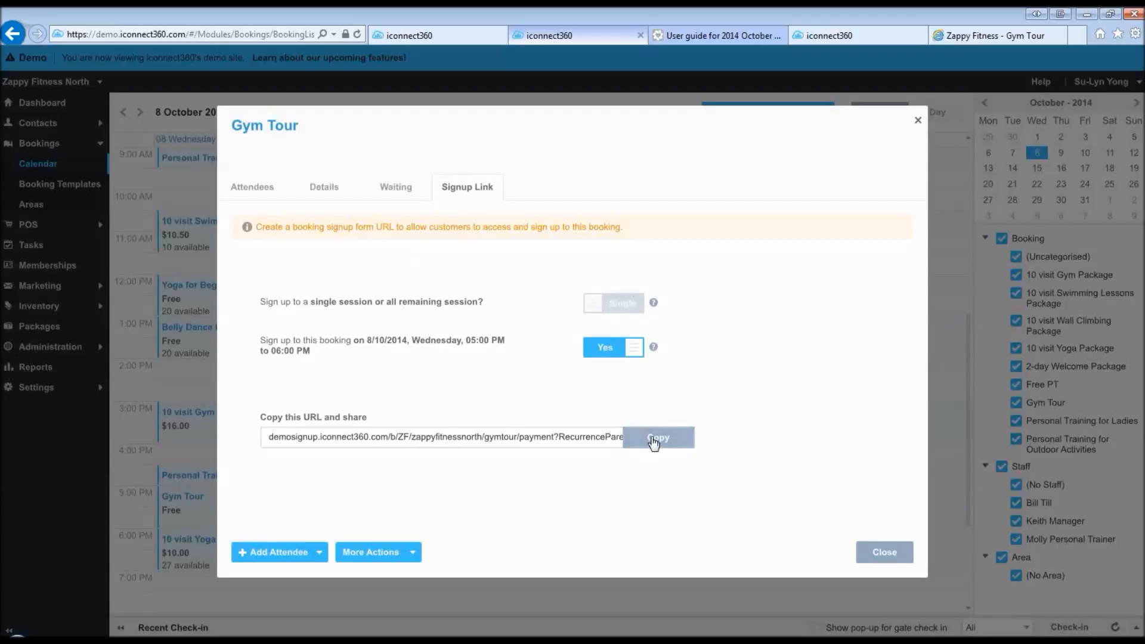
- Load the copied 5:00–6:00 PM session link in the Gym Tour signup tab, then return to admin
click(979, 41)
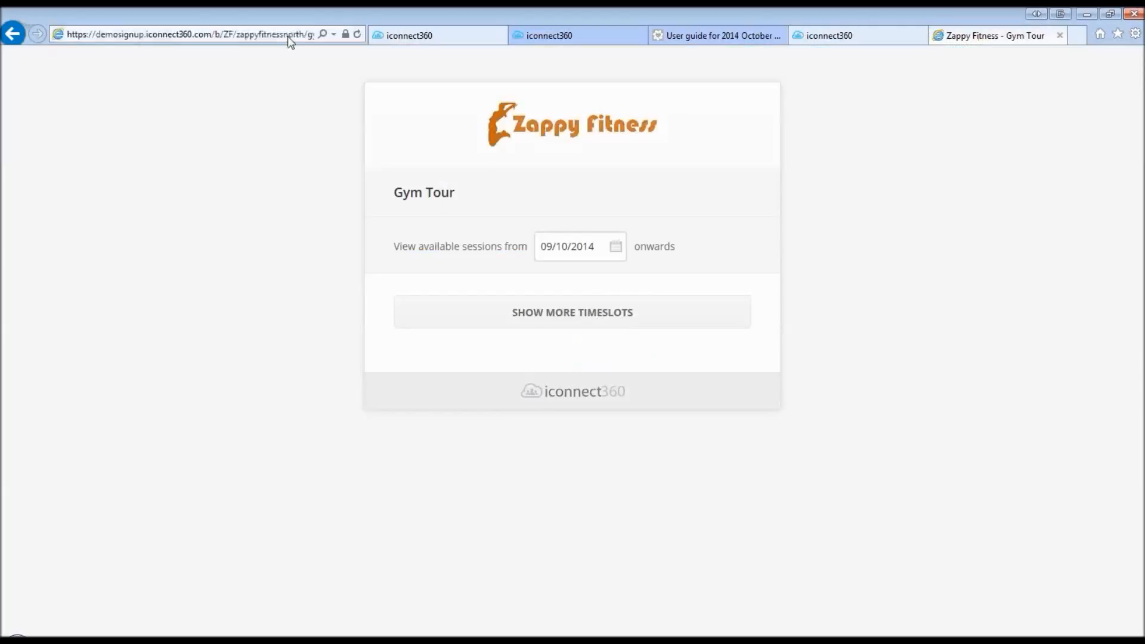
click(289, 36)
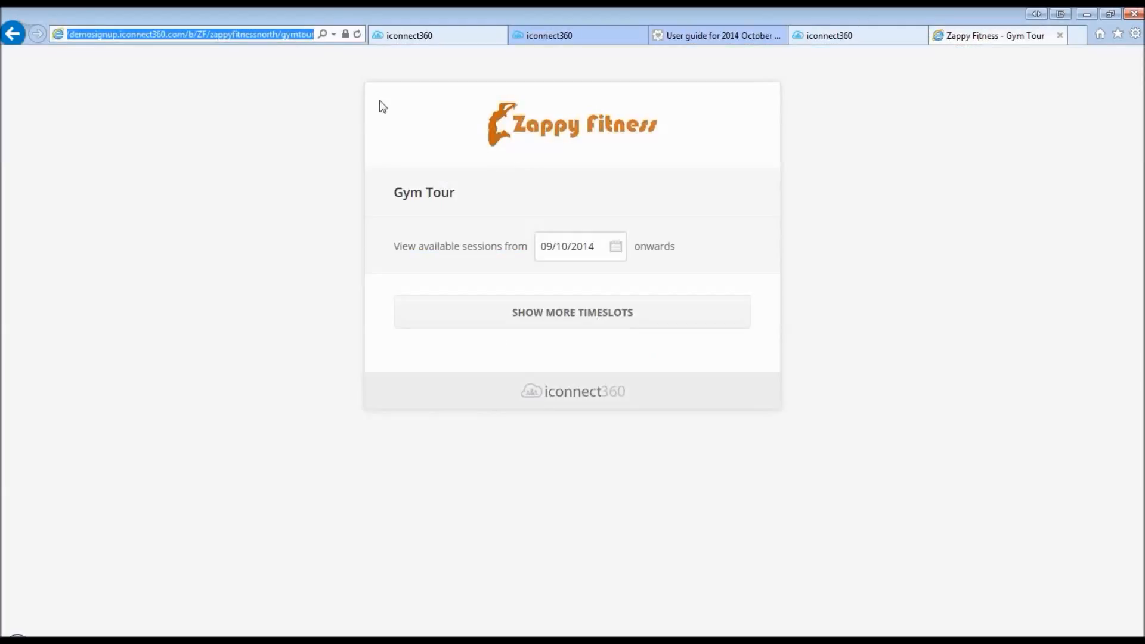
key(ctrl+v)
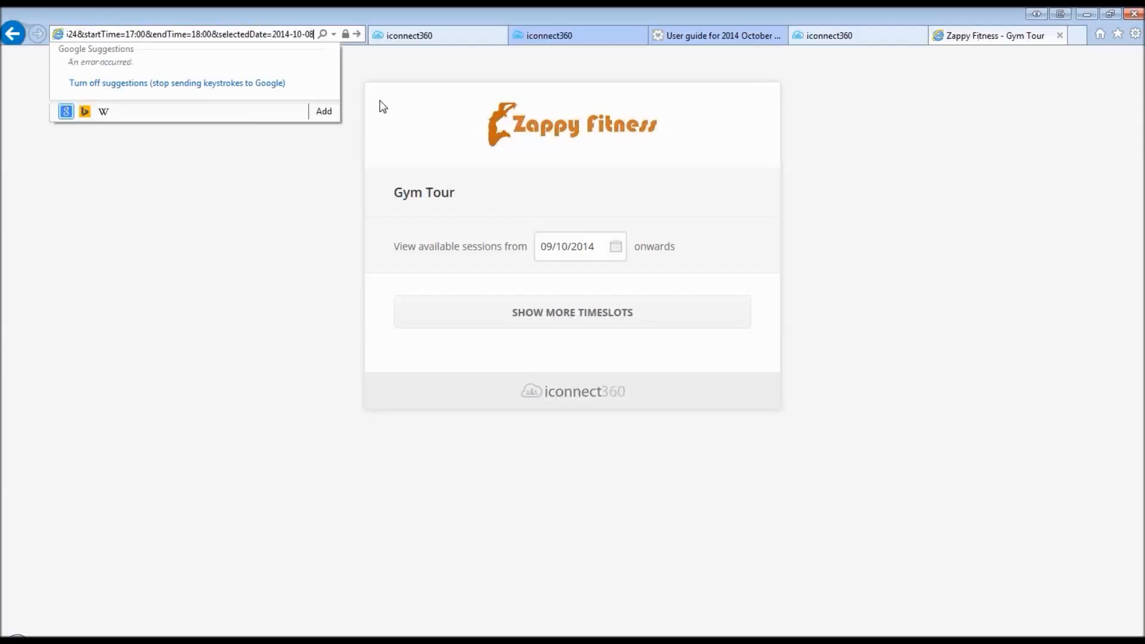
key(Return)
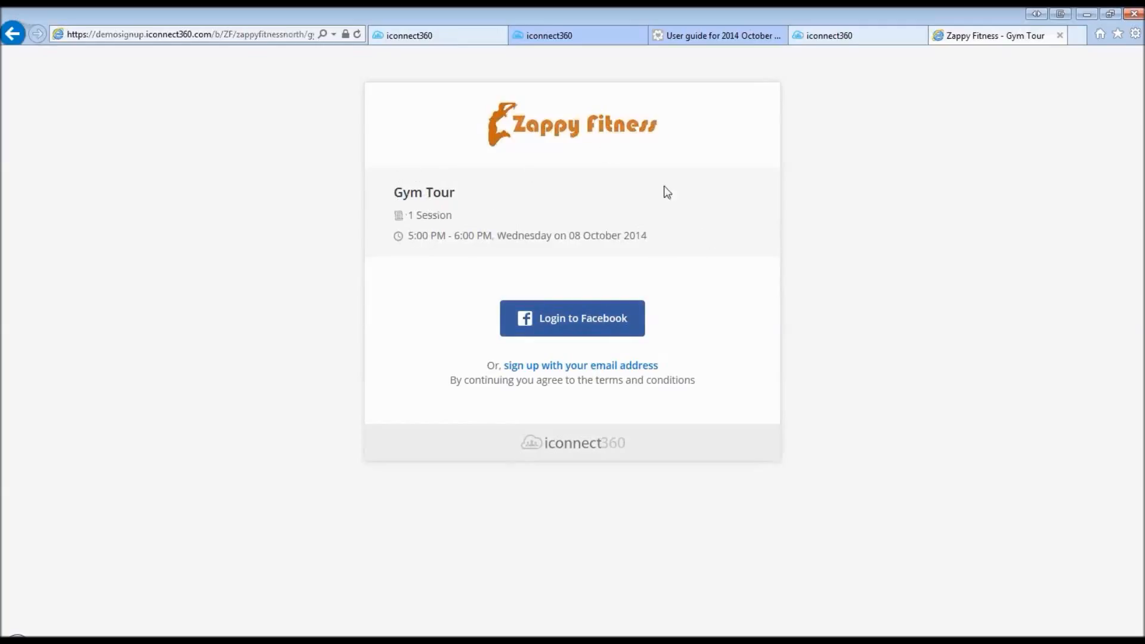
click(606, 34)
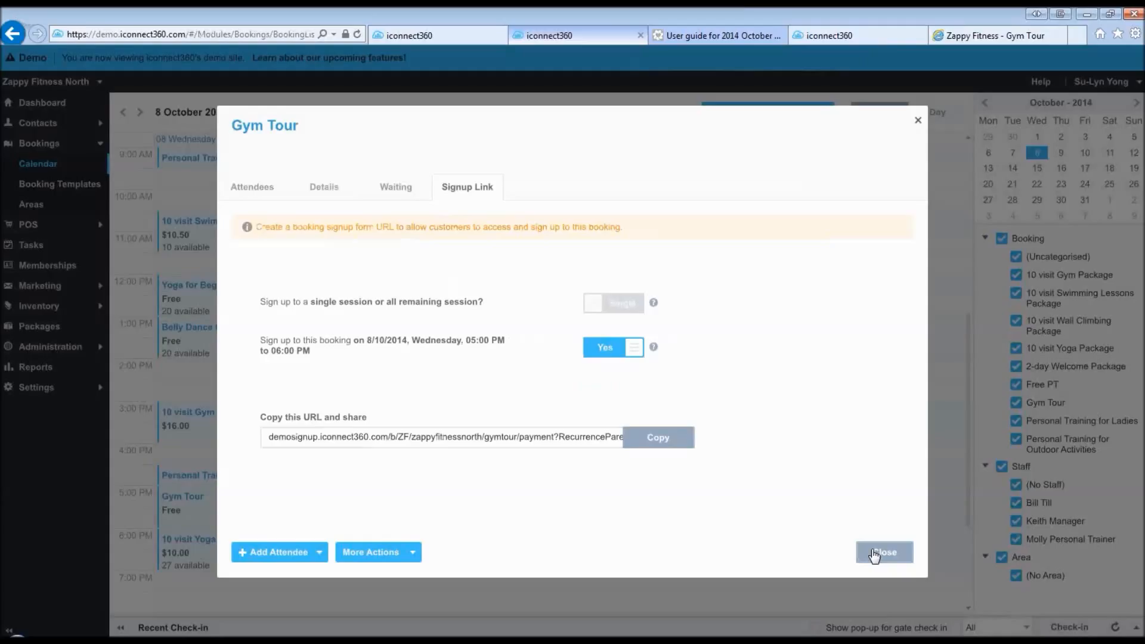
- Close the booking details and start another booking from the Gym Tour template
click(875, 554)
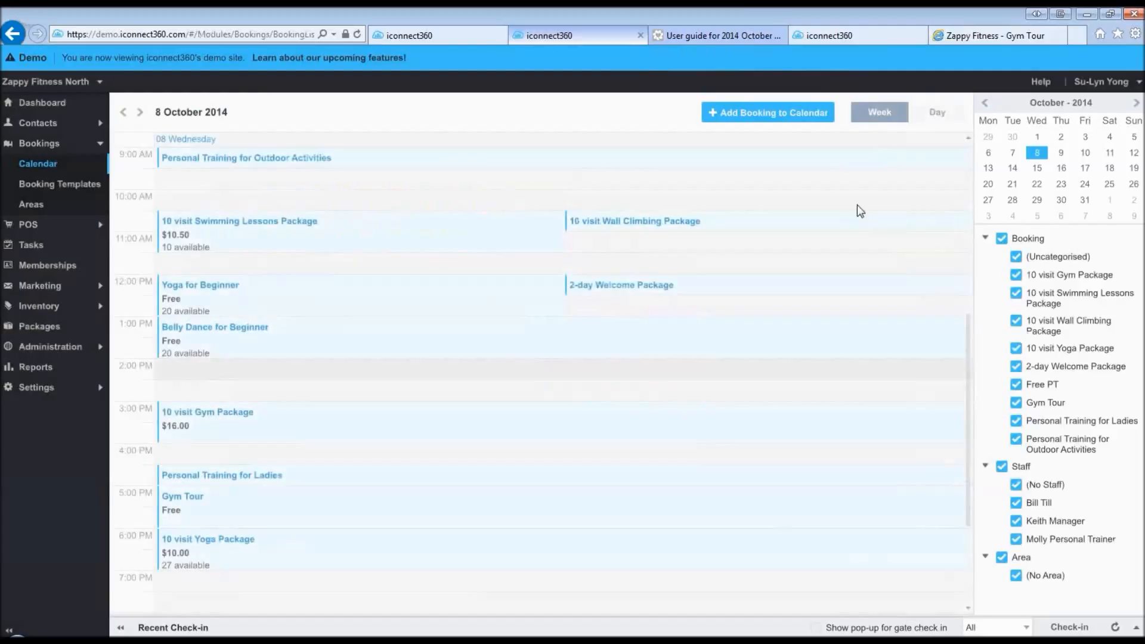
click(734, 113)
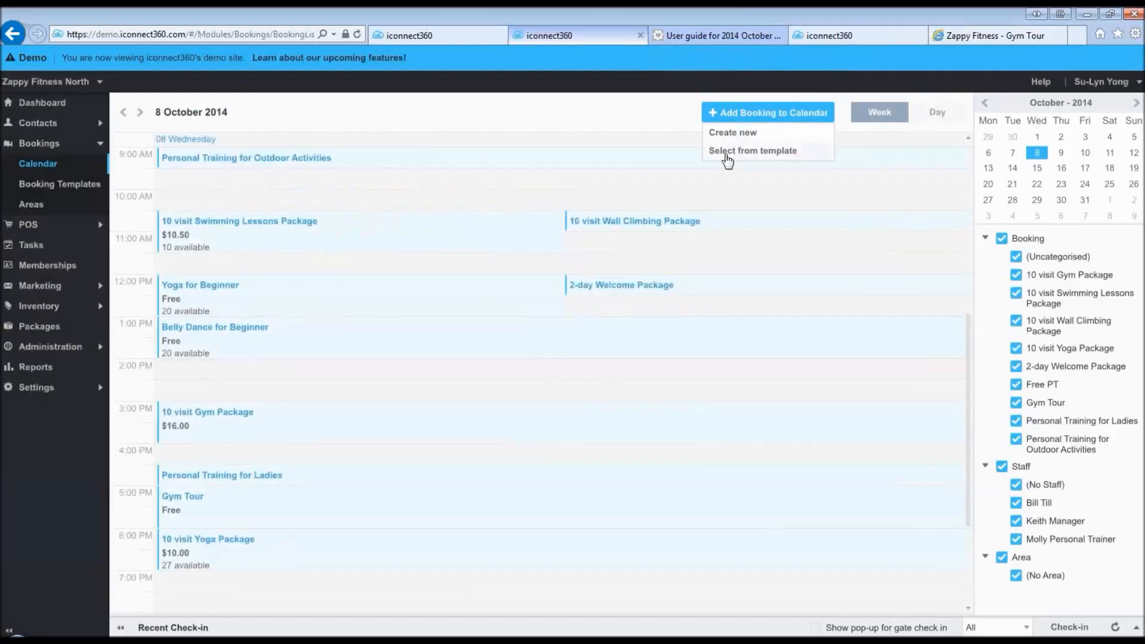
click(727, 153)
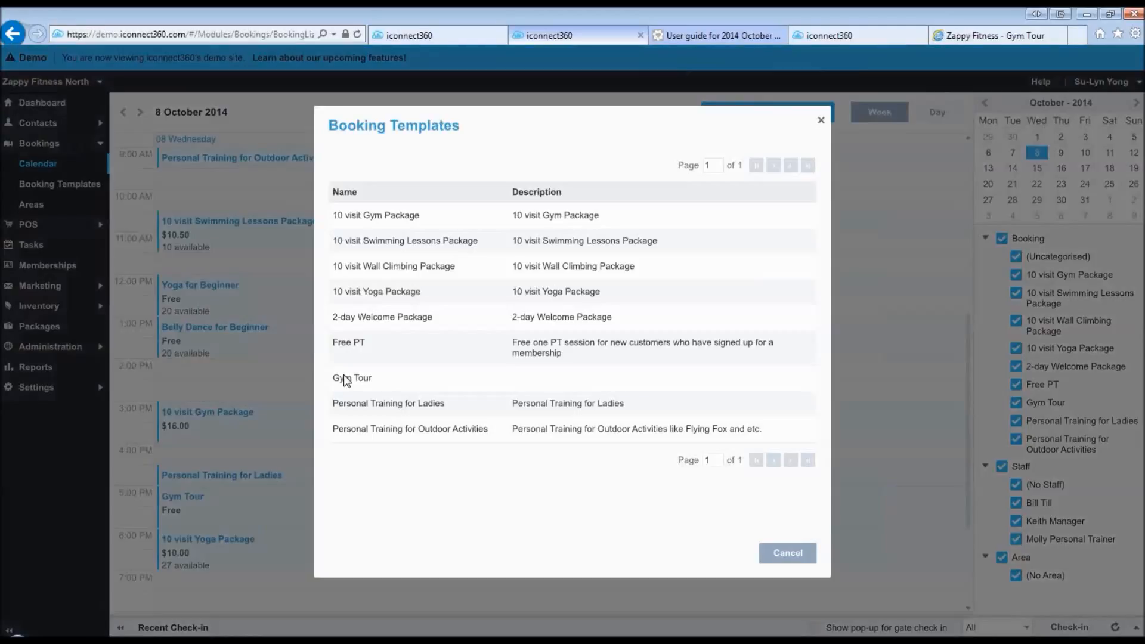
click(346, 380)
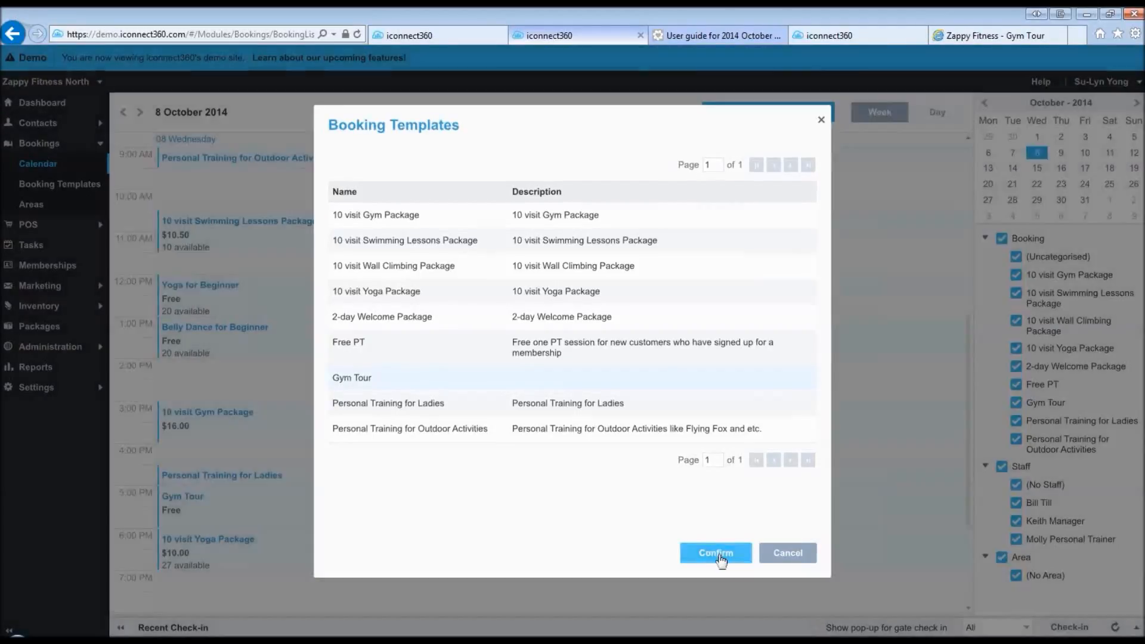
click(717, 554)
- Make the 12:00 PM Gym Tour repeat every weekday for 5 occurrences and add it
click(424, 373)
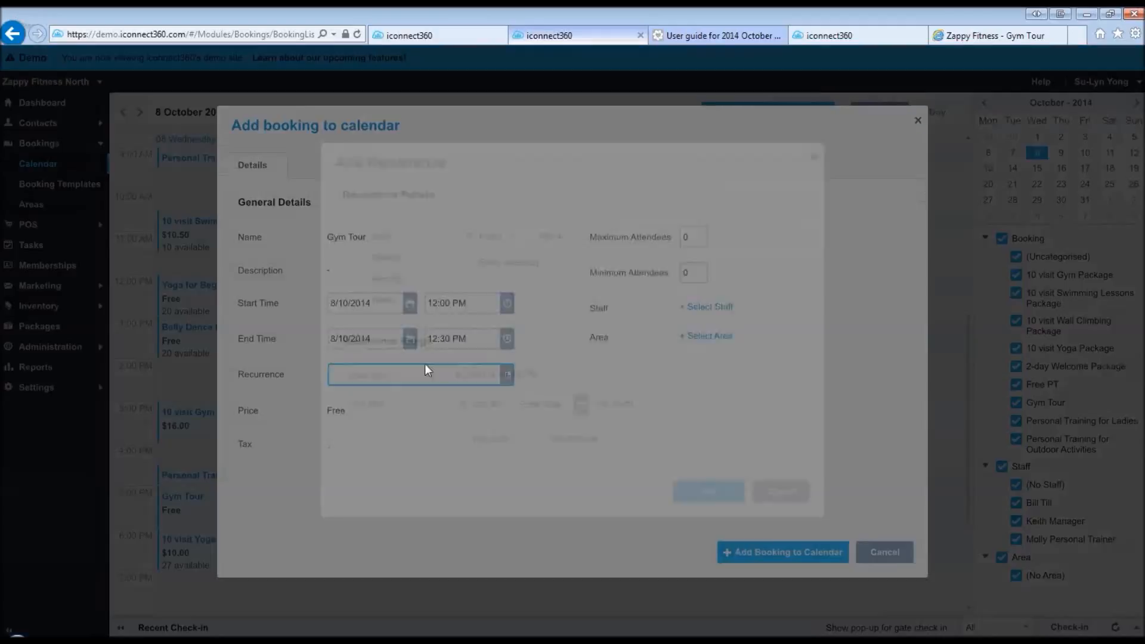
click(483, 277)
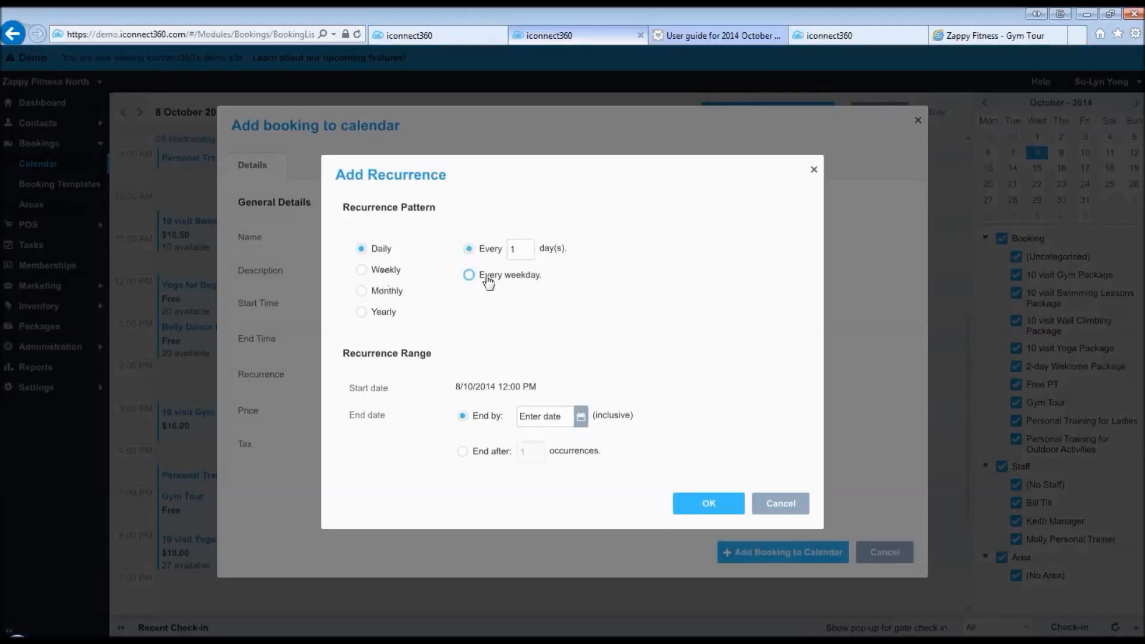
click(486, 451)
click(531, 452)
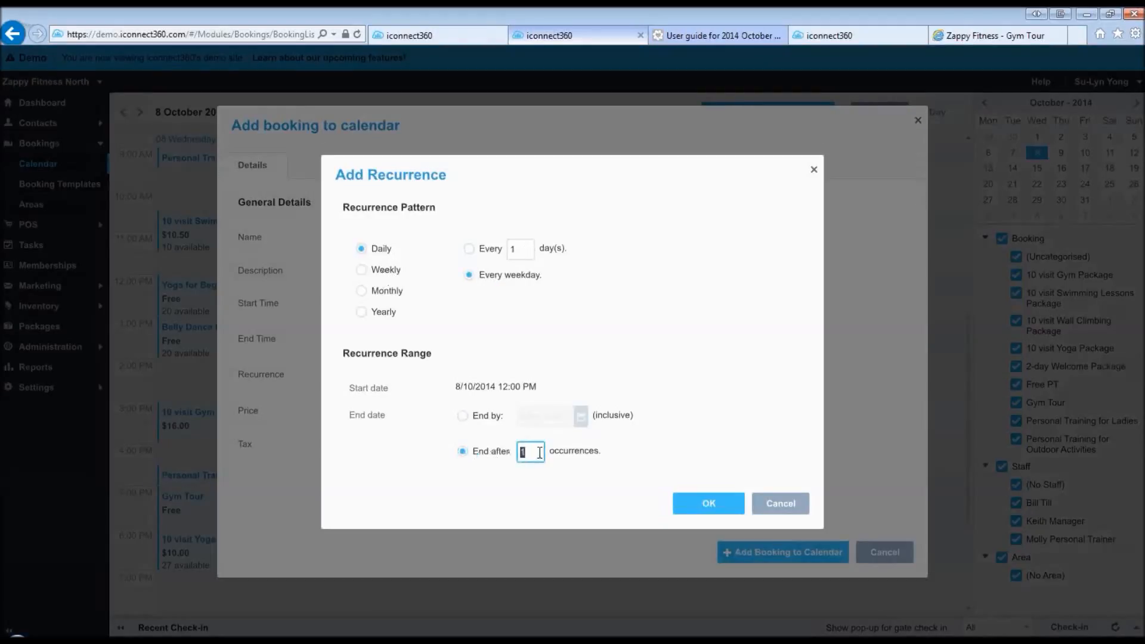
text(5)
click(708, 505)
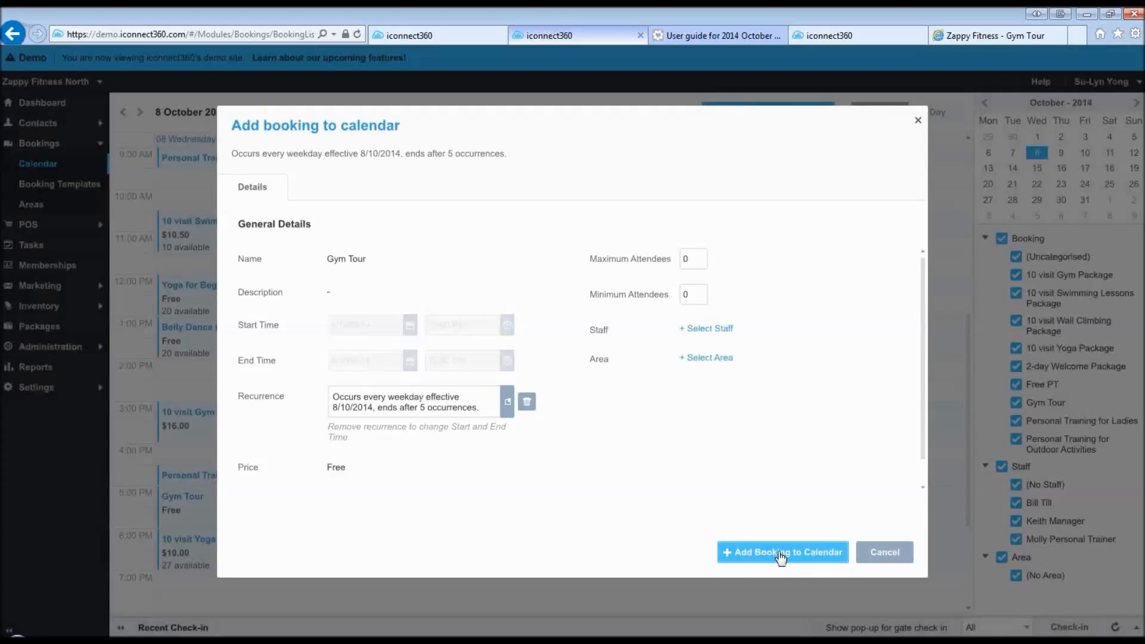
click(780, 553)
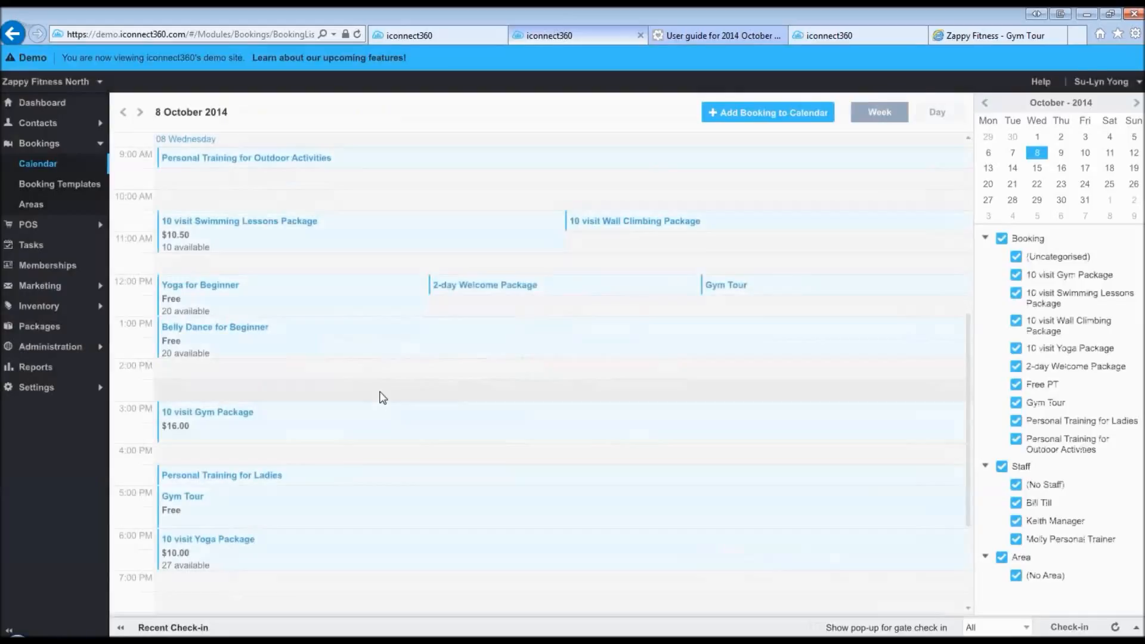
- Load the recurring Gym Tour booking's signup link covering all 5 weekday sessions
click(729, 288)
click(468, 191)
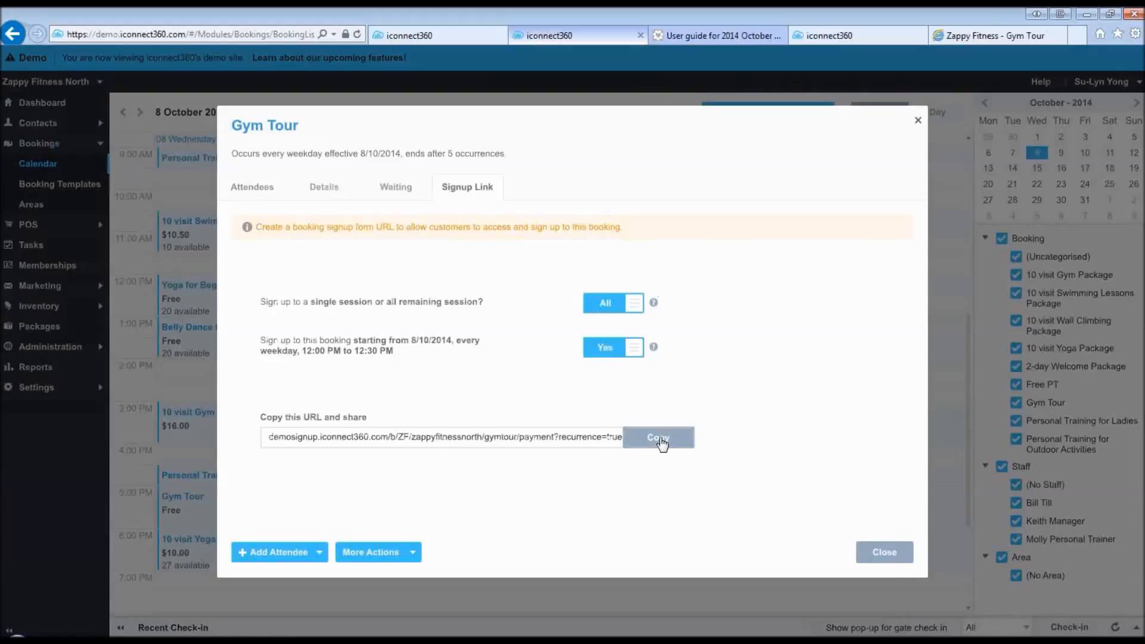
click(894, 554)
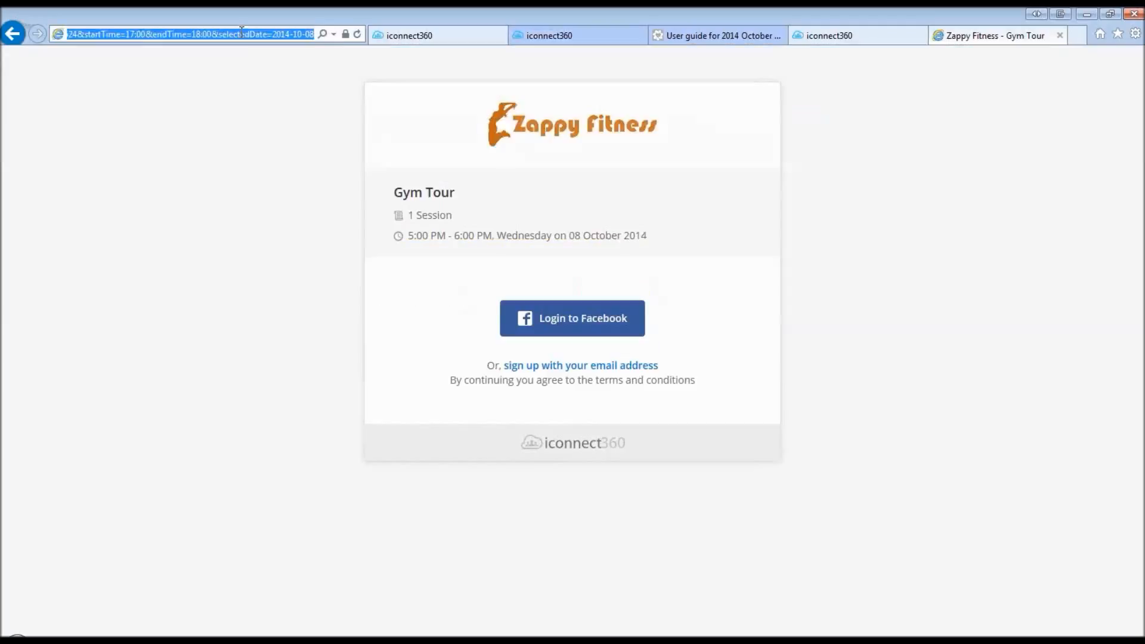
key(ctrl+v)
key(Return)
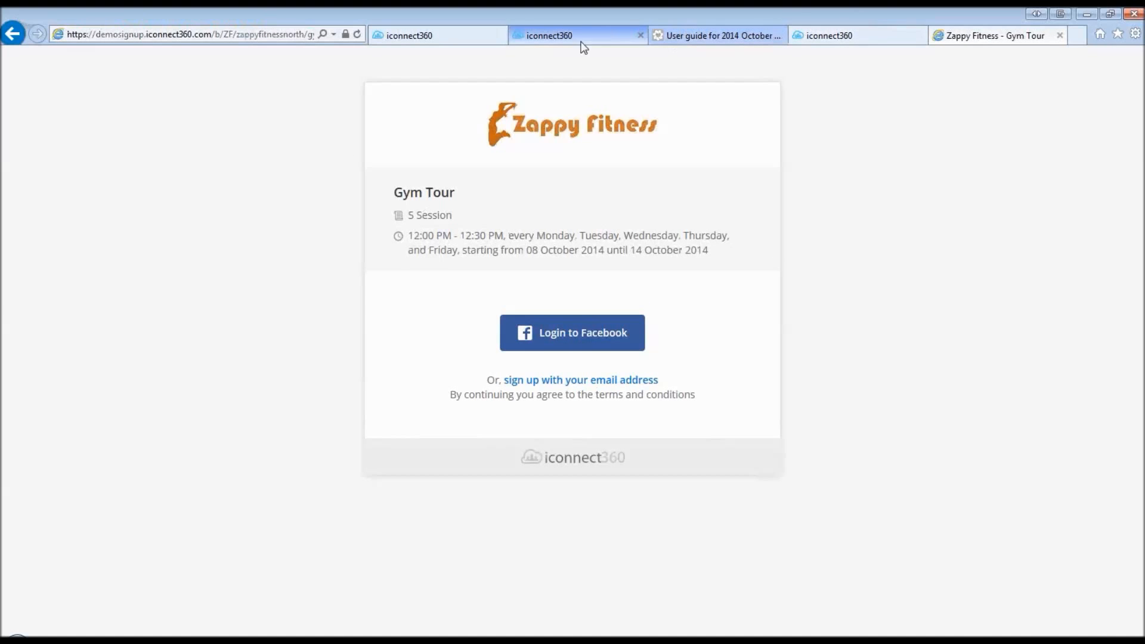
- Reopen the recurring Gym Tour booking's signup link settings
click(561, 41)
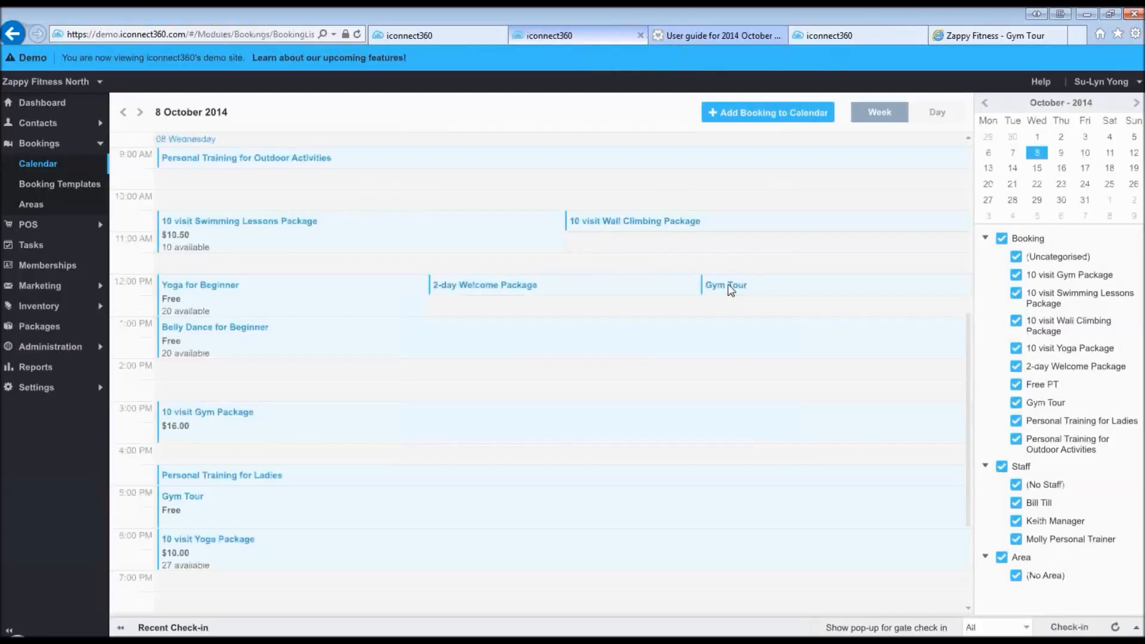
click(731, 290)
click(475, 190)
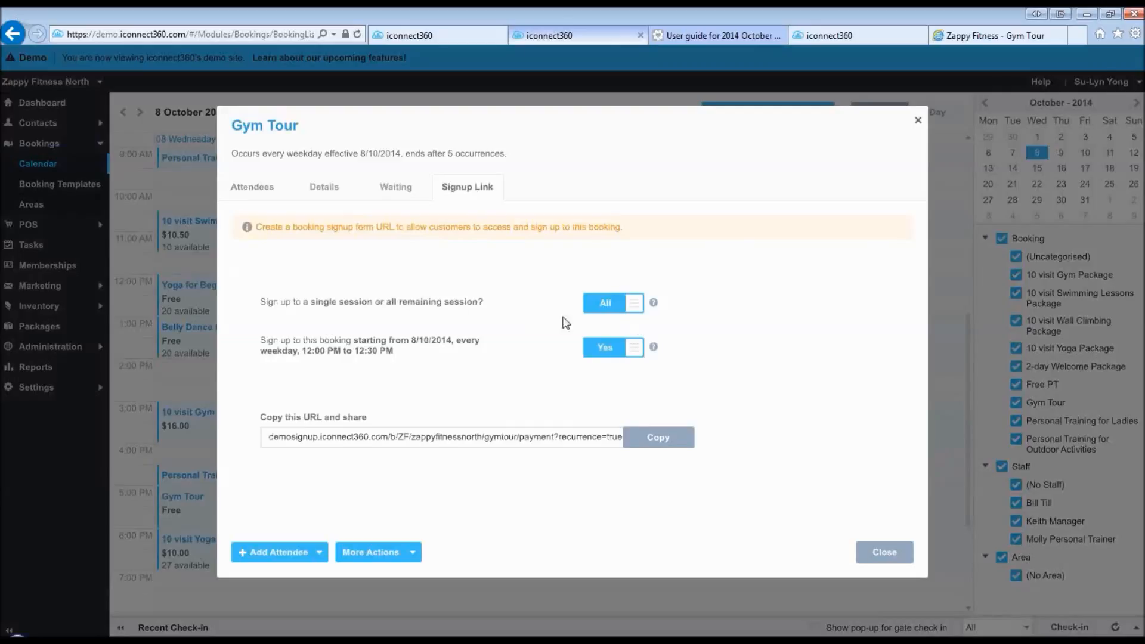
- Limit the signup link to the single 8 October session and preview the signup page
click(598, 306)
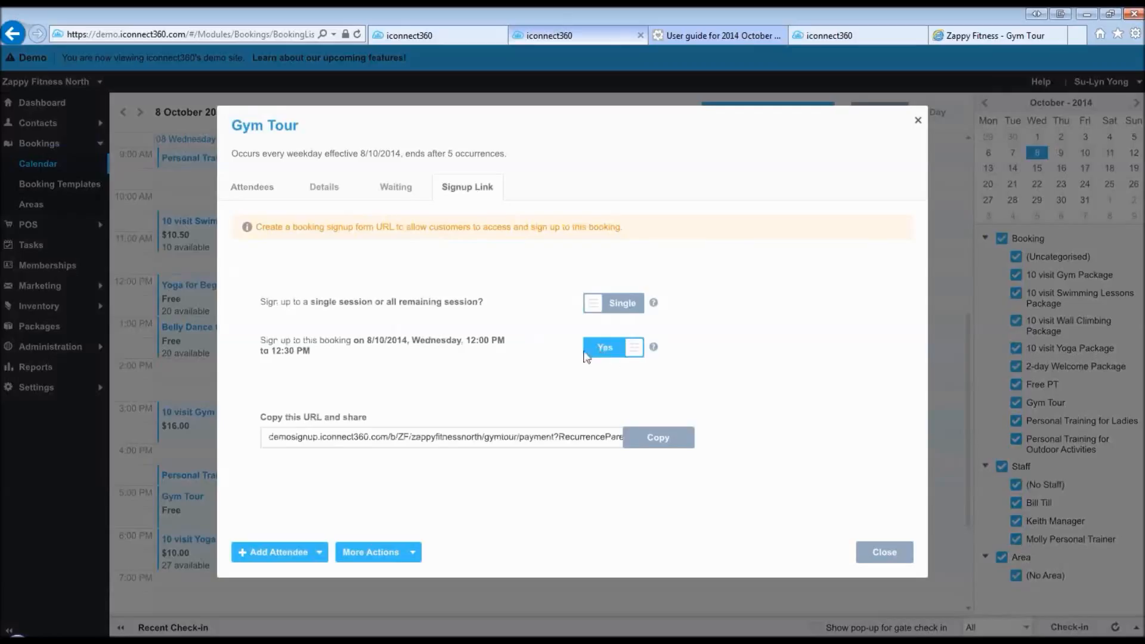
click(627, 349)
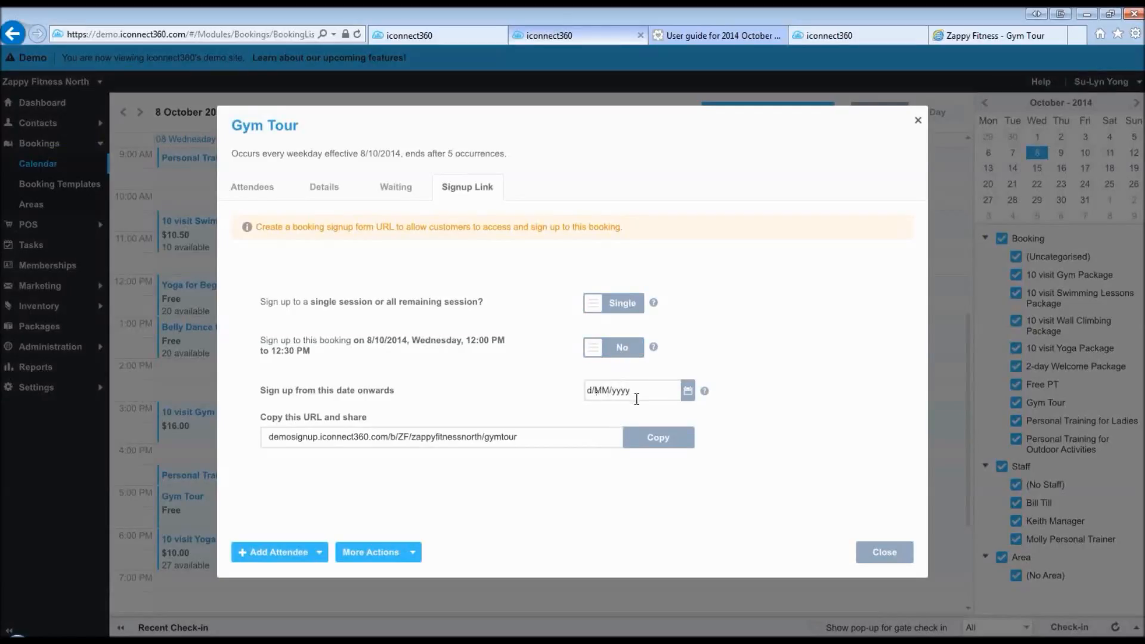
click(627, 351)
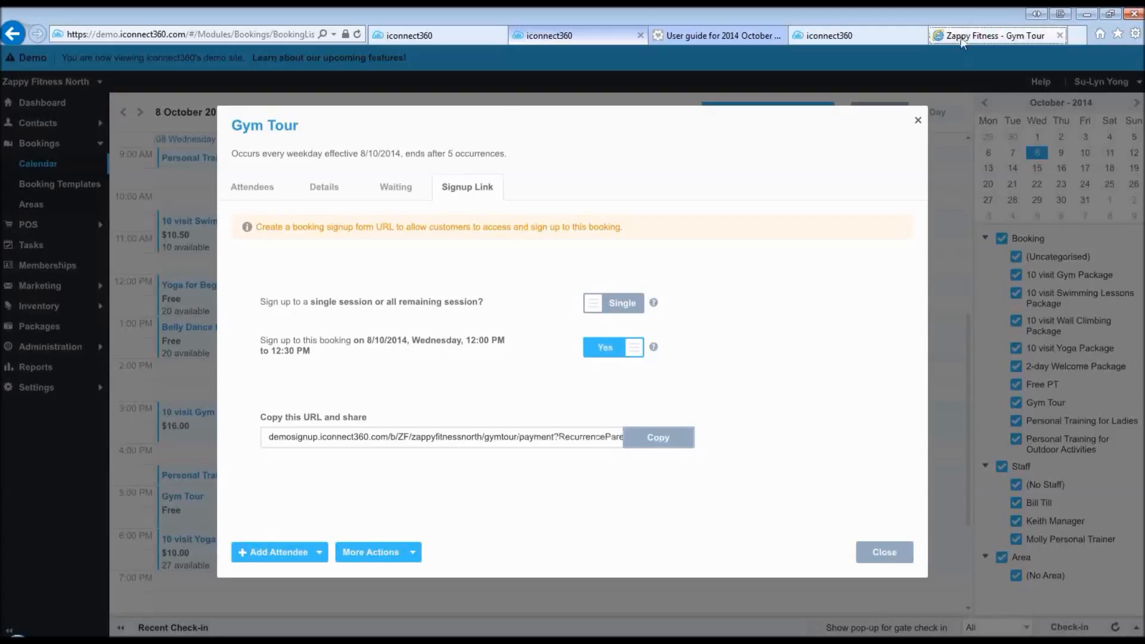
click(961, 40)
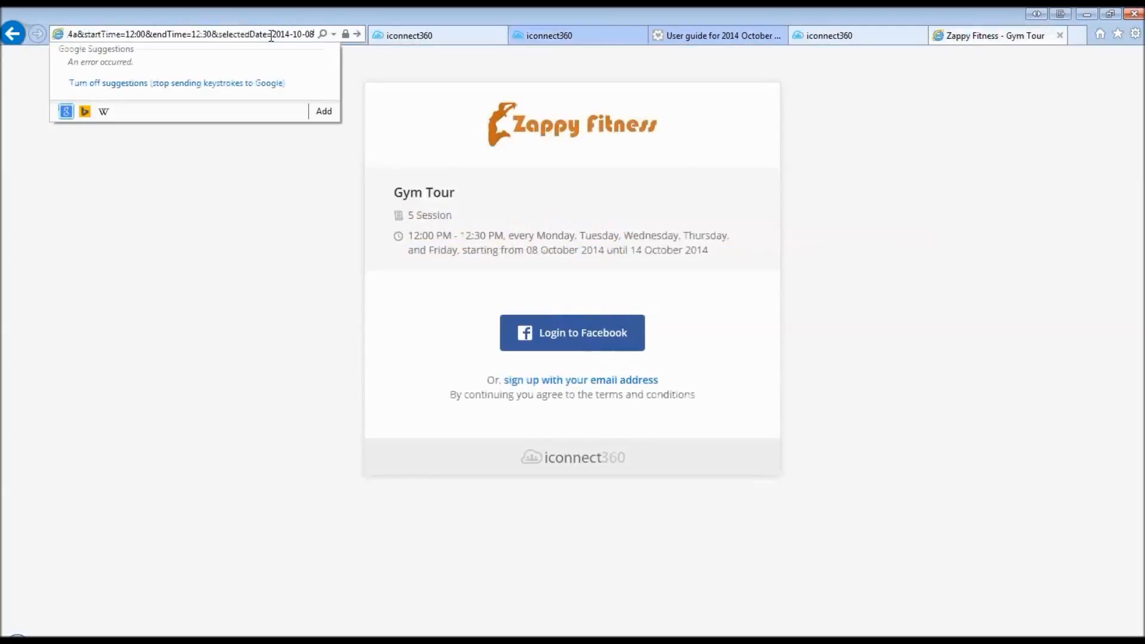
click(877, 35)
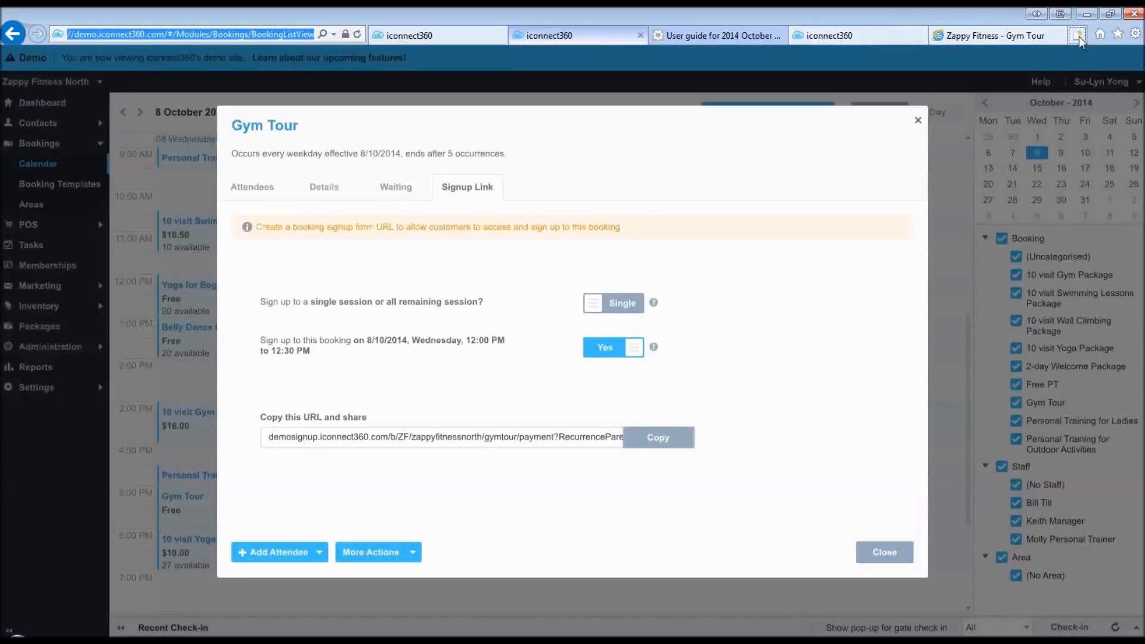
- Open the single-session signup link in a new tab and compare it with the 5-session page
click(1078, 36)
key(ctrl+v)
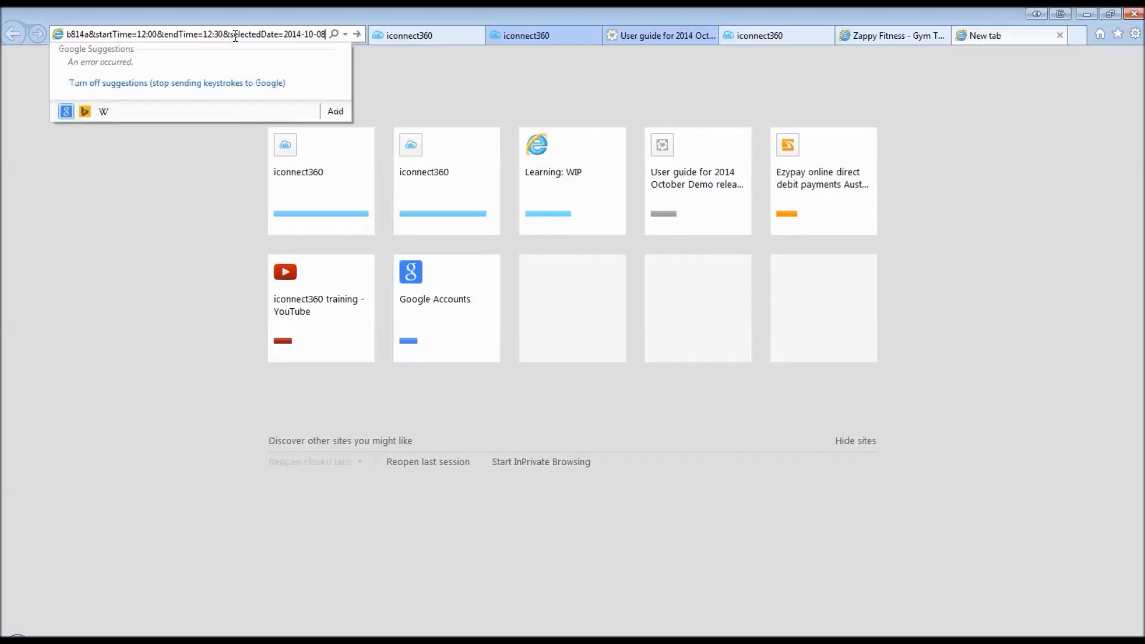
key(Return)
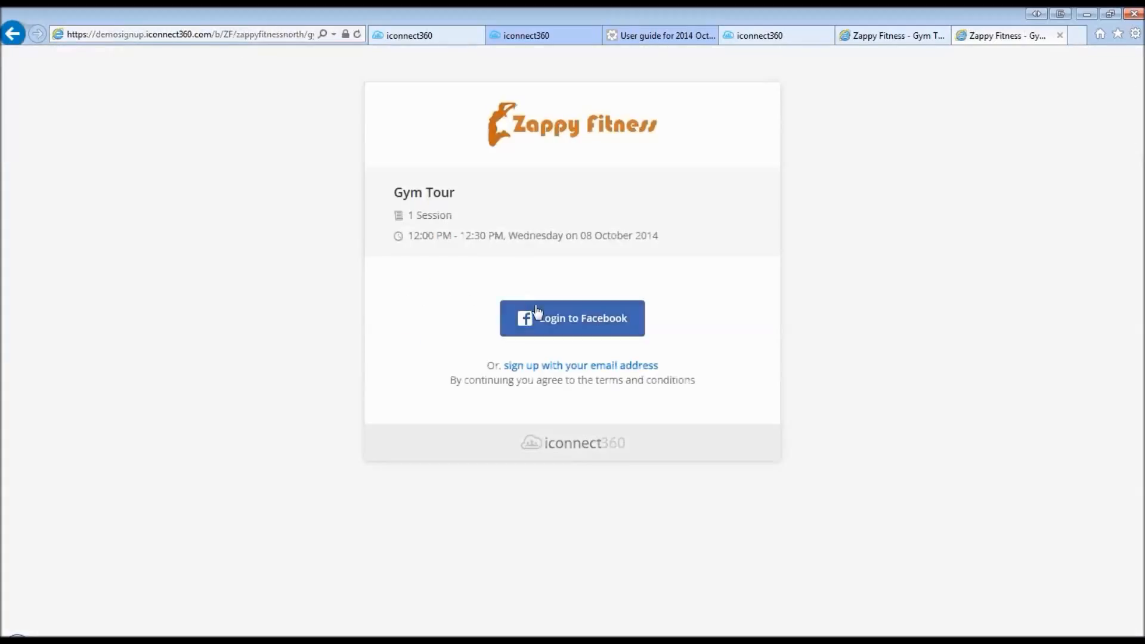
click(908, 37)
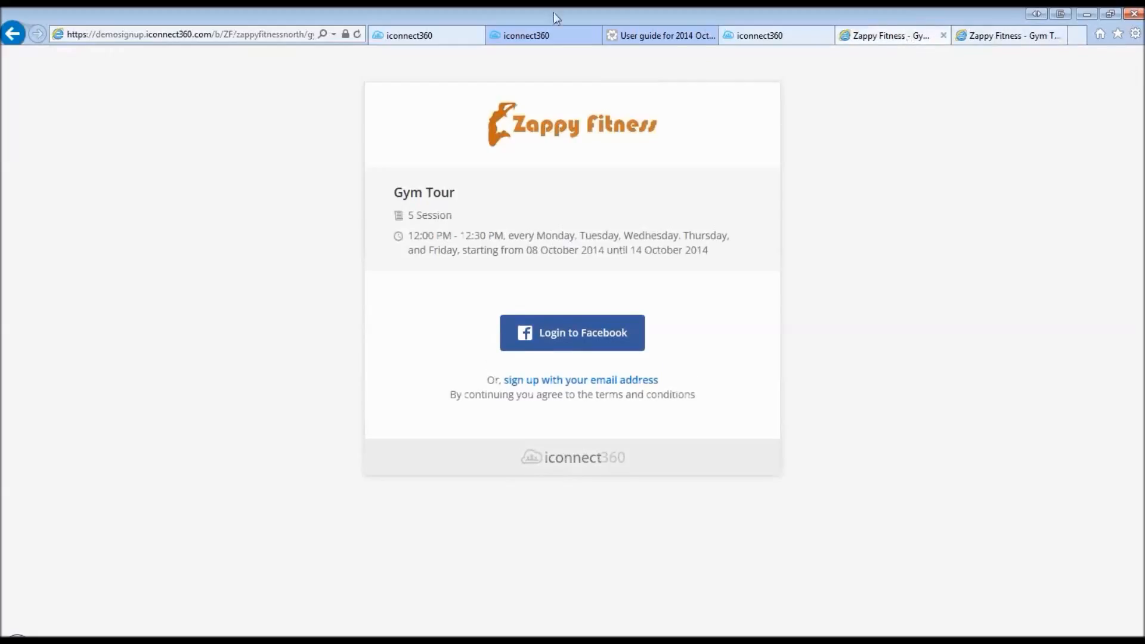
- Switch signup back to all remaining sessions and copy that link
click(555, 31)
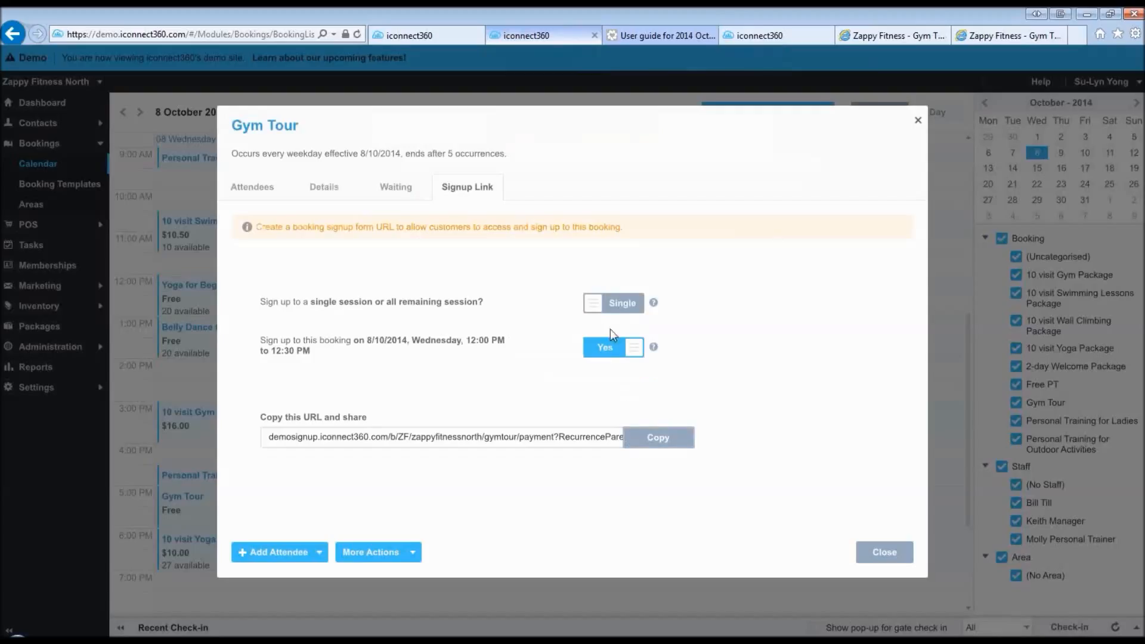
click(621, 303)
click(637, 438)
- Close the Gym Tour booking and go to the POS Sales screen
click(877, 549)
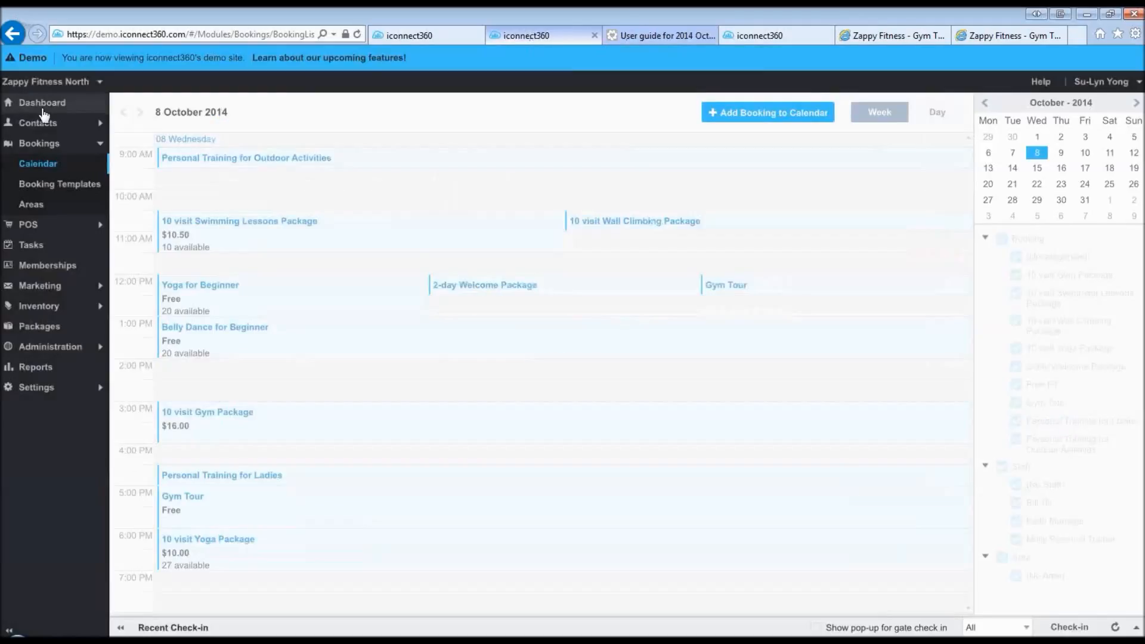
click(28, 224)
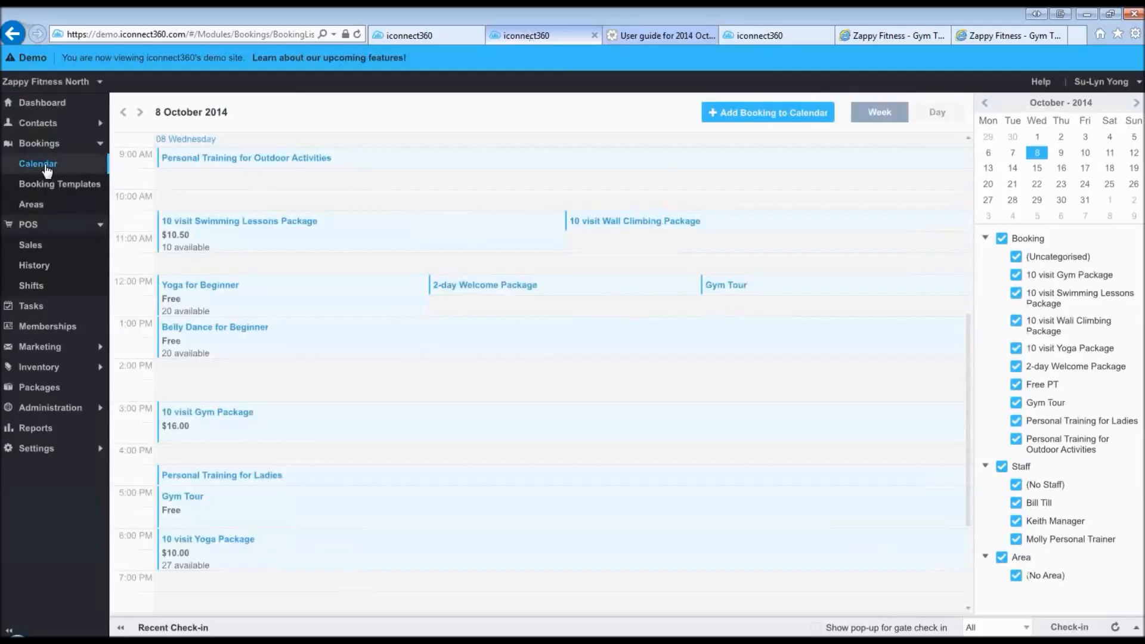
click(37, 246)
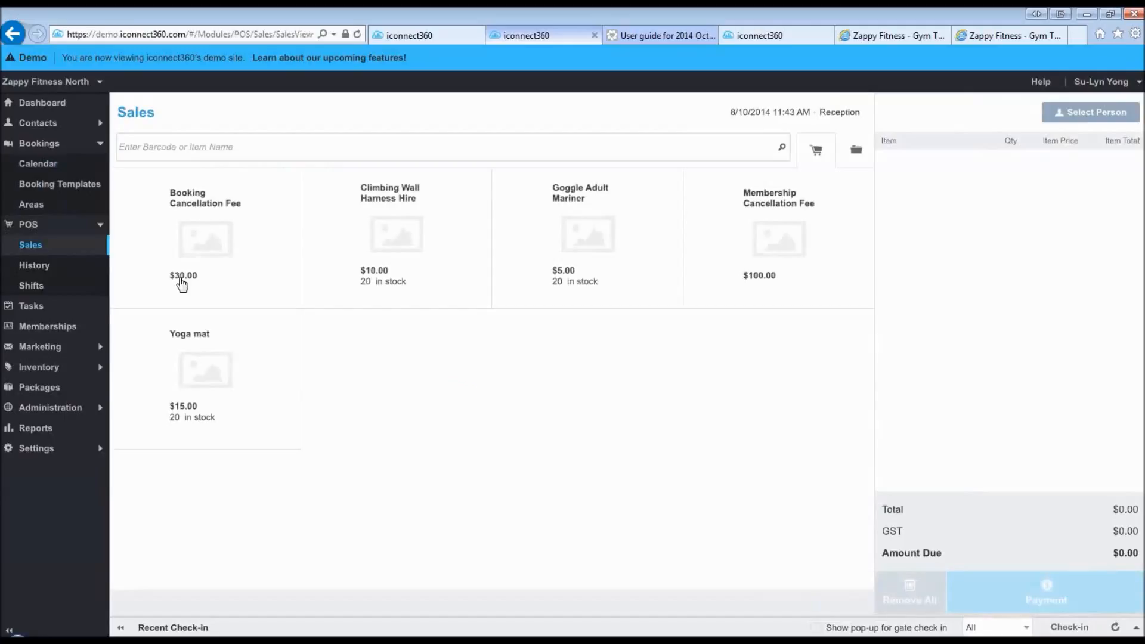
- Sell Goggle Adult Mariner to the customer, adding their outstanding General Membership payment ($12.49 due)
click(553, 222)
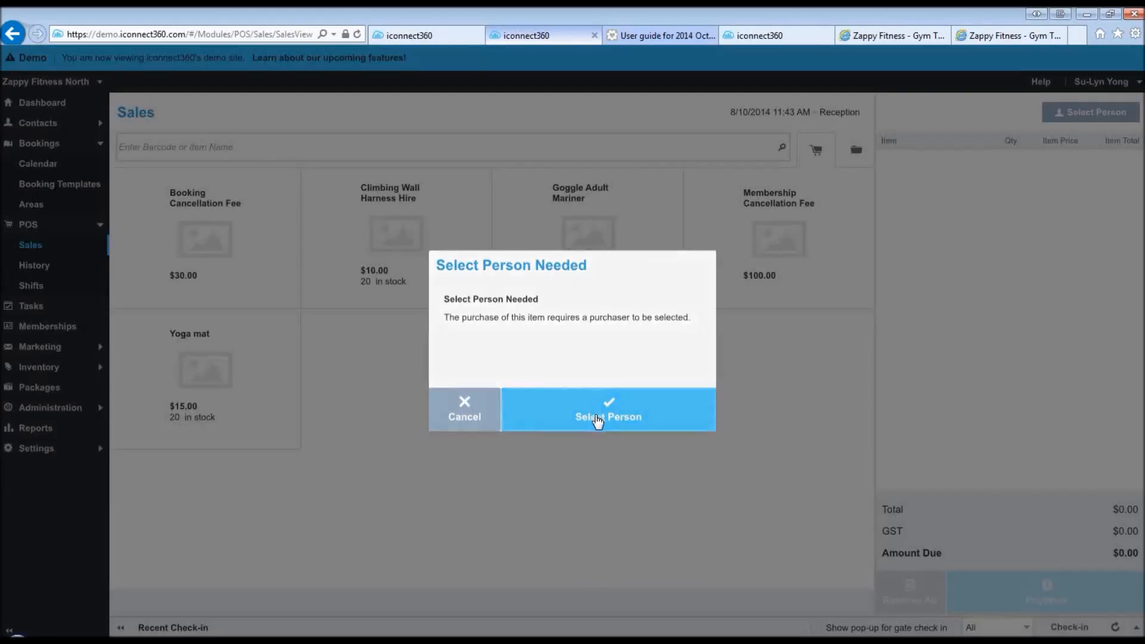
click(597, 421)
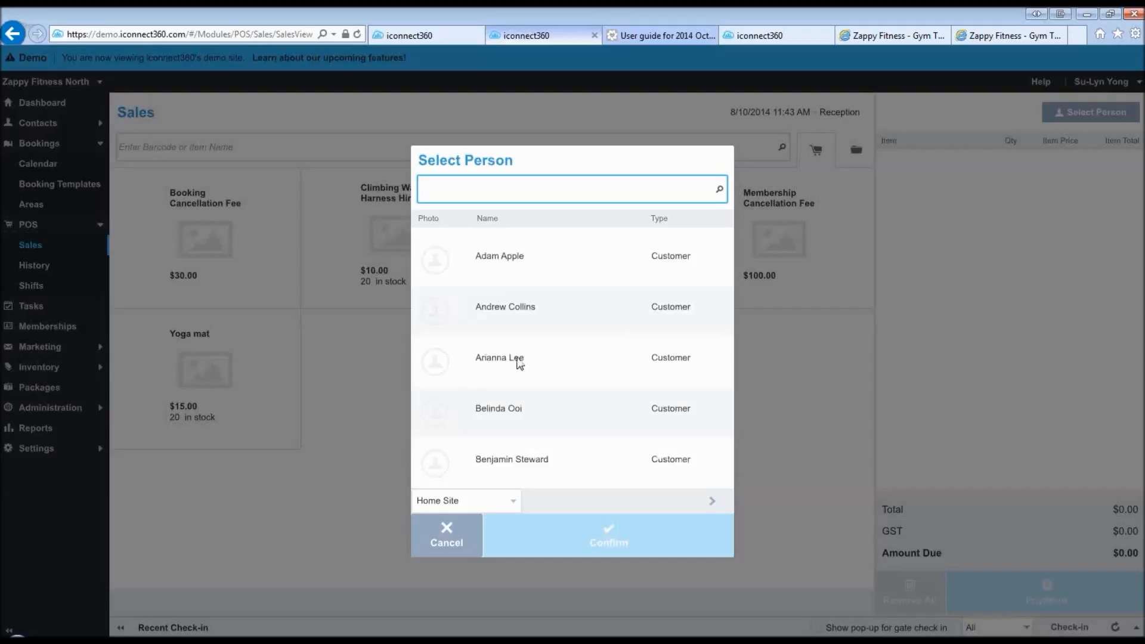
click(533, 361)
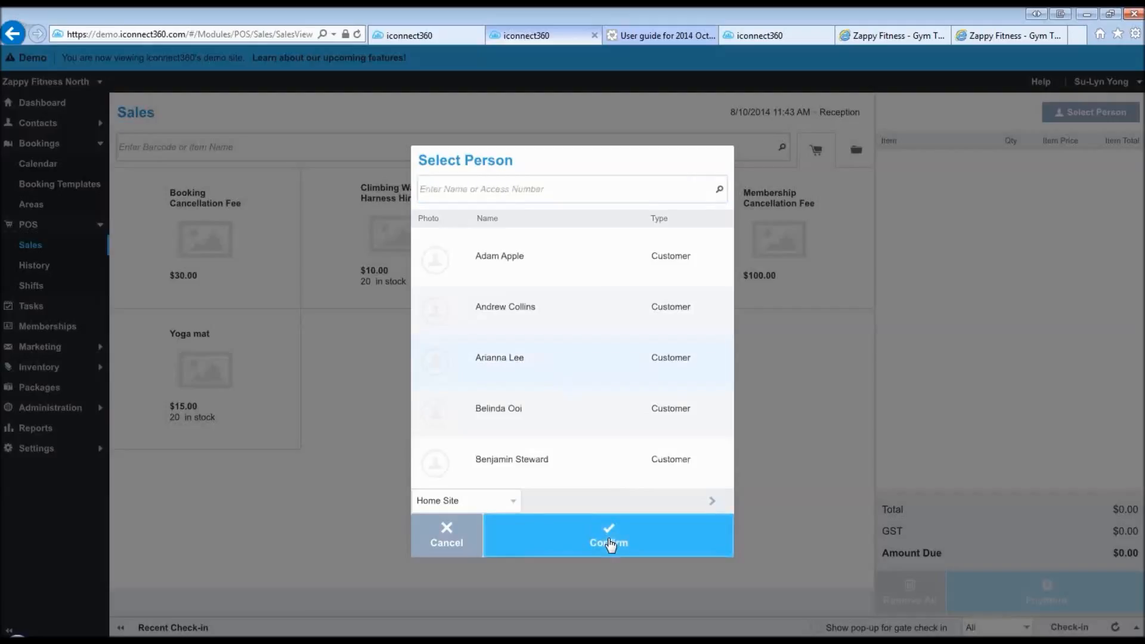
click(609, 544)
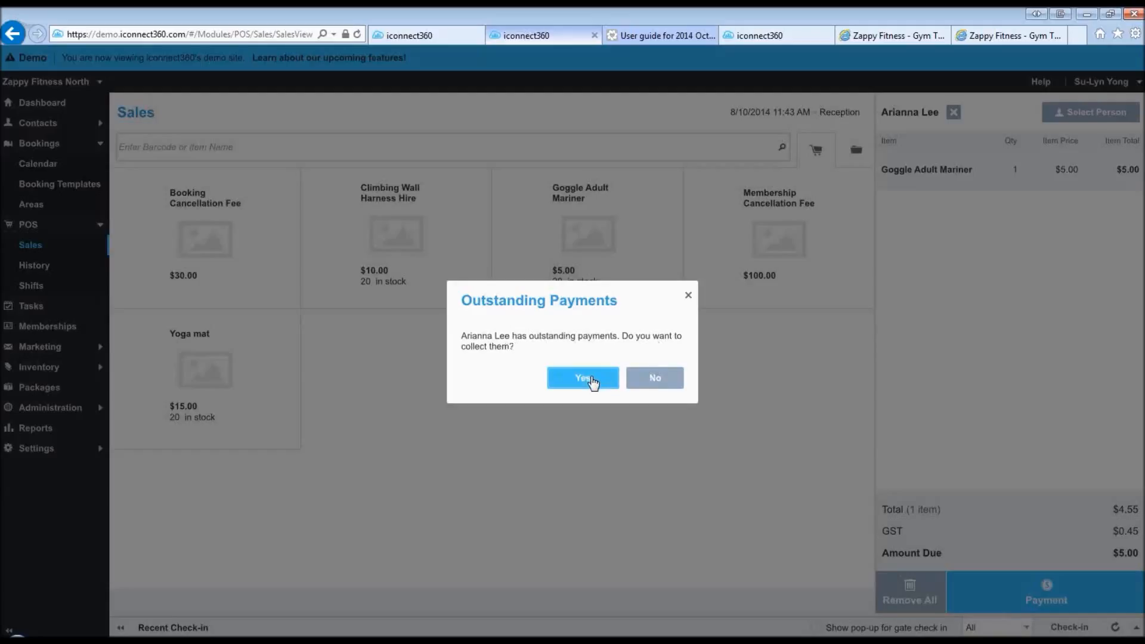
click(592, 382)
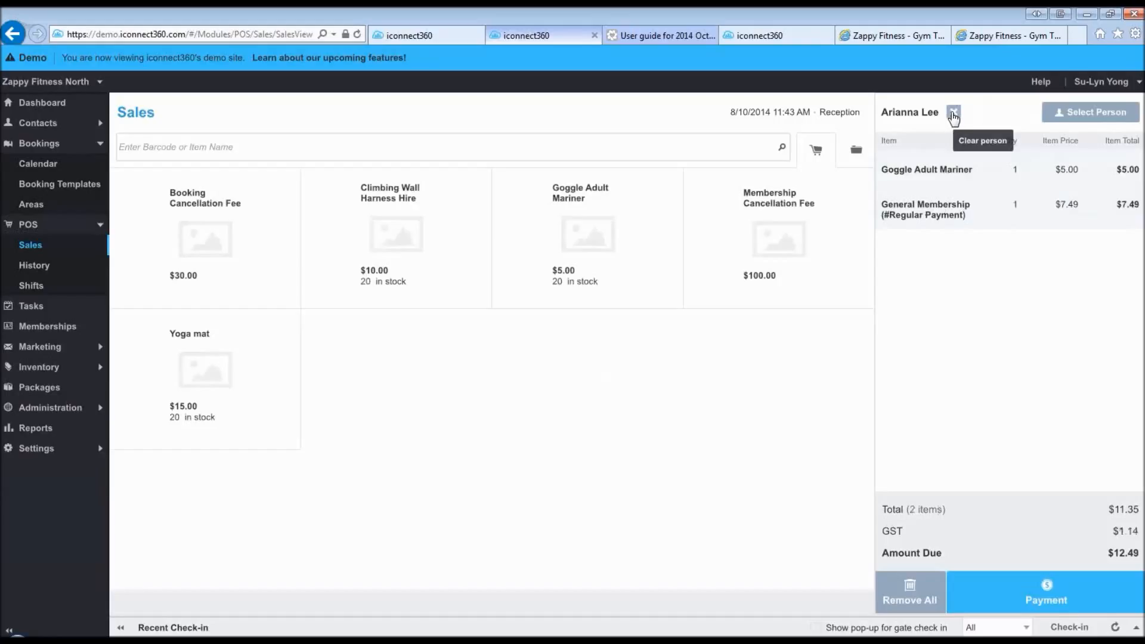
- Redo the sale with only Goggle Adult Mariner ($5.00), declining outstanding payments, then open Reports
click(954, 113)
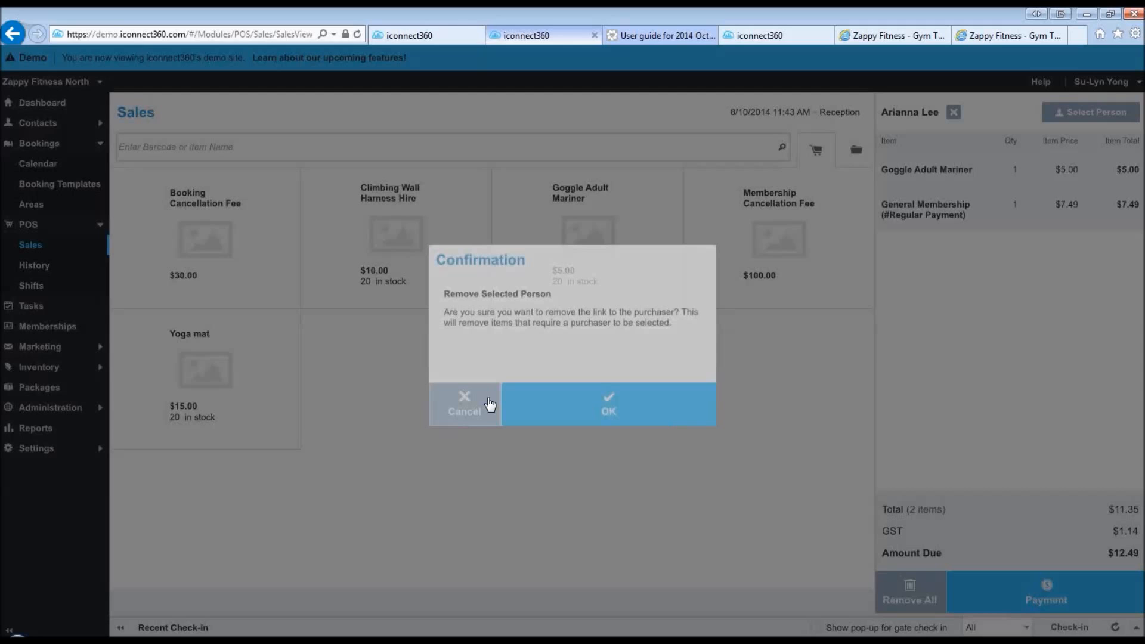
click(504, 405)
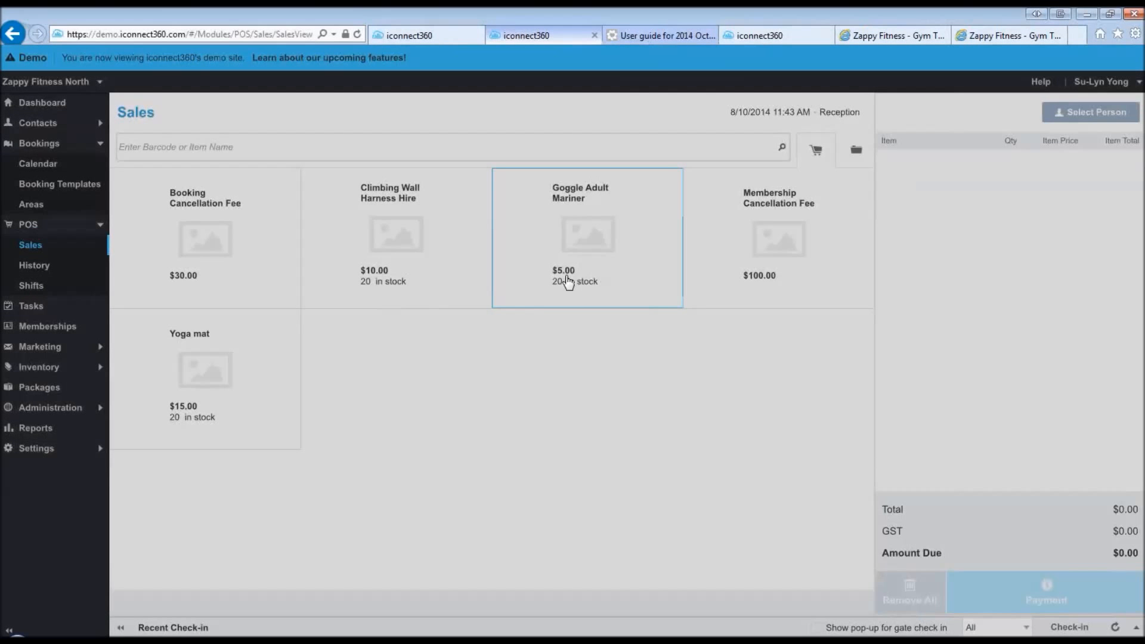
click(567, 280)
click(599, 415)
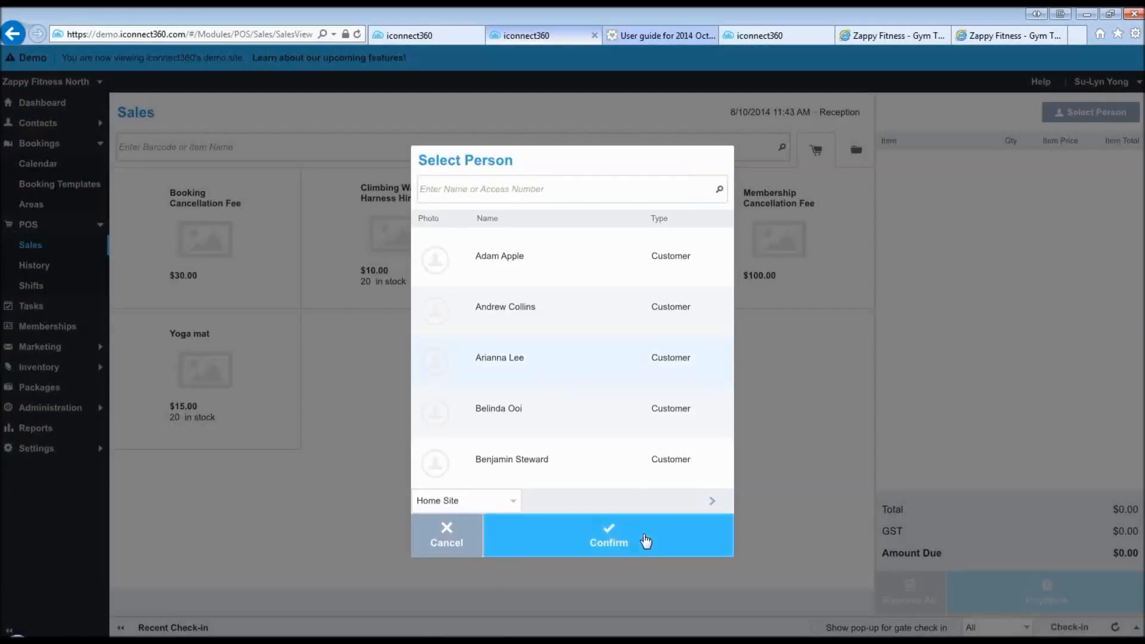
click(646, 541)
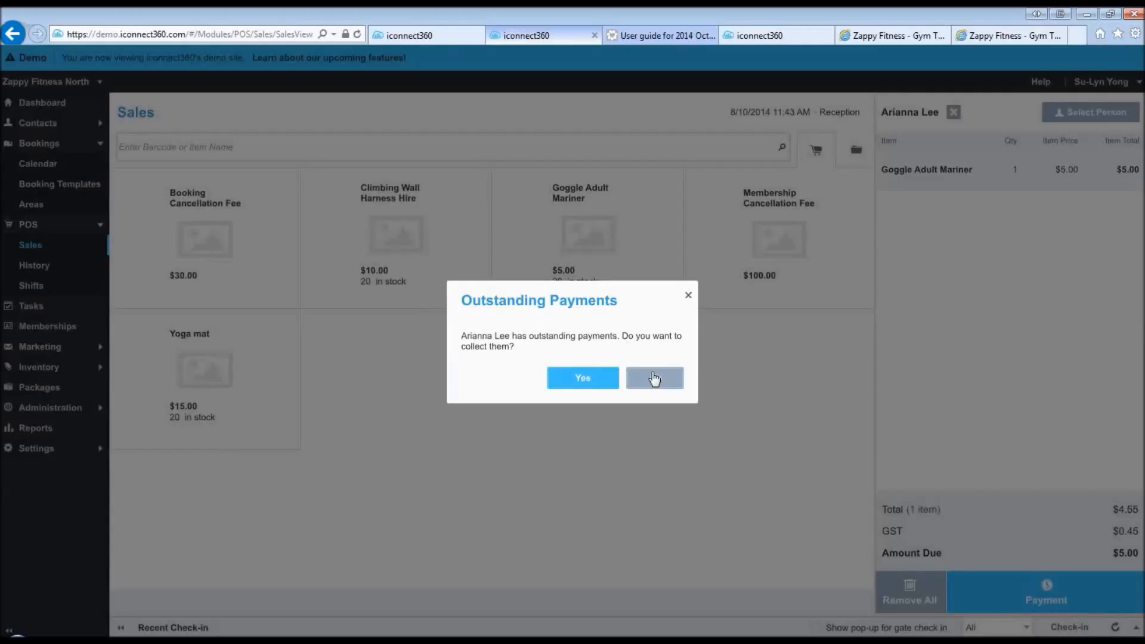
click(654, 378)
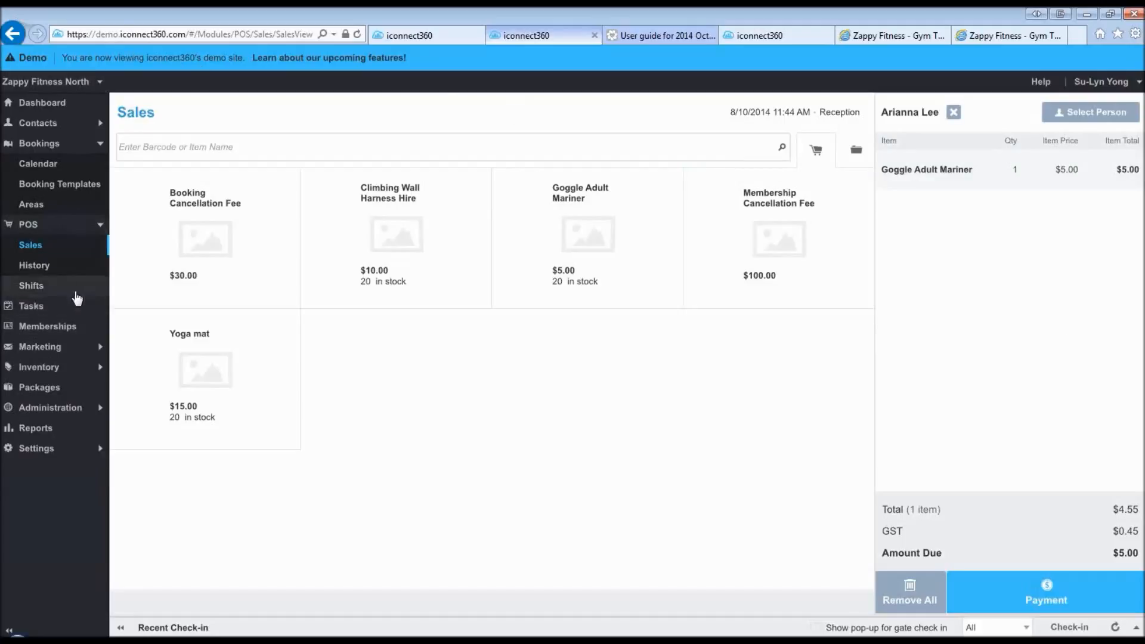
click(45, 435)
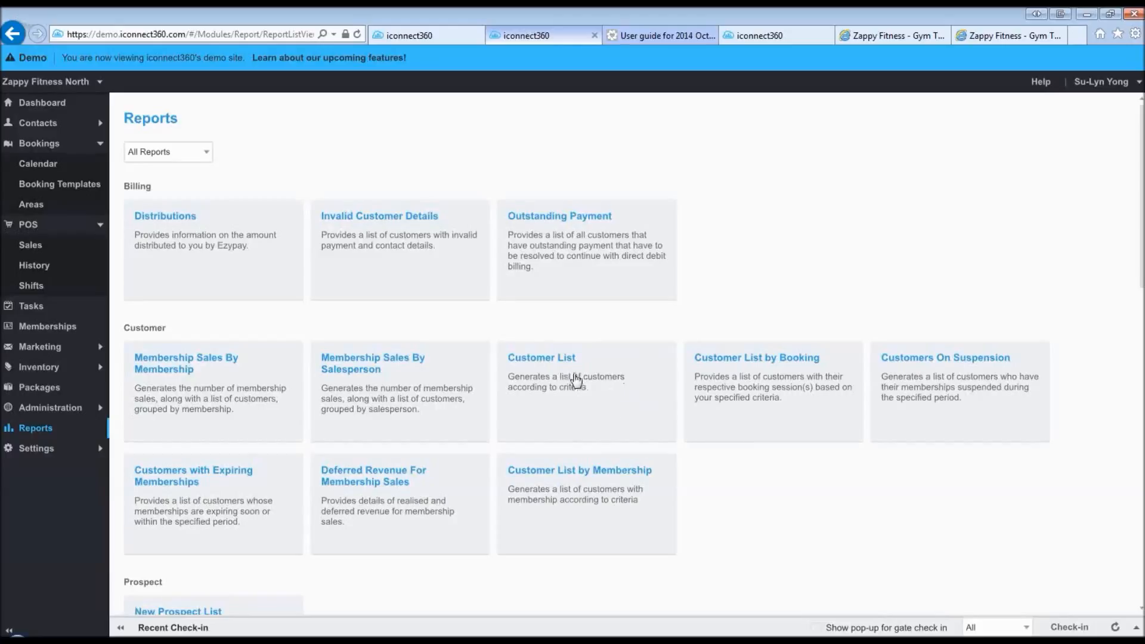
- Filter Customer List by Membership to end dates before 8/10/2014, then show the closing PowerPoint slide
click(529, 488)
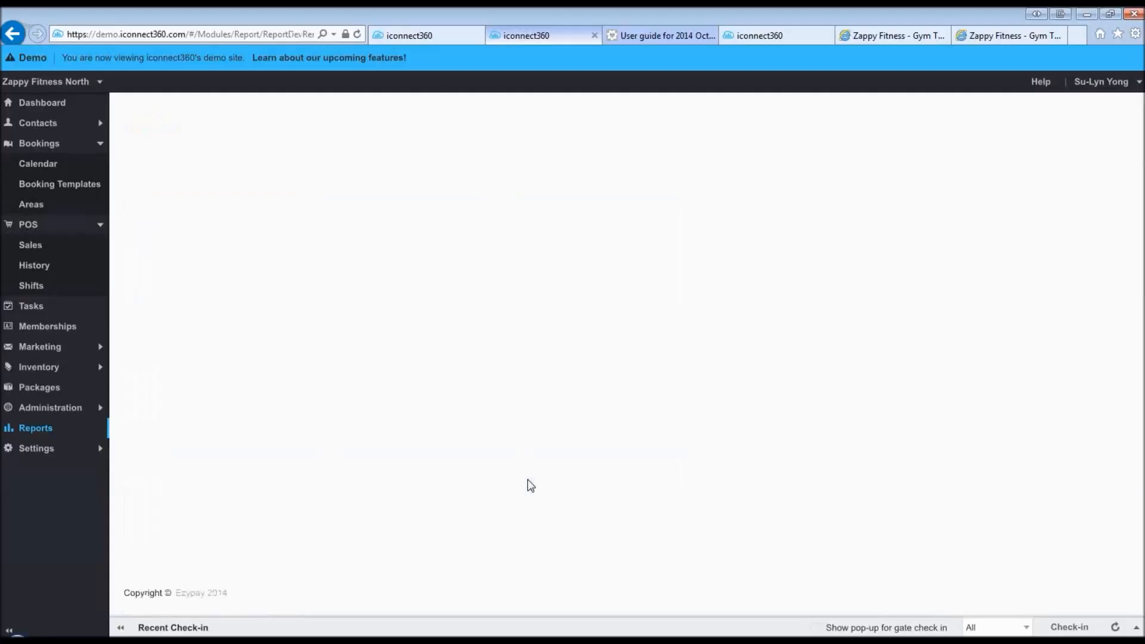
click(227, 351)
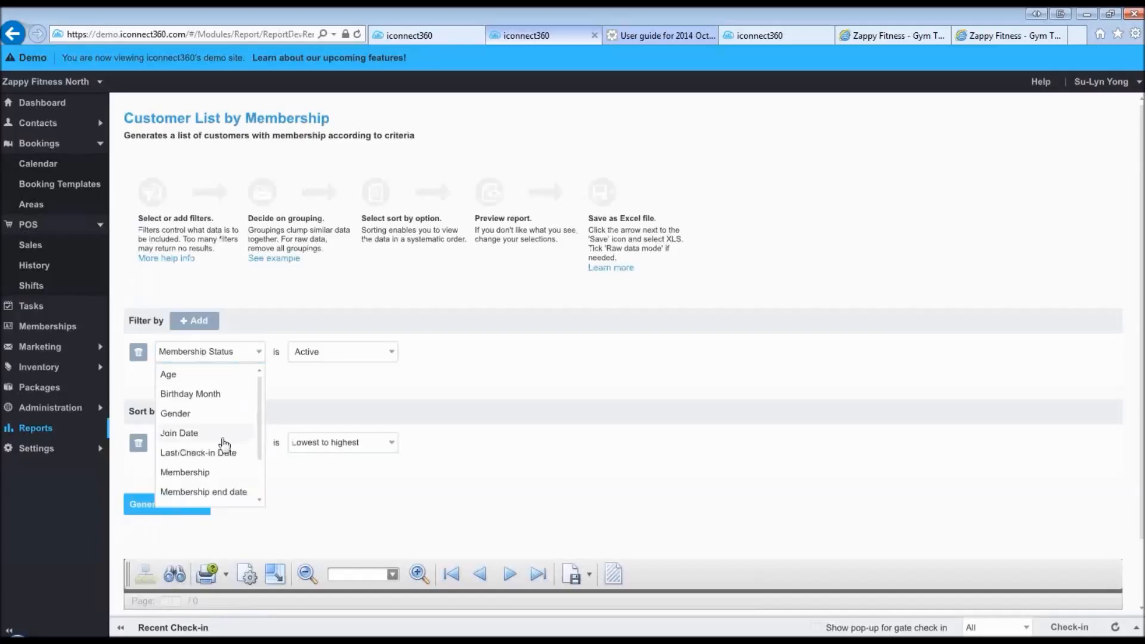
click(178, 412)
click(350, 358)
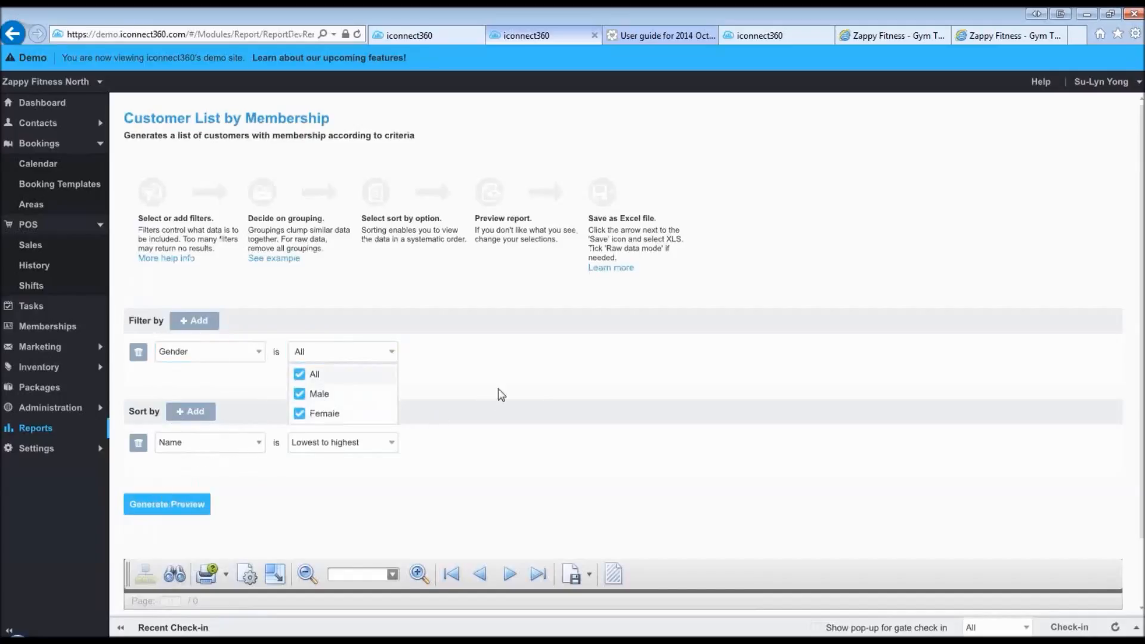
click(541, 398)
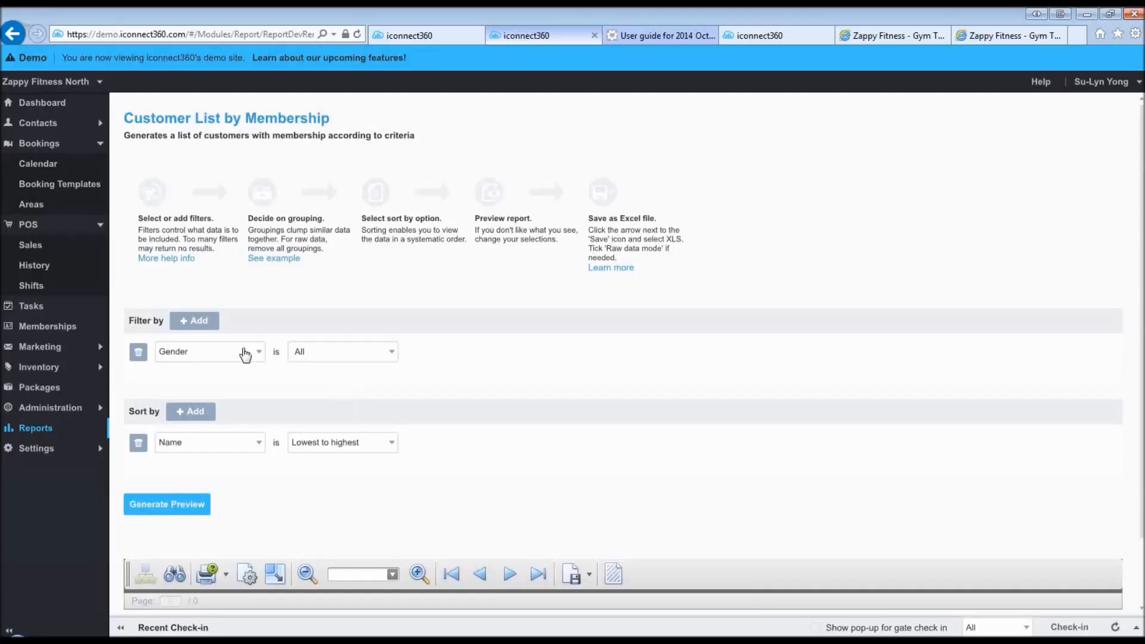
click(246, 354)
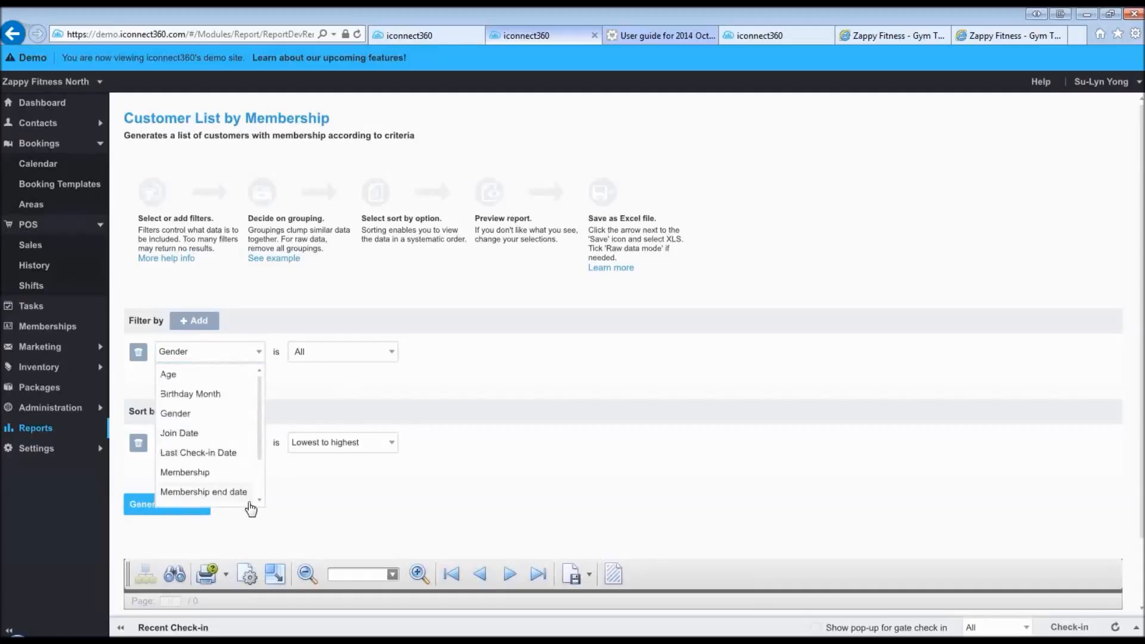
click(225, 493)
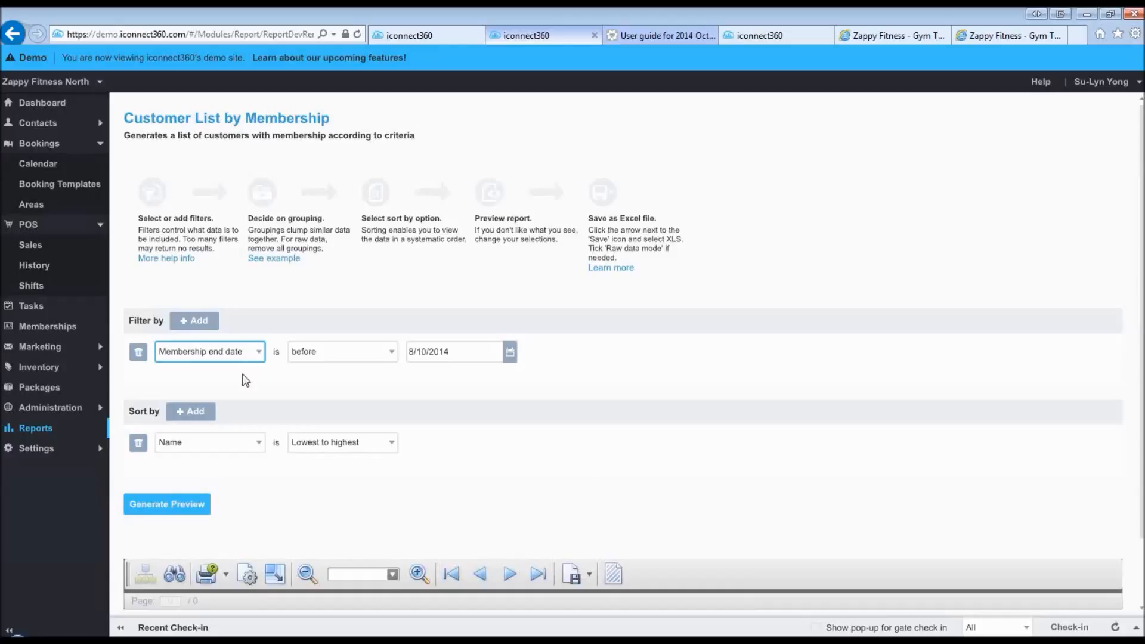
click(605, 433)
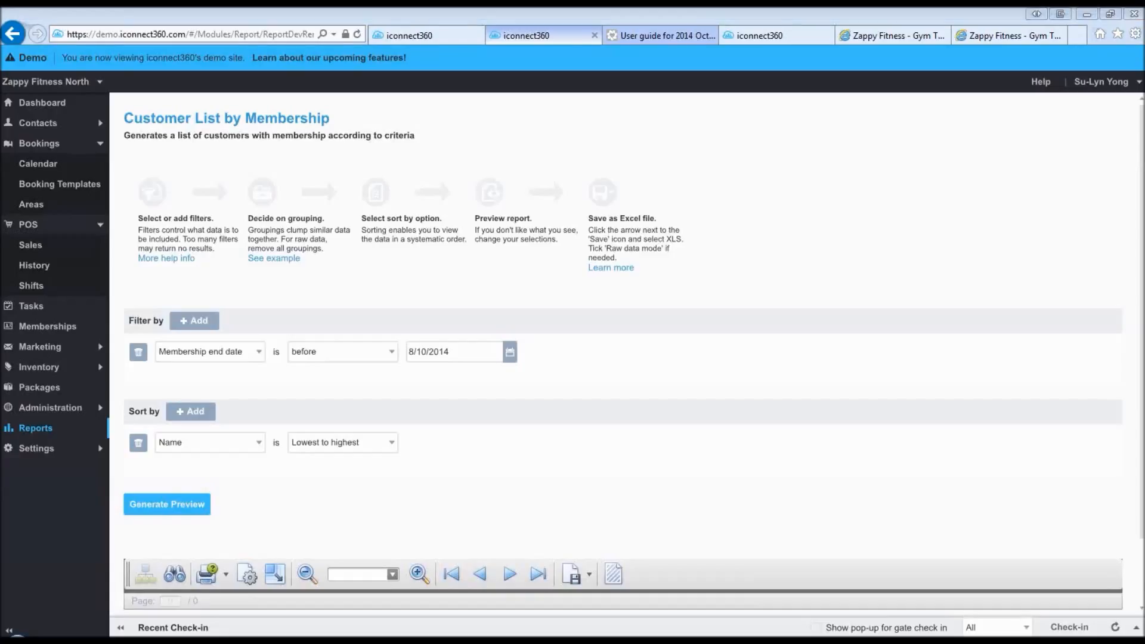
key(alt+Tab)
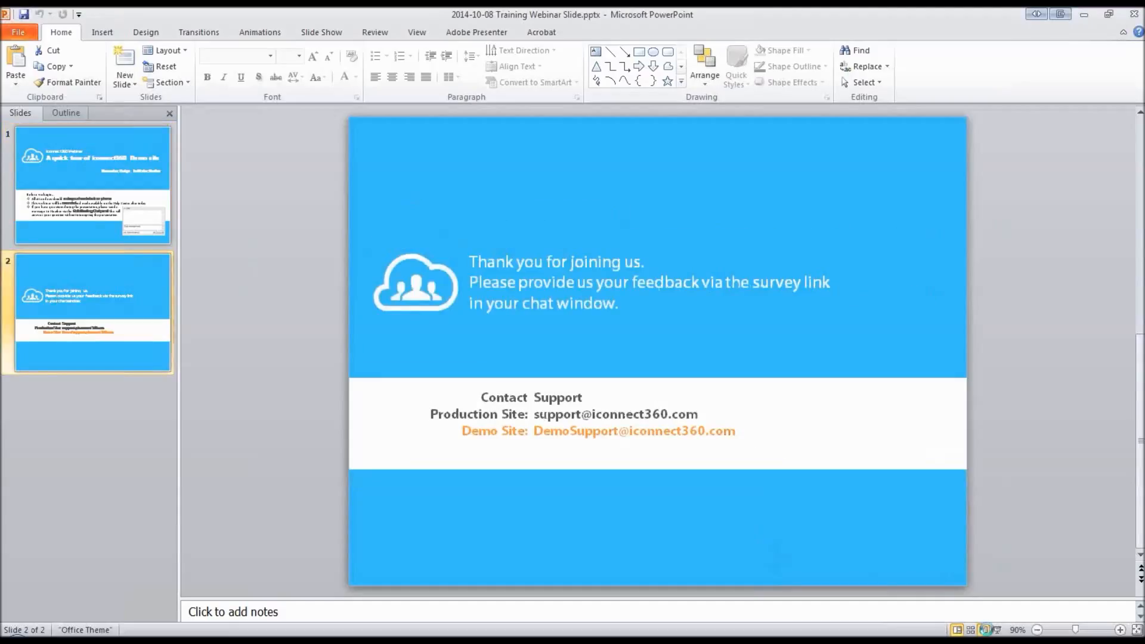
click(985, 630)
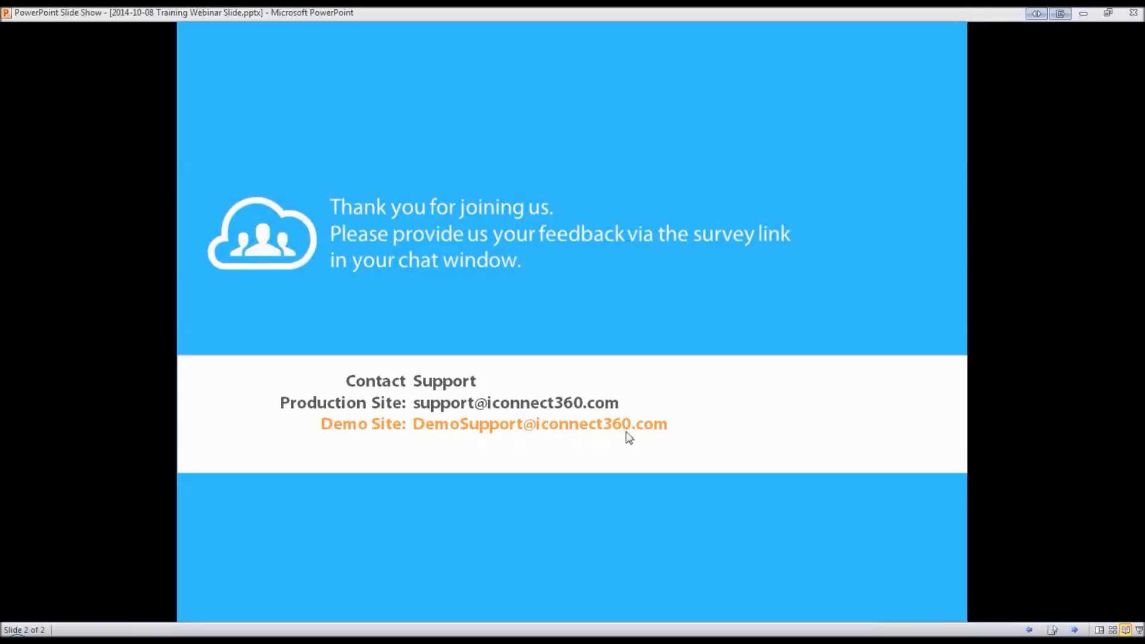